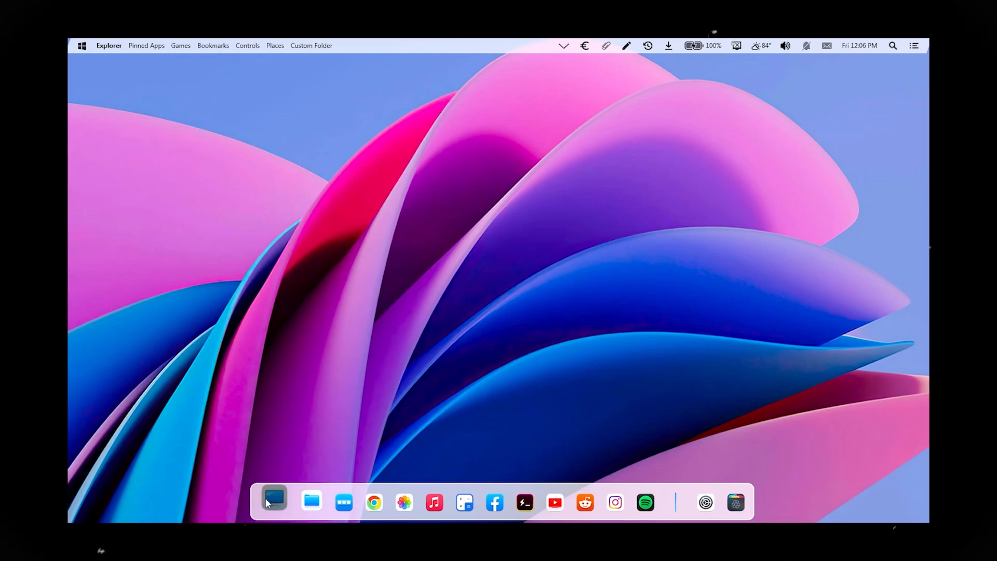
Step: Open the Computer window, maximize it, and view the contents of Local Disk (C:)
{"action": "double_click", "coordinate": [368, 119]}
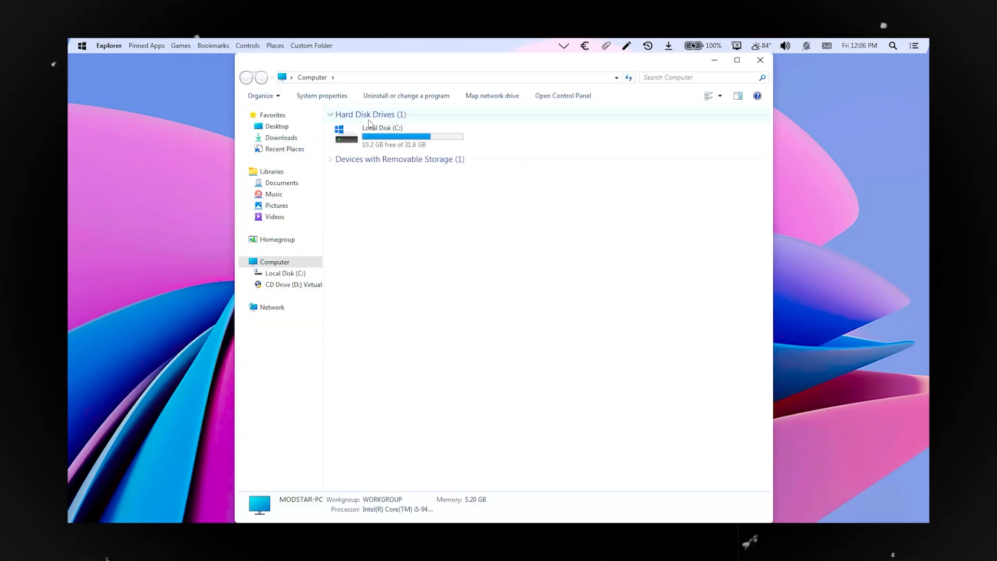
{"action": "double_click", "coordinate": [547, 55]}
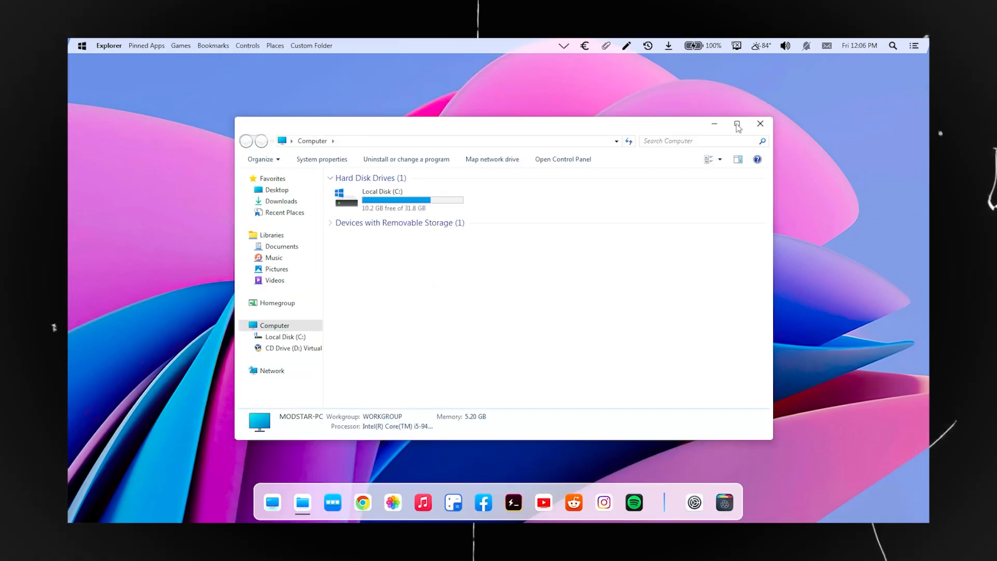
{"action": "left_click", "coordinate": [738, 124]}
{"action": "double_click", "coordinate": [224, 130]}
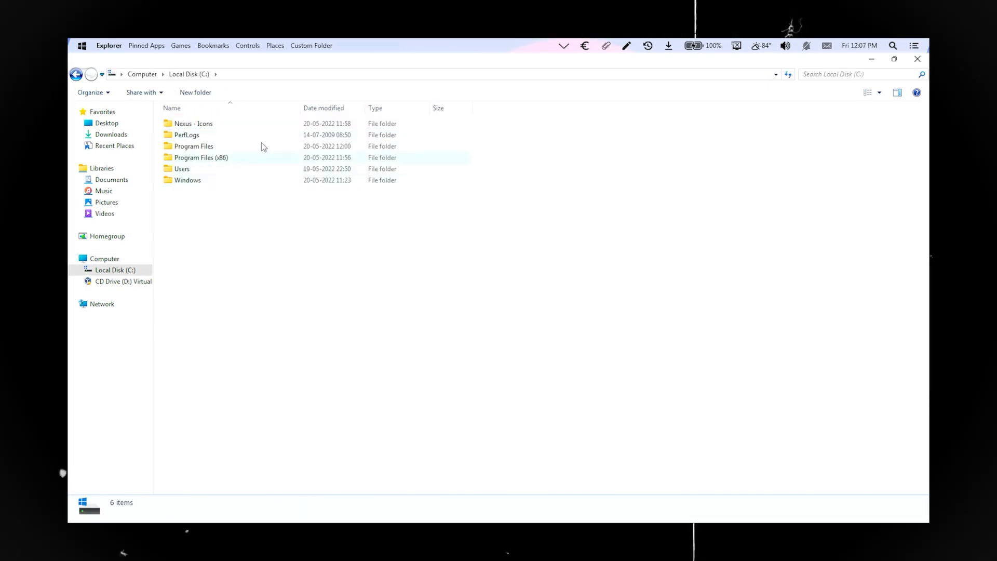
{"action": "key", "text": "alt+Left"}
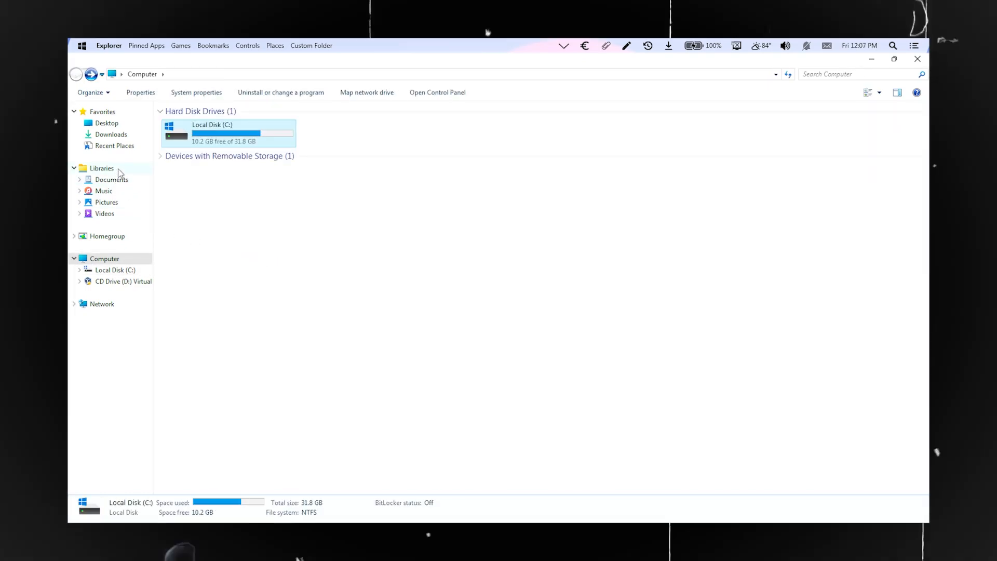
Step: View the Libraries and Control Panel icons and close the Explorer window
{"action": "left_click", "coordinate": [120, 170]}
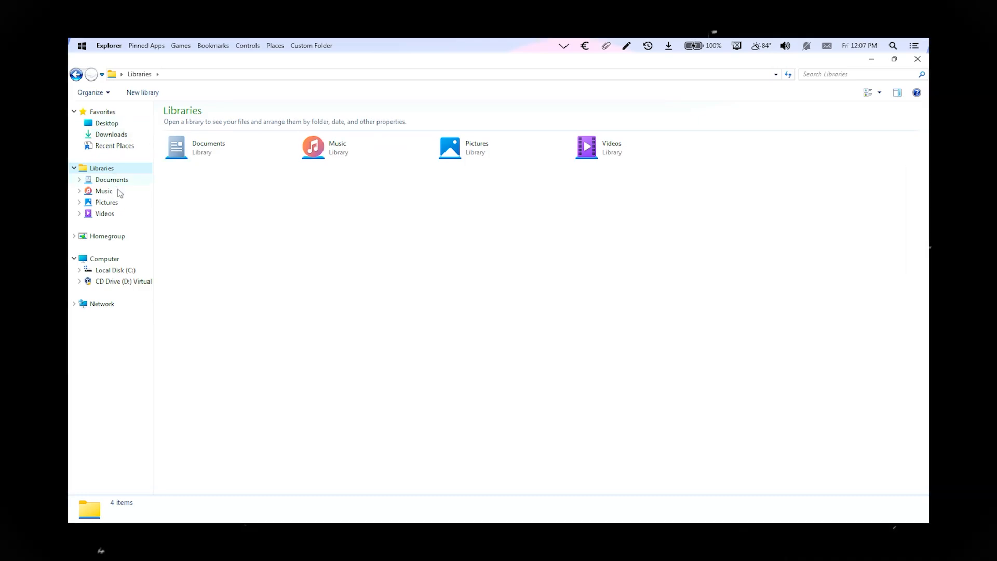
{"action": "key", "text": "alt+Left"}
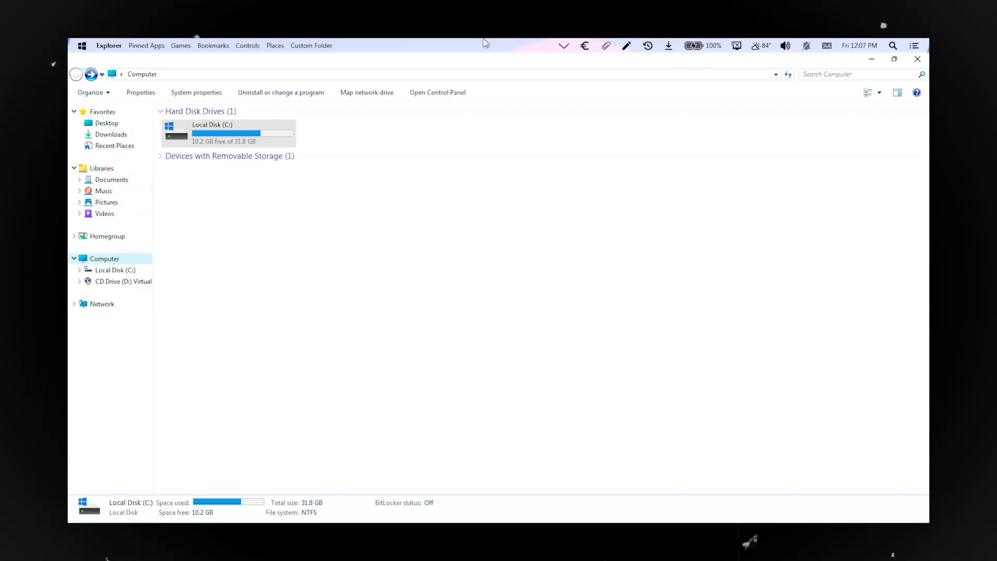
{"action": "left_click", "coordinate": [452, 93]}
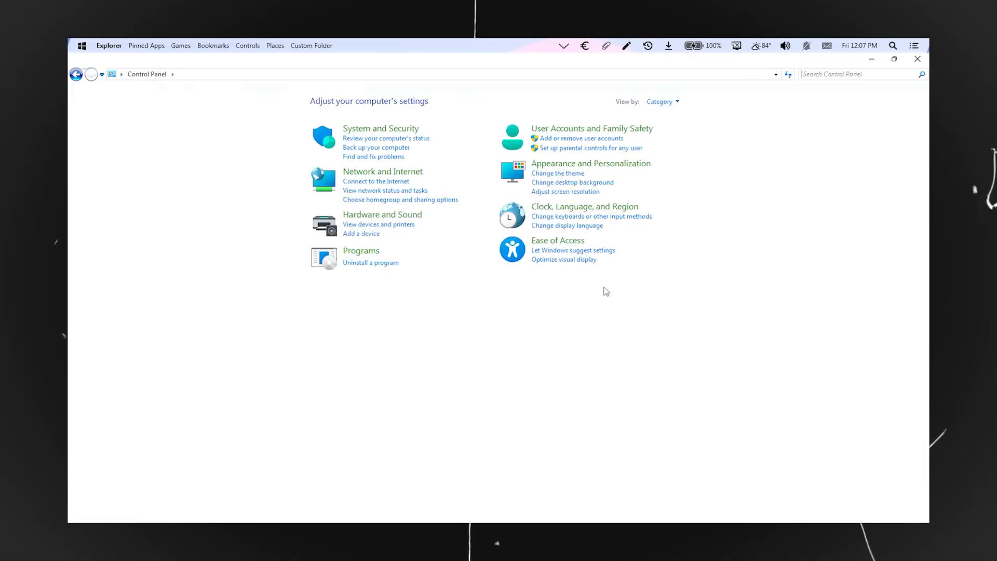
{"action": "key", "text": "alt+Left"}
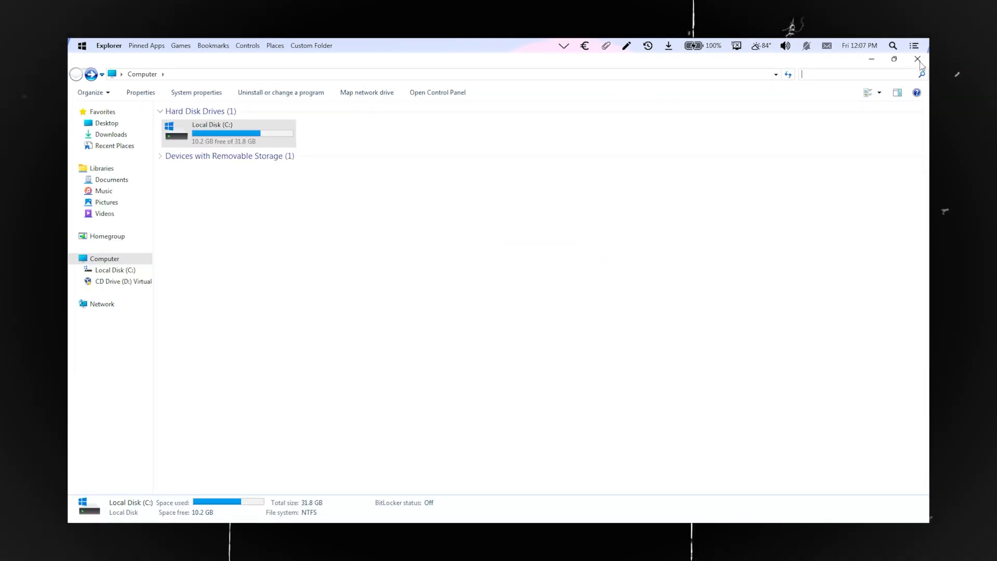
{"action": "left_click", "coordinate": [917, 59]}
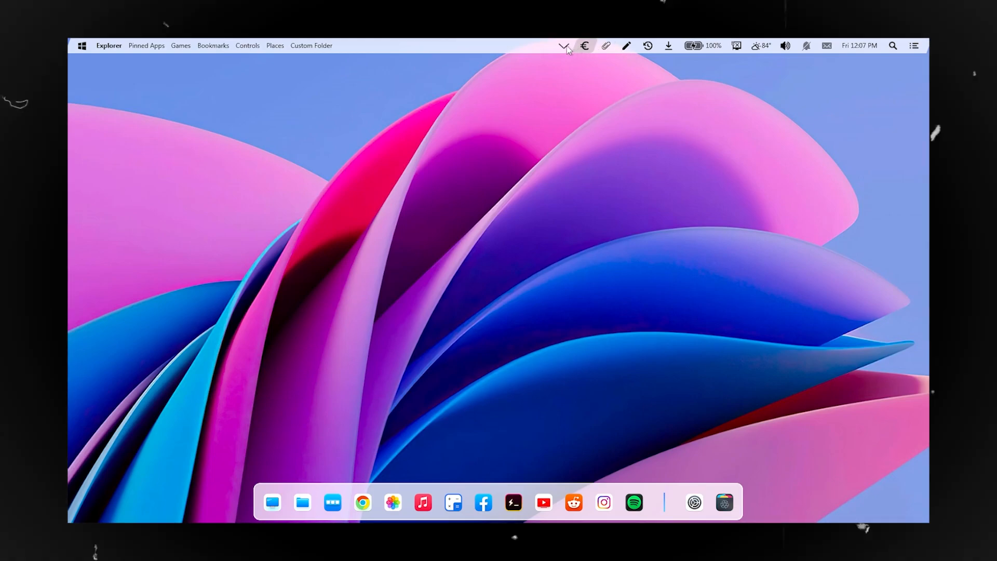
Step: View the Windows Start menu on the themed desktop and dismiss it
{"action": "left_click", "coordinate": [102, 47]}
{"action": "left_click", "coordinate": [112, 62]}
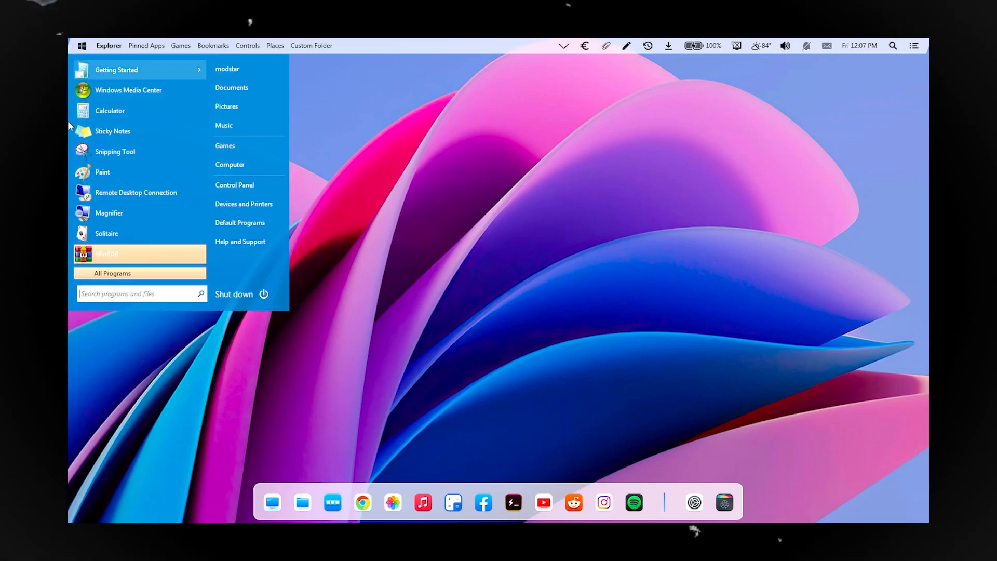
{"action": "left_click", "coordinate": [367, 141]}
Step: Examine the Windows logo menu and the Droptop appearance settings, and close them
{"action": "left_click", "coordinate": [82, 45]}
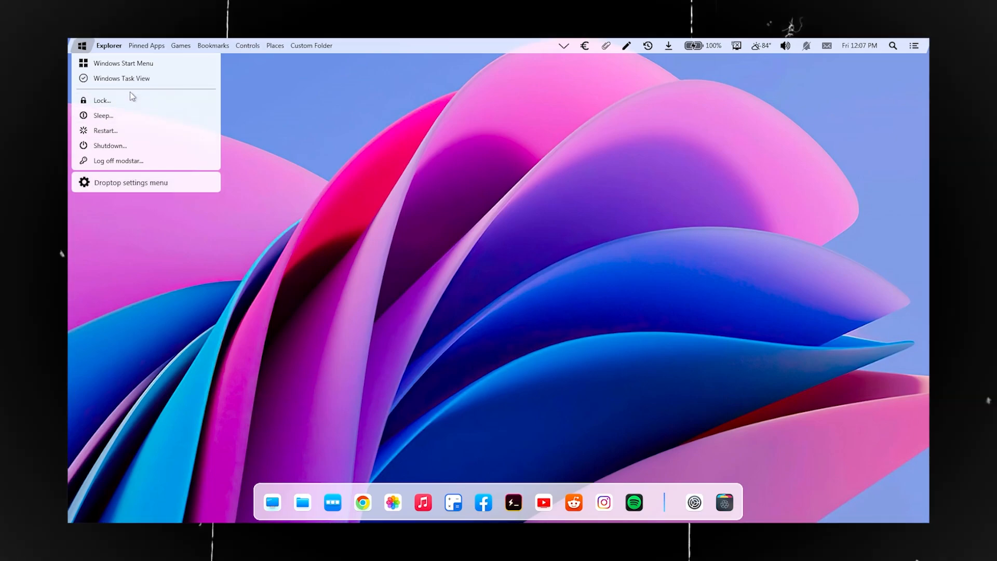
{"action": "left_click", "coordinate": [278, 182]}
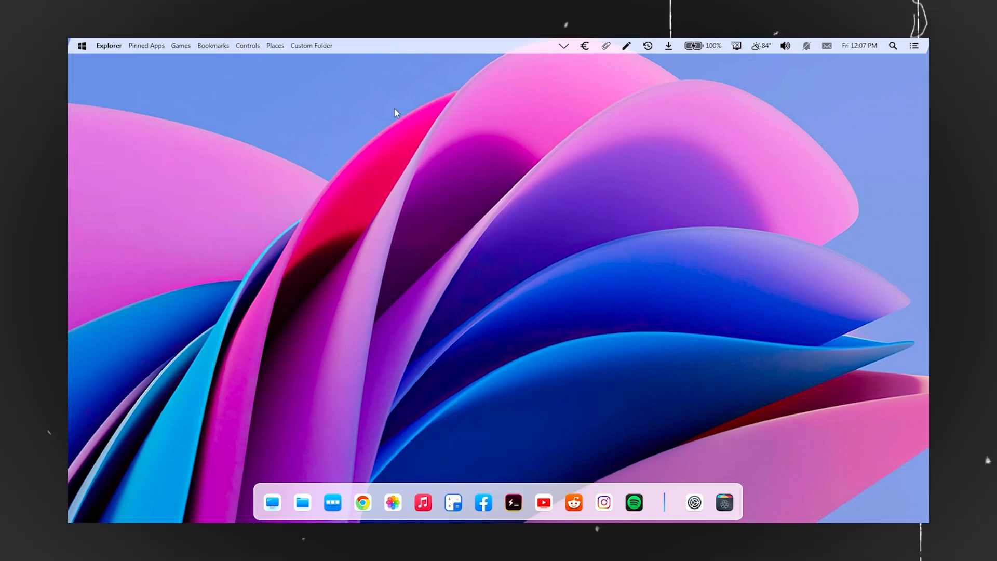
{"action": "left_click", "coordinate": [82, 46]}
{"action": "left_click", "coordinate": [142, 182]}
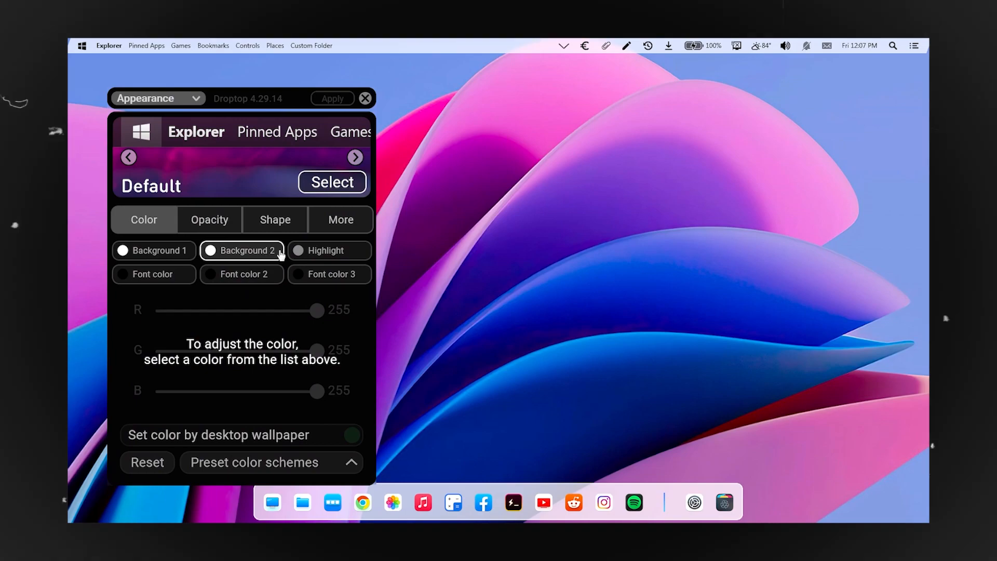
{"action": "left_click", "coordinate": [365, 98]}
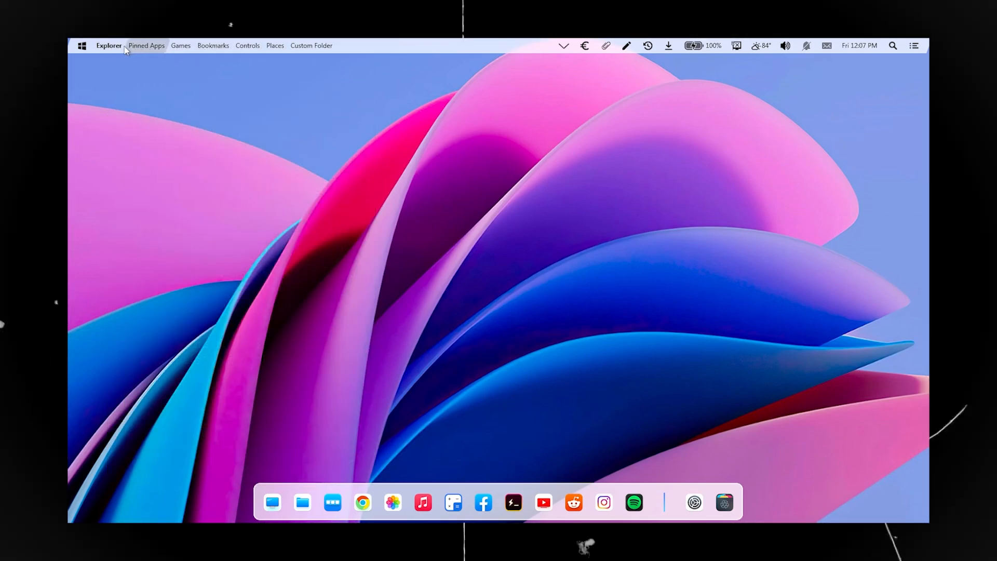
Step: Examine the Droptop bar's Explorer, currency converter, battery, recent items and downloads menus
{"action": "left_click", "coordinate": [110, 46]}
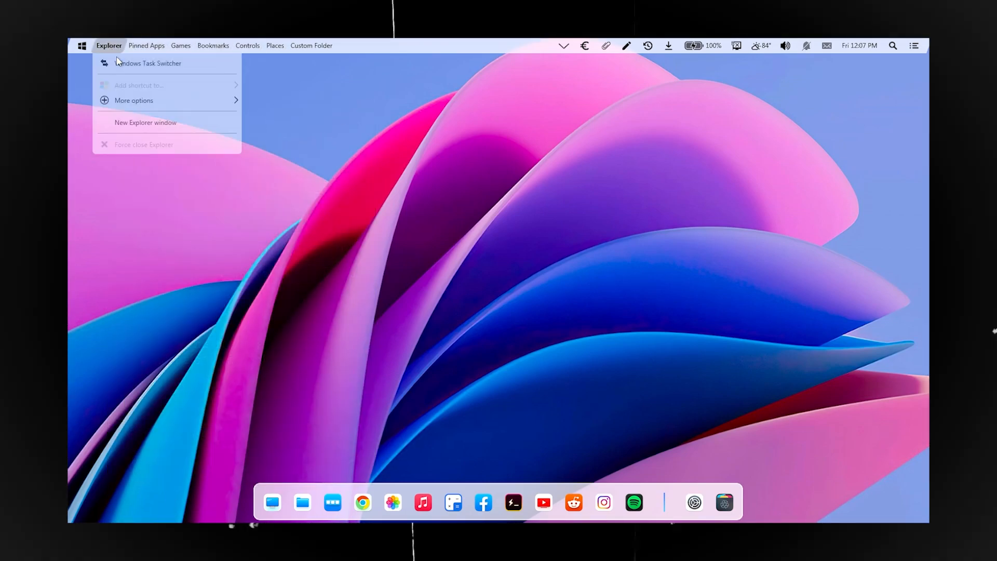
{"action": "left_click", "coordinate": [432, 96]}
{"action": "left_click", "coordinate": [584, 46]}
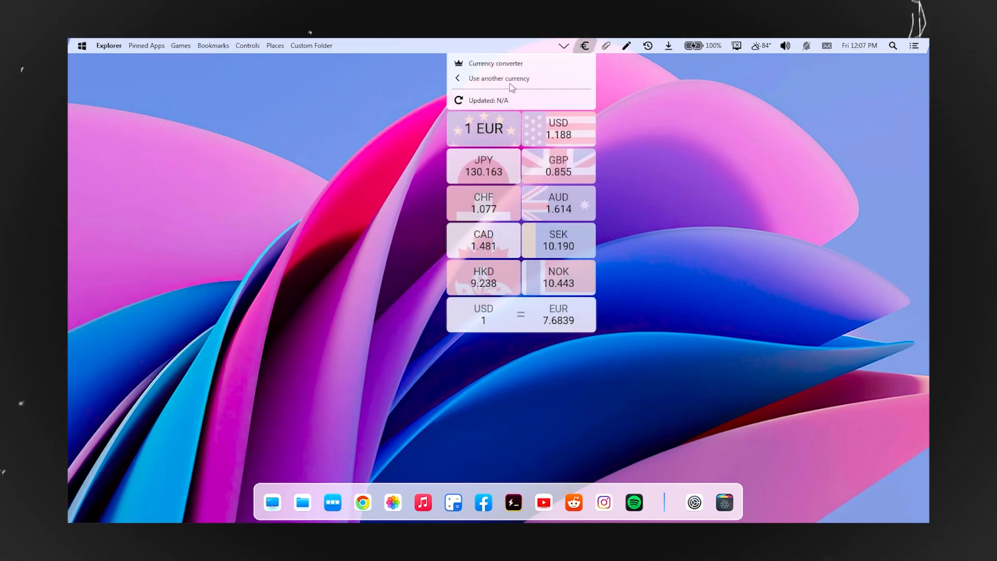
{"action": "left_click", "coordinate": [611, 226]}
{"action": "left_click", "coordinate": [716, 46]}
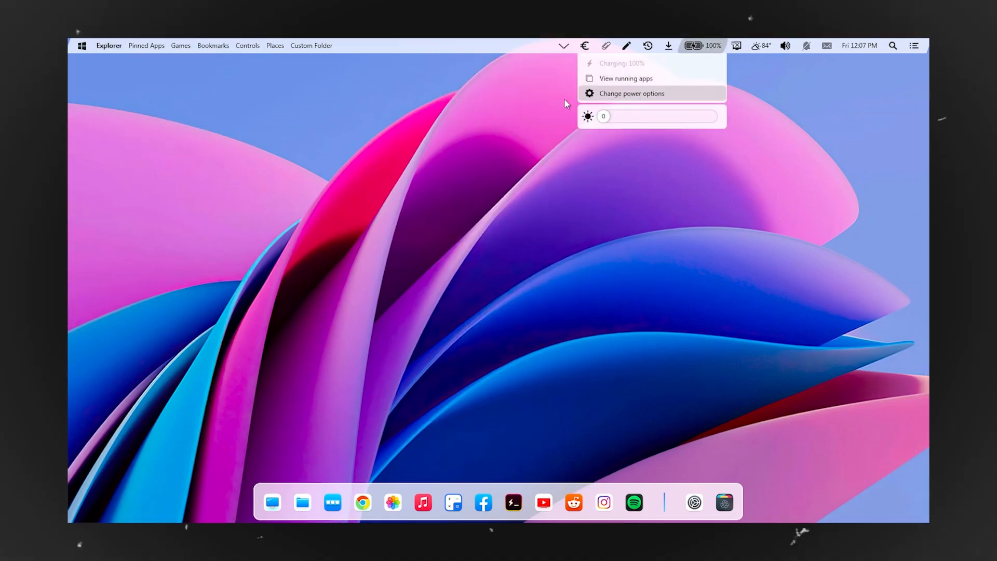
{"action": "left_click", "coordinate": [571, 106]}
{"action": "left_click", "coordinate": [648, 46]}
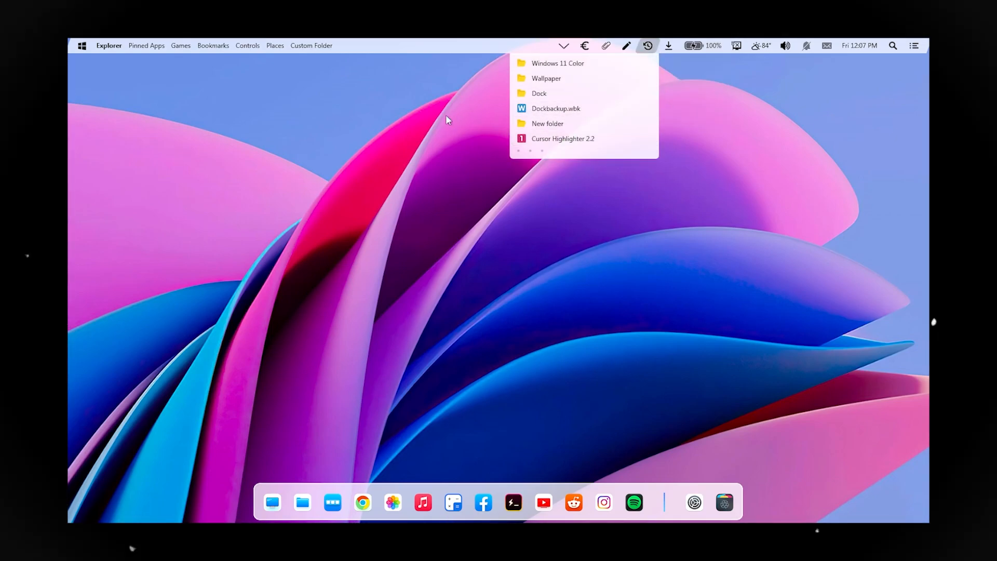
{"action": "left_click", "coordinate": [446, 118]}
{"action": "left_click", "coordinate": [668, 46]}
{"action": "left_click", "coordinate": [783, 149]}
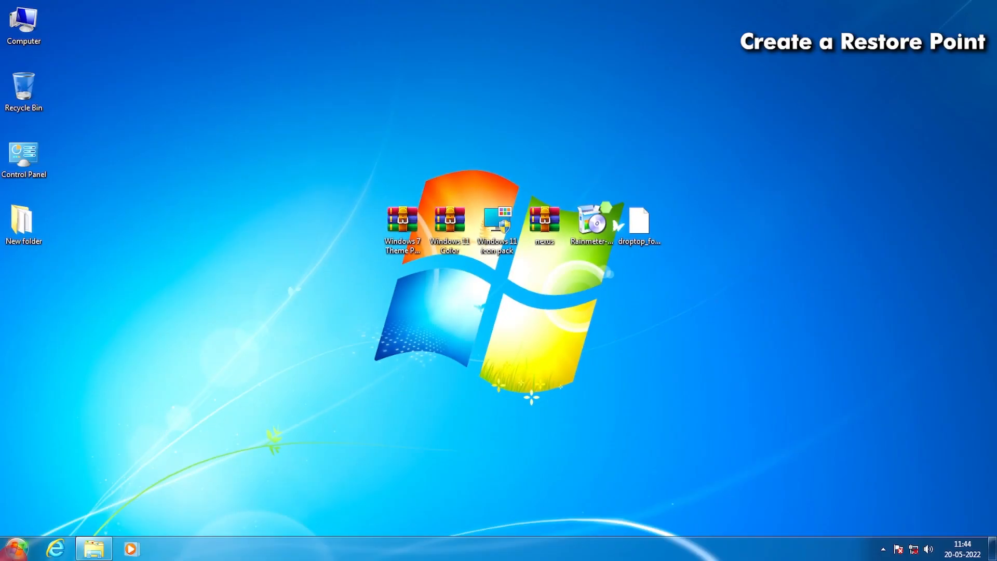
Step: Set the maximum System Protection disk usage for Local Disk (C:) to 5% (1.60 GB)
{"action": "key", "text": "super"}
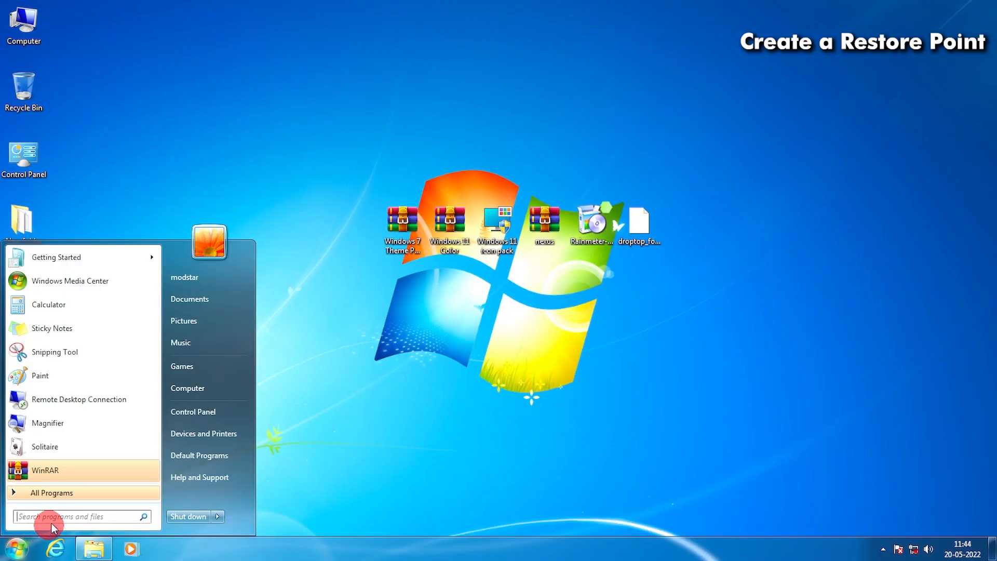
{"action": "type", "text": "crea"}
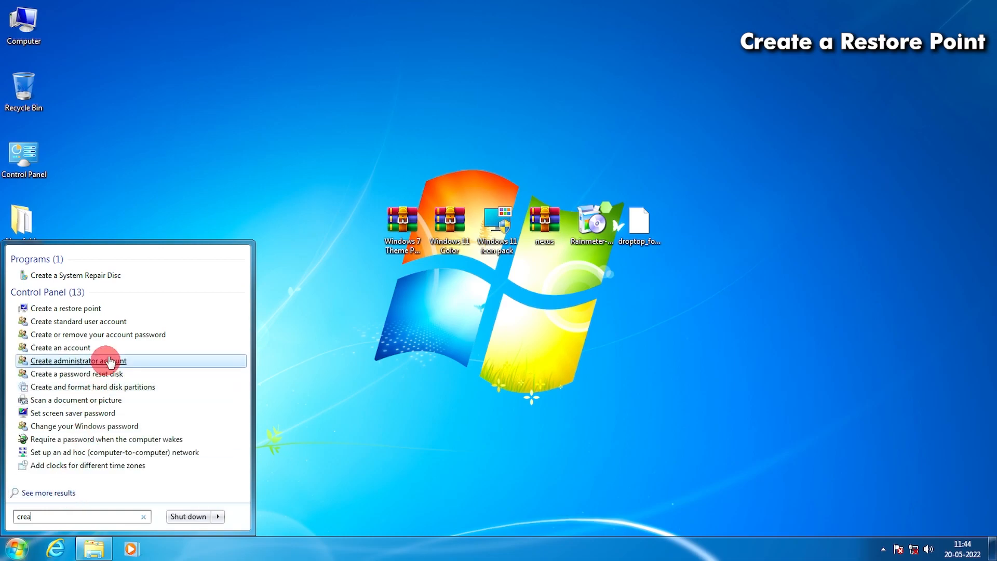
{"action": "left_click", "coordinate": [136, 308]}
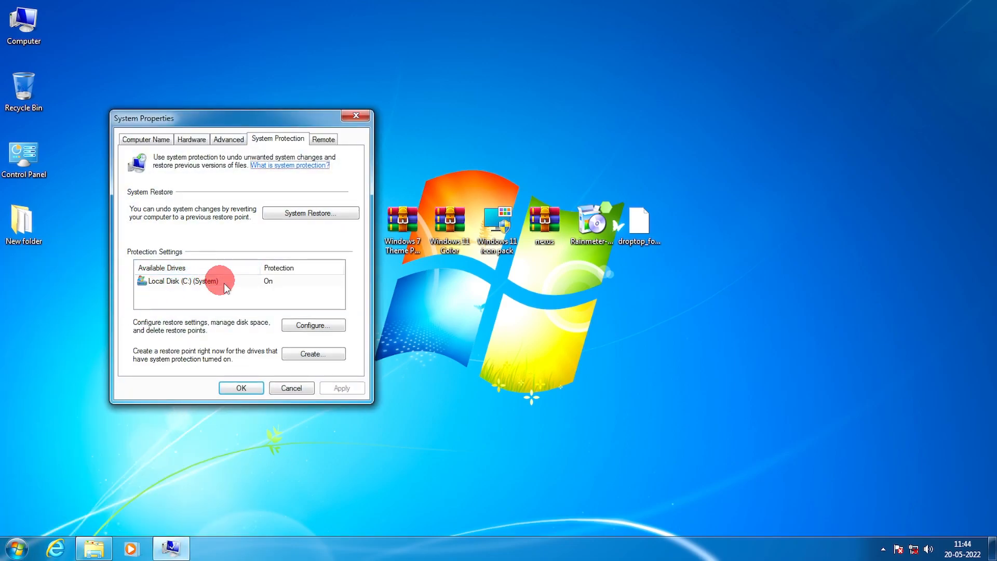
{"action": "left_click", "coordinate": [240, 281]}
{"action": "left_click", "coordinate": [312, 327]}
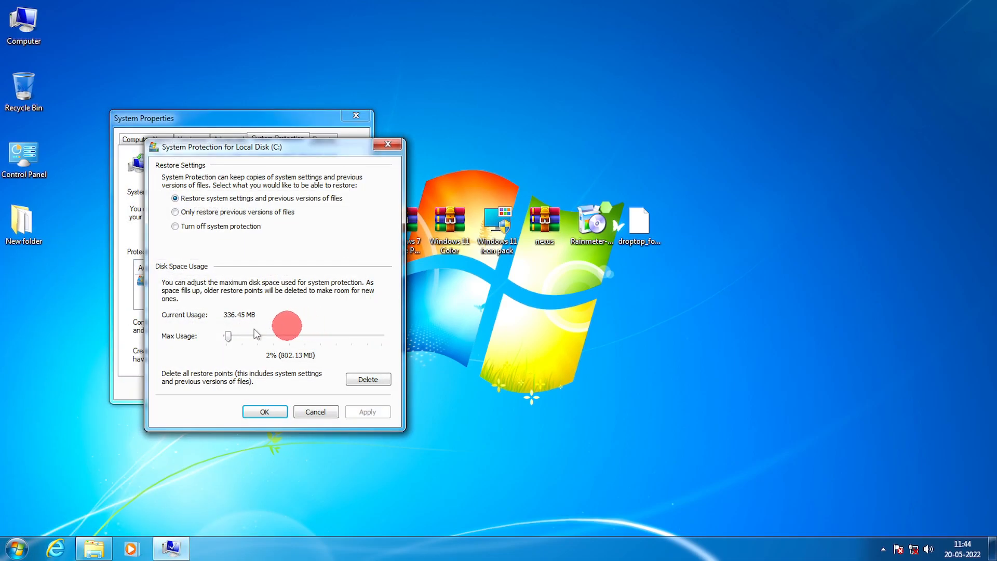
{"action": "left_click_drag", "start_coordinate": [229, 337], "coordinate": [232, 335]}
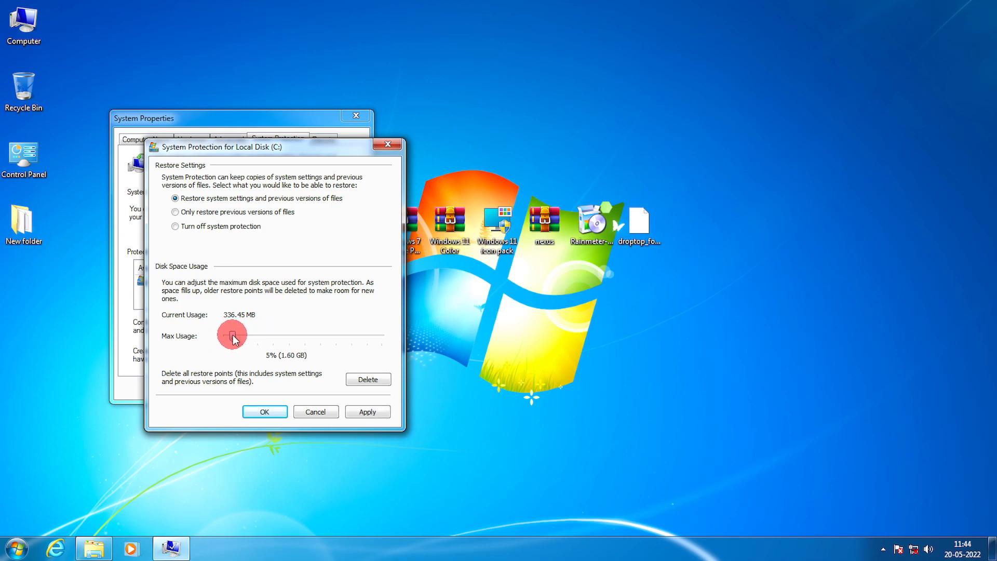
{"action": "left_click", "coordinate": [366, 411]}
{"action": "left_click", "coordinate": [265, 411]}
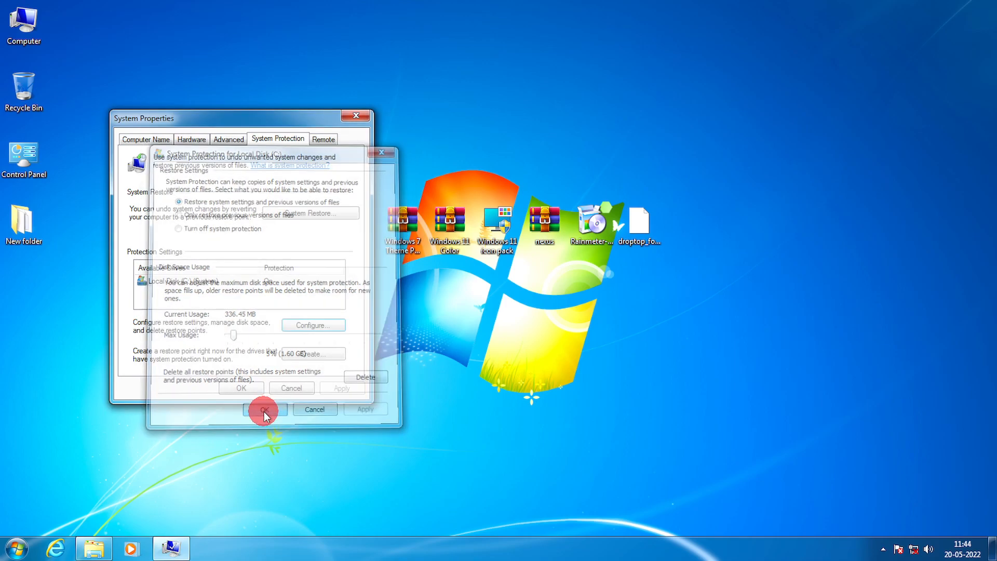
Step: Create a system restore point described as "win7" and close System Properties
{"action": "left_click", "coordinate": [307, 353]}
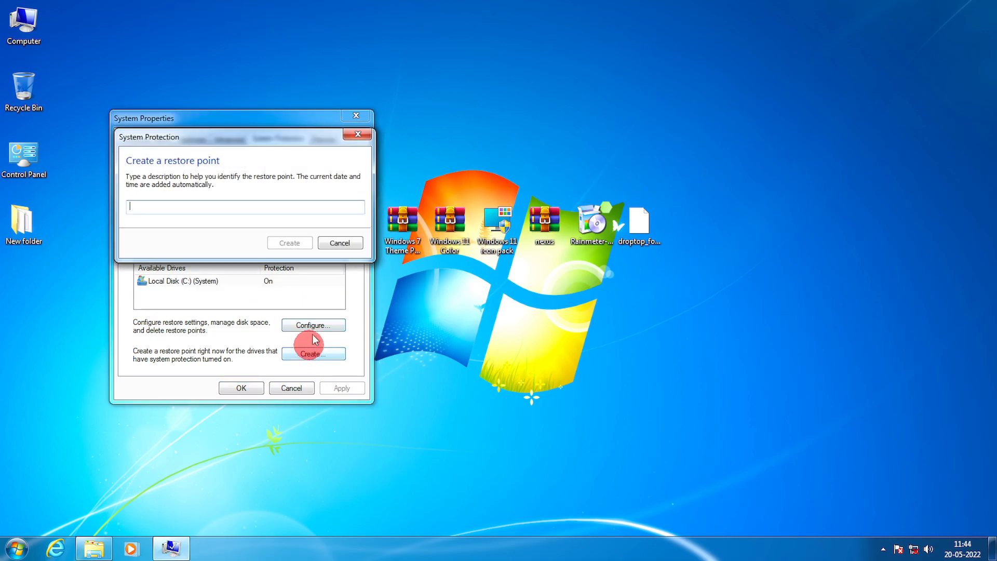
{"action": "type", "text": "win7"}
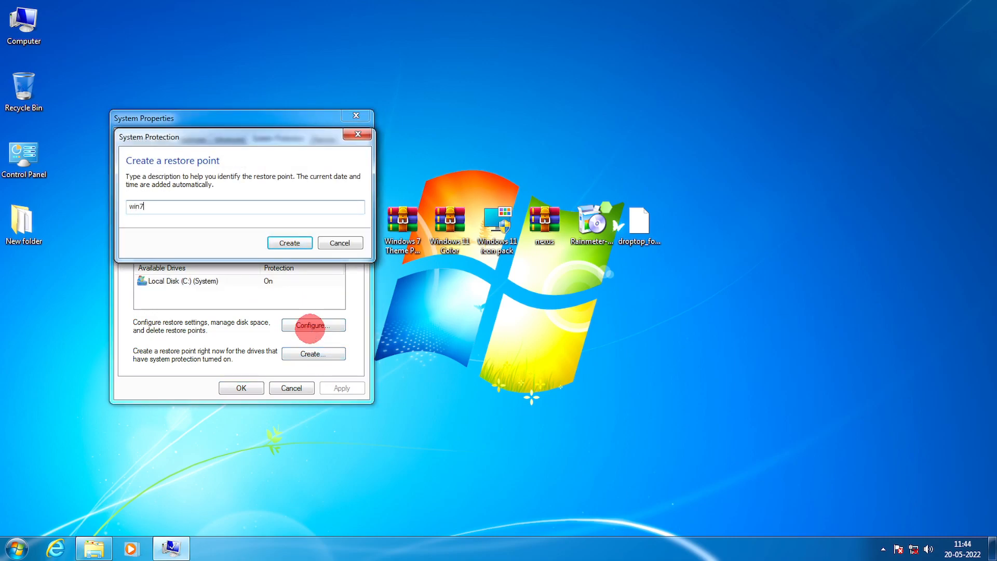
{"action": "left_click", "coordinate": [289, 242]}
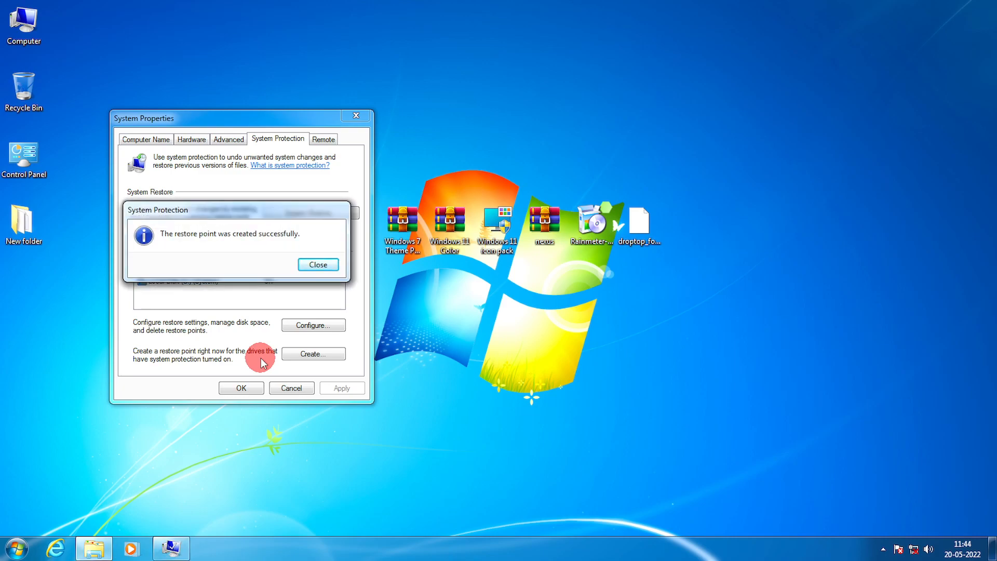
{"action": "left_click", "coordinate": [312, 264]}
{"action": "left_click", "coordinate": [254, 388]}
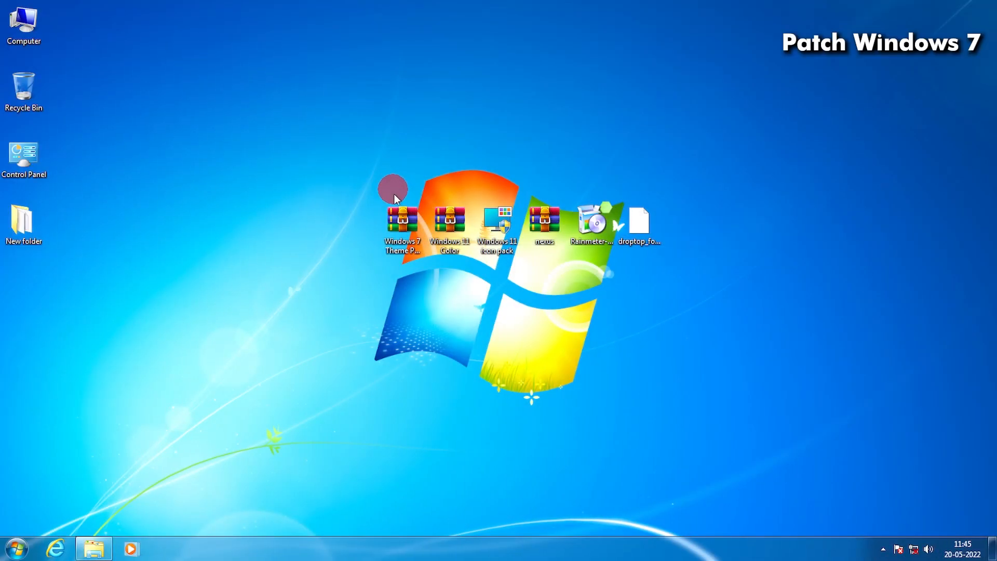
Step: Extract the Windows 7 Theme Patcher archive directly onto the desktop
{"action": "left_click", "coordinate": [399, 213]}
{"action": "right_click", "coordinate": [399, 207]}
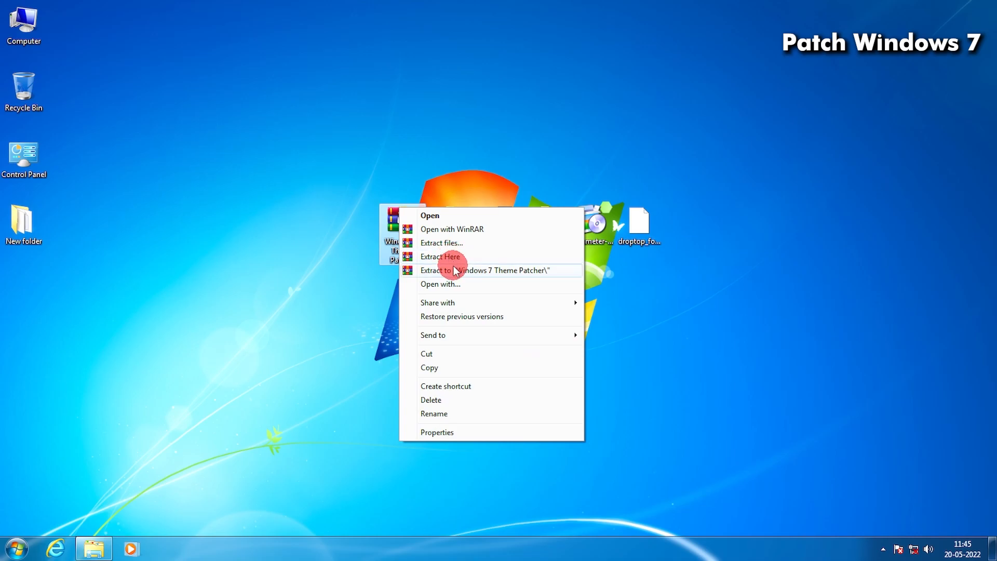
{"action": "left_click", "coordinate": [442, 256]}
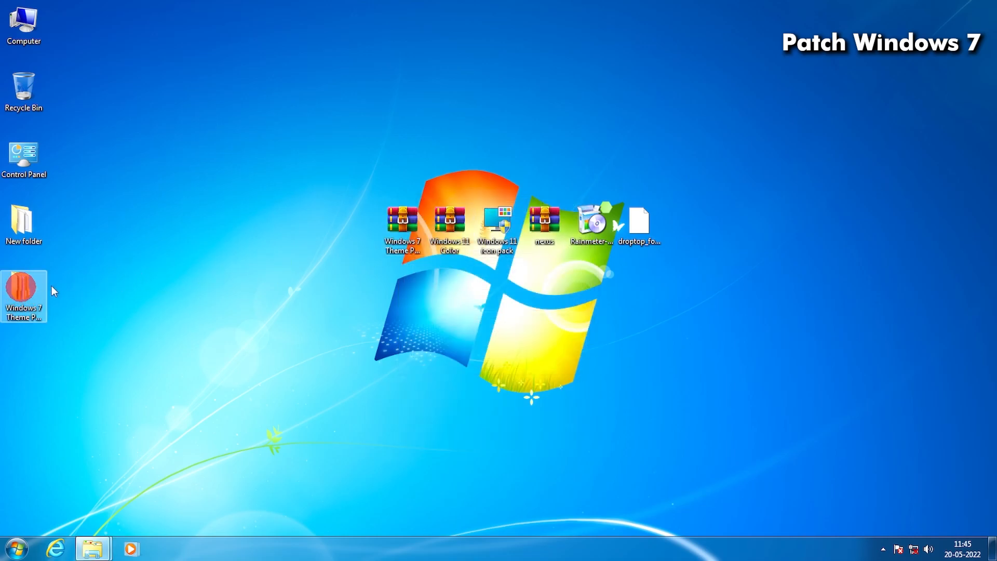
Step: Extract the Theme resource changer and Universal Theme Patcher archives, each into its own folder
{"action": "double_click", "coordinate": [37, 289]}
{"action": "double_click", "coordinate": [398, 175]}
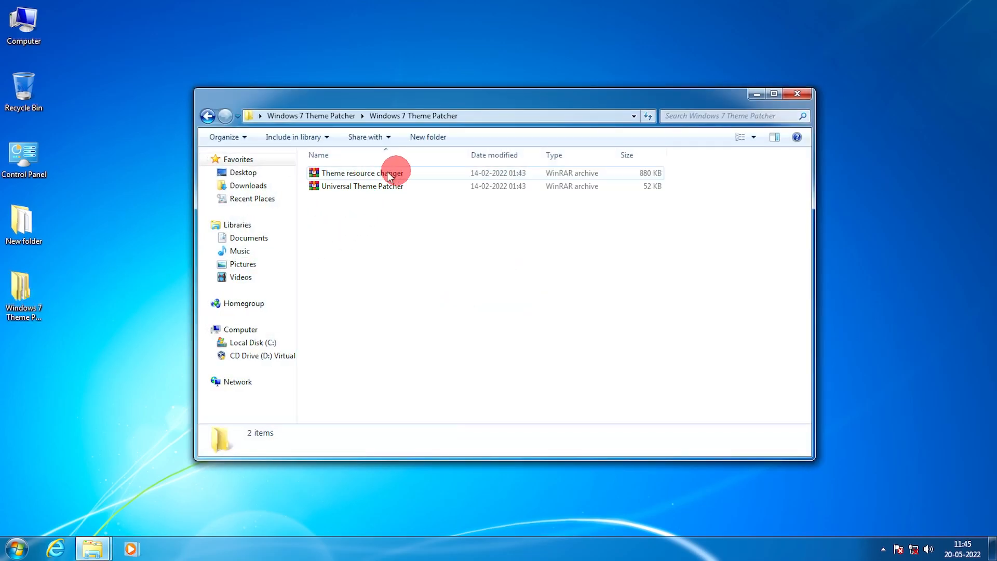
{"action": "left_click_drag", "start_coordinate": [460, 247], "coordinate": [405, 174]}
{"action": "right_click", "coordinate": [406, 173]}
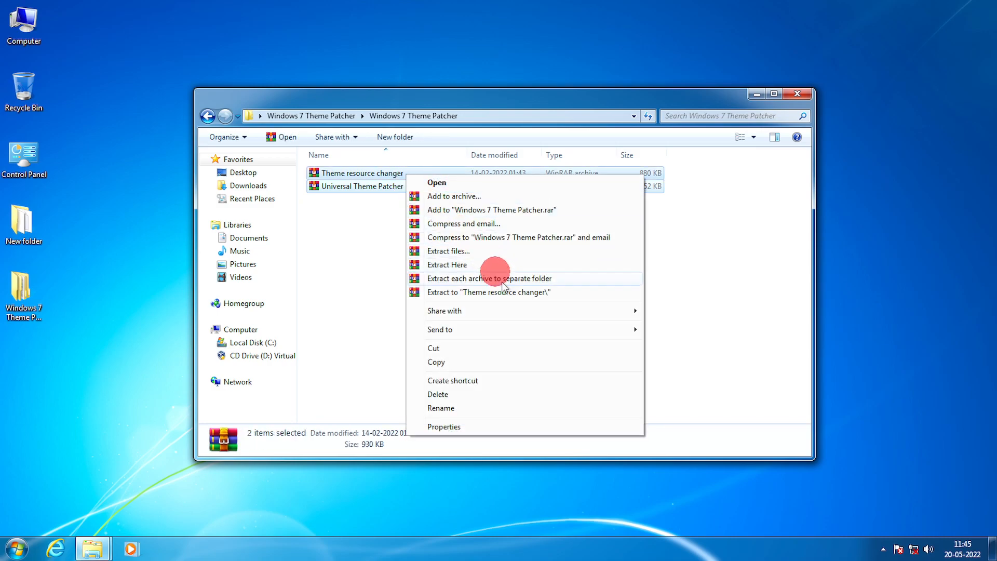
{"action": "left_click", "coordinate": [523, 278]}
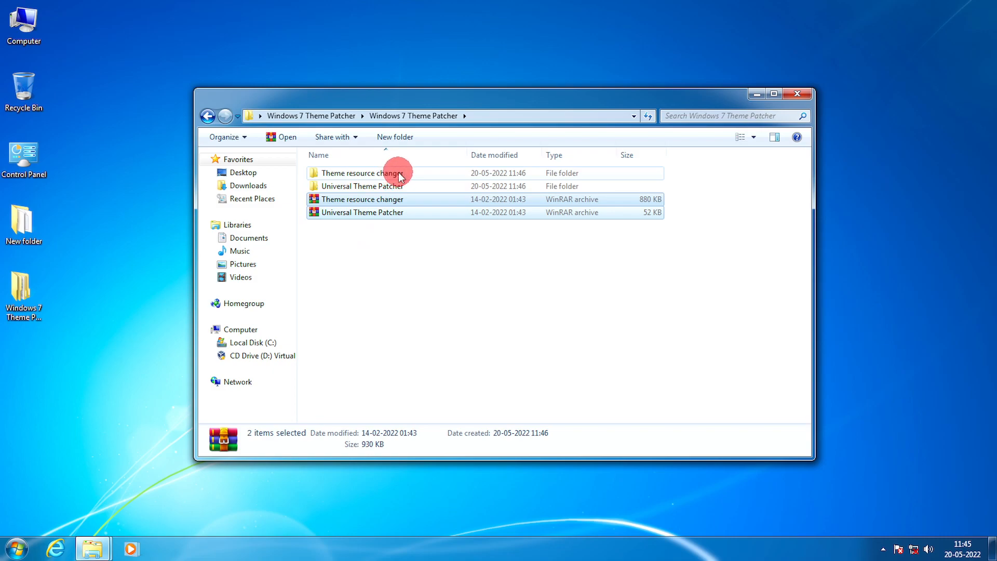
Step: Open the innermost Theme resource changer folder and display its files as extra large icons
{"action": "double_click", "coordinate": [398, 172]}
{"action": "double_click", "coordinate": [395, 173]}
{"action": "double_click", "coordinate": [393, 174]}
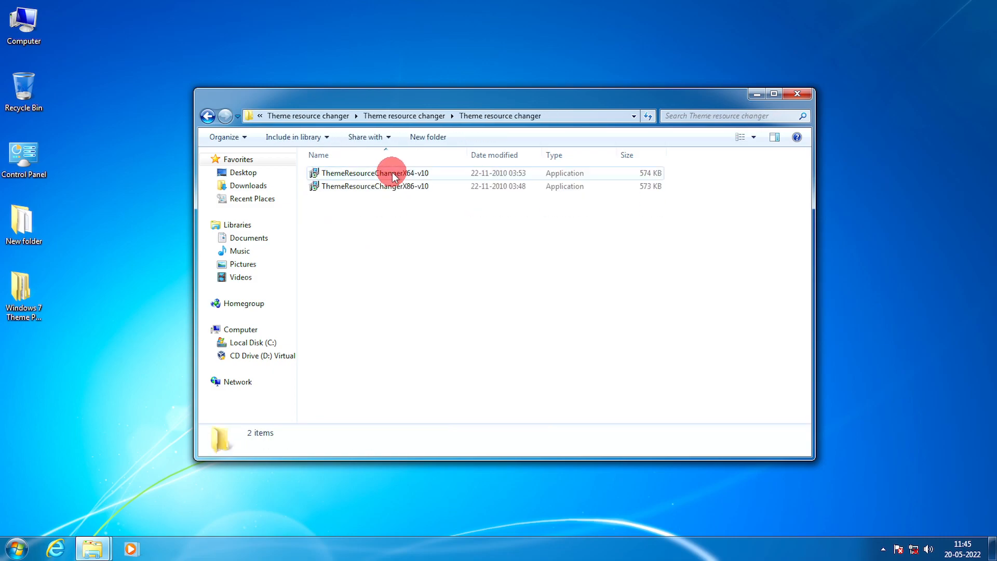
{"action": "right_click", "coordinate": [428, 219]}
{"action": "mouse_move", "coordinate": [545, 228]}
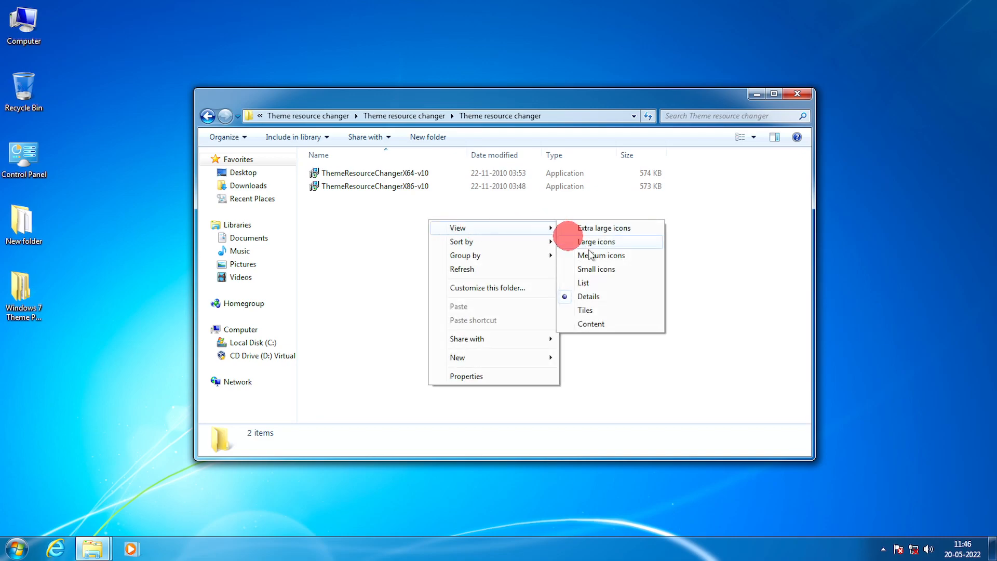
{"action": "left_click", "coordinate": [608, 231]}
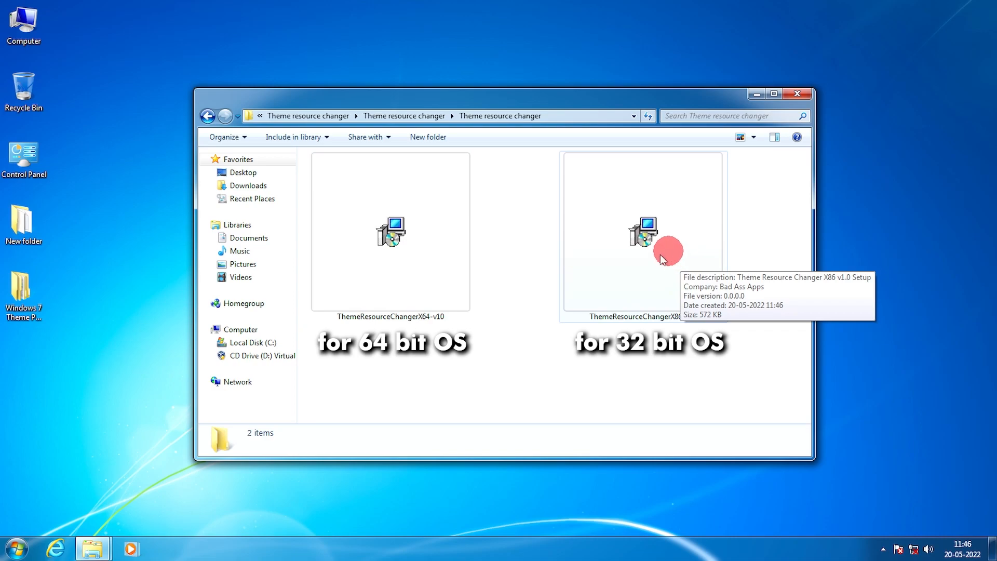
Step: Install Theme Resource Changer X64 v1.0 in its default folder, agreeing to the terms, and close the finished installer
{"action": "left_click", "coordinate": [394, 214]}
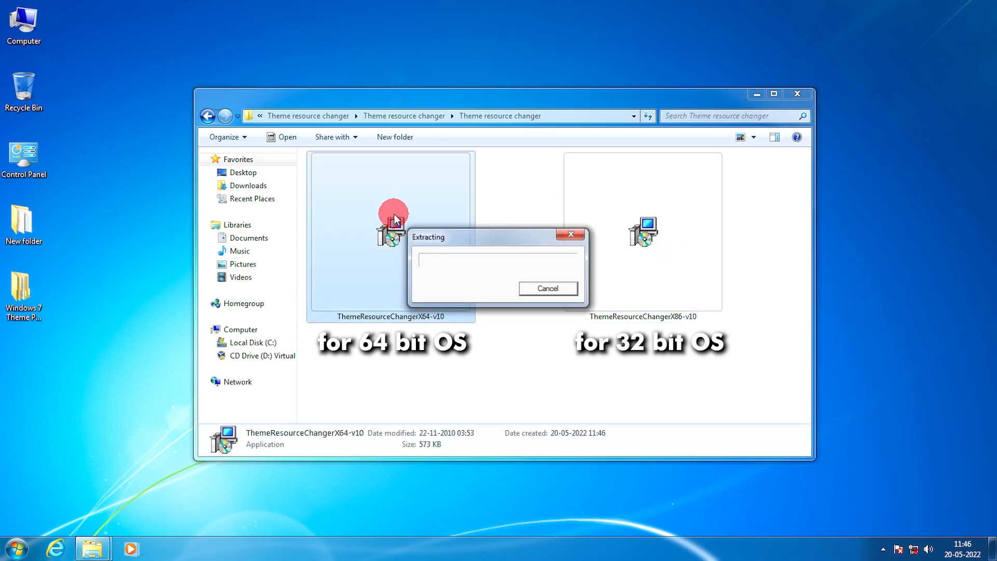
{"action": "double_click", "coordinate": [431, 226]}
{"action": "left_click", "coordinate": [582, 308]}
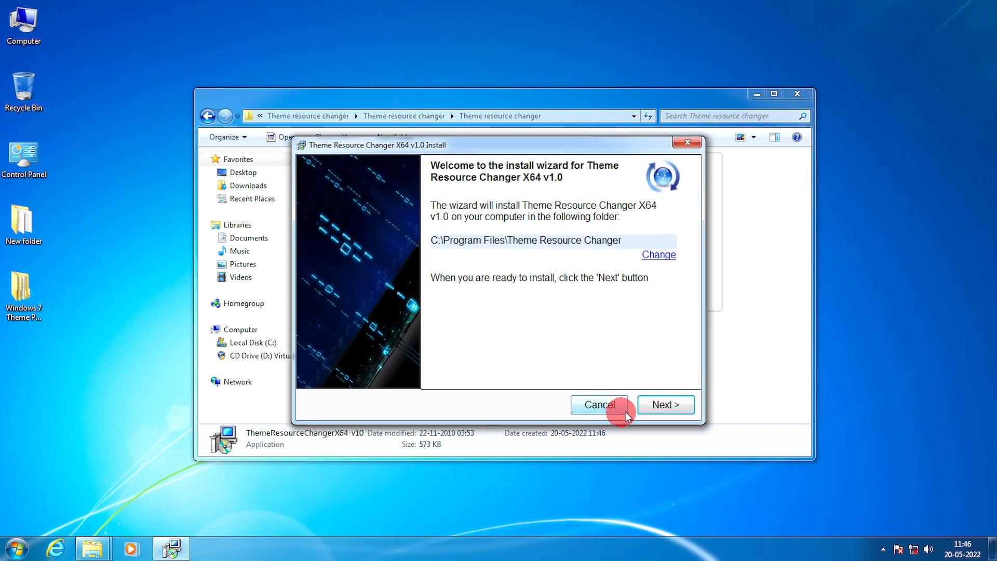
{"action": "left_click", "coordinate": [653, 404]}
{"action": "left_click", "coordinate": [463, 354]}
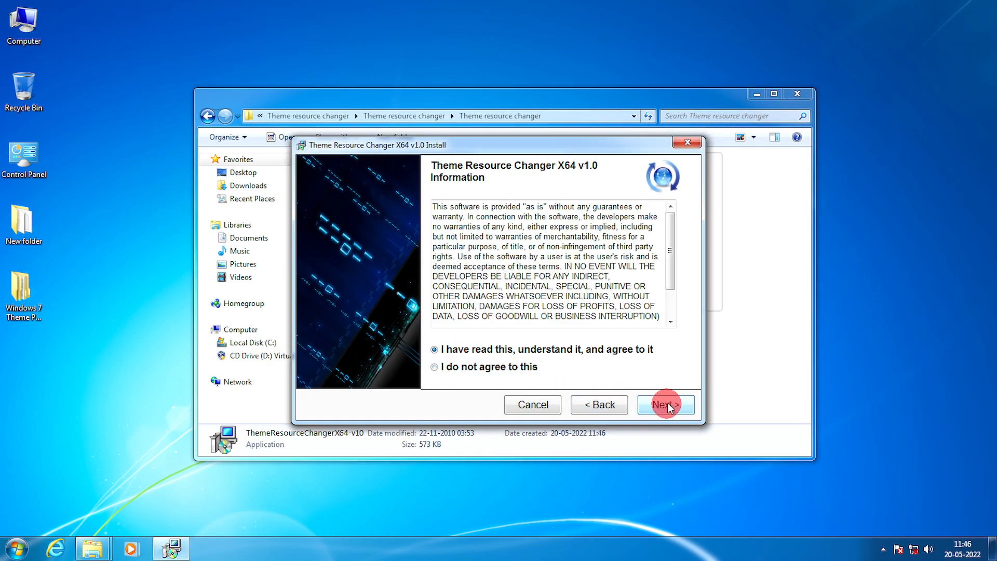
{"action": "left_click", "coordinate": [665, 404]}
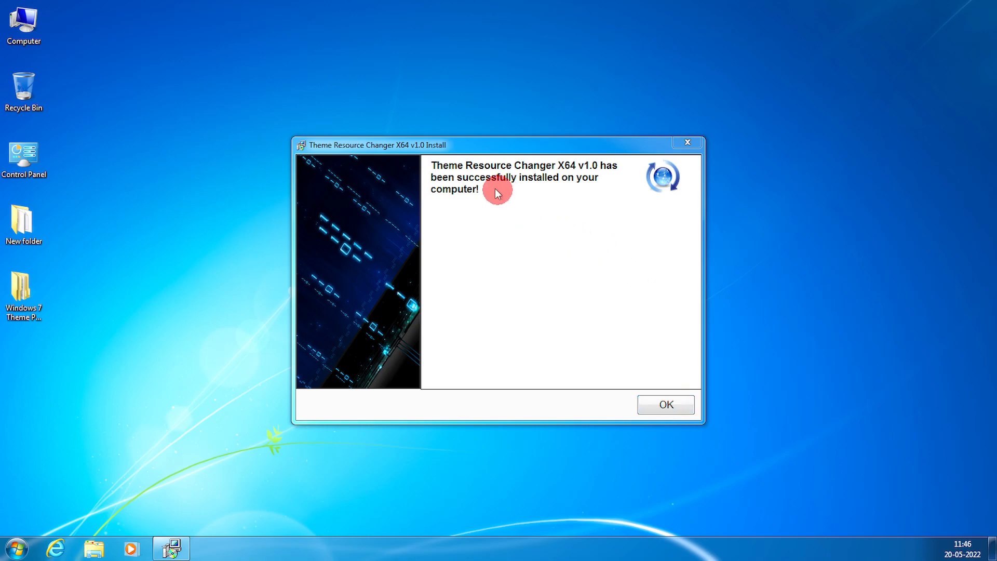
{"action": "left_click", "coordinate": [664, 410]}
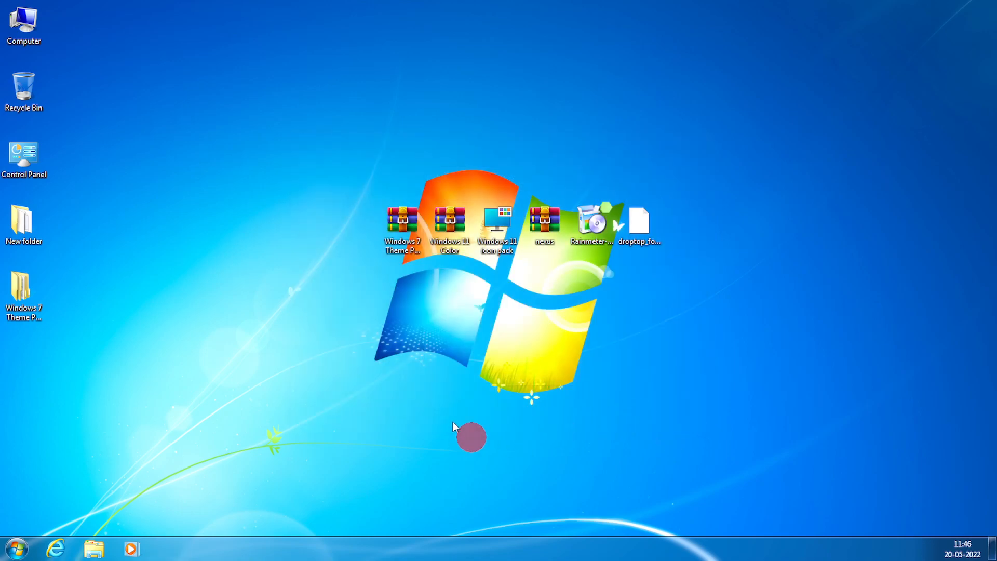
Step: Open the innermost Universal Theme Patcher folder from the desktop's Windows 7 Theme Patcher folder and display its contents as extra large icons
{"action": "double_click", "coordinate": [31, 297]}
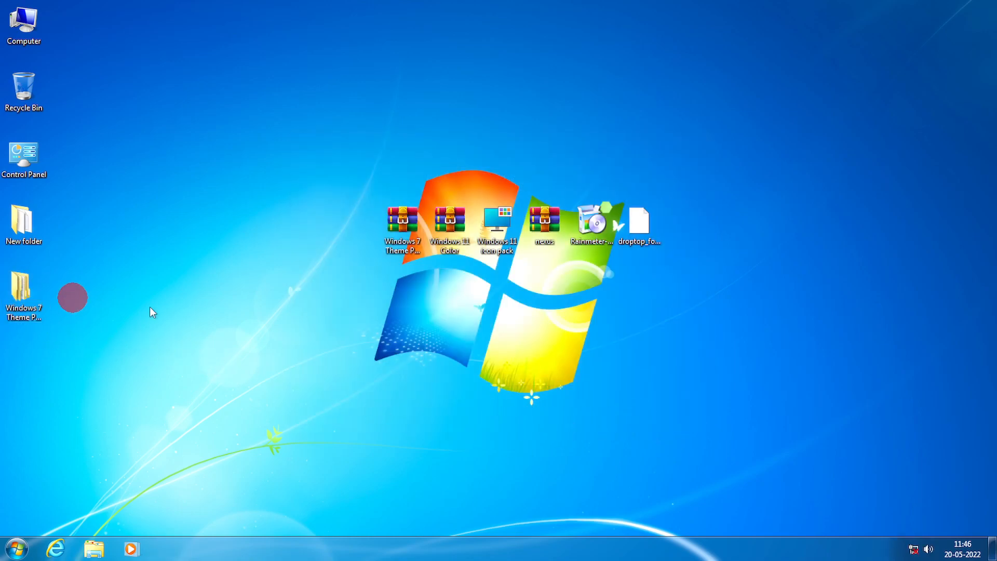
{"action": "double_click", "coordinate": [383, 172]}
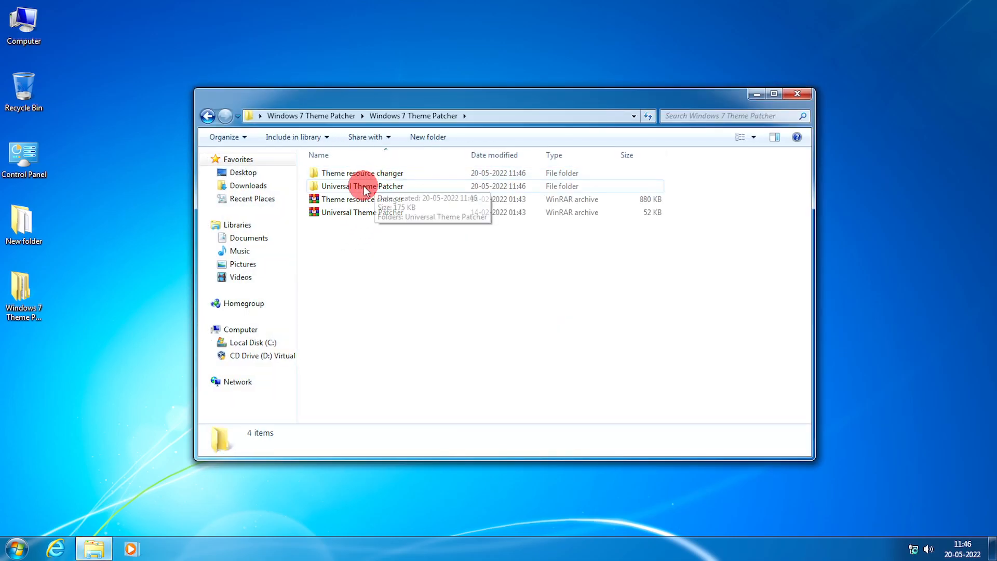
{"action": "double_click", "coordinate": [376, 186]}
{"action": "double_click", "coordinate": [381, 174]}
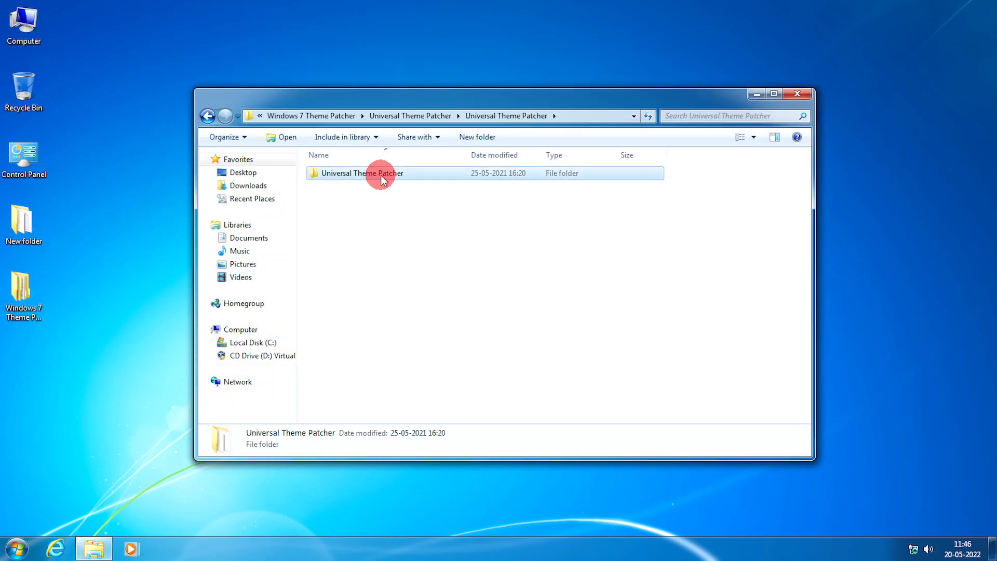
{"action": "right_click", "coordinate": [463, 287]}
{"action": "mouse_move", "coordinate": [491, 295]}
{"action": "left_click", "coordinate": [631, 296]}
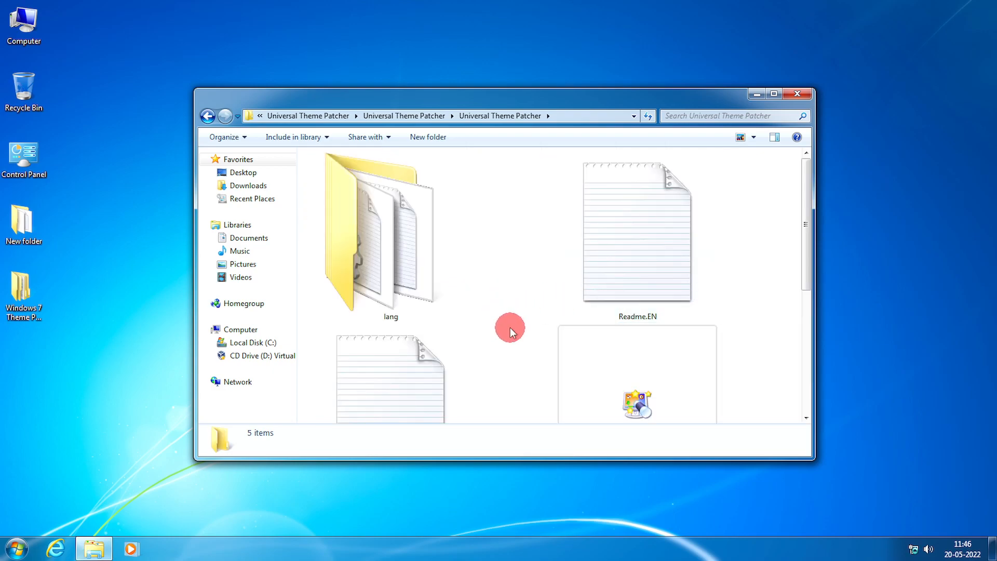
Step: Run UniversalThemePatcher-x64 and continue past its system report to the patching window
{"action": "scroll", "coordinate": [507, 300], "scroll_direction": "down", "scroll_amount": 3}
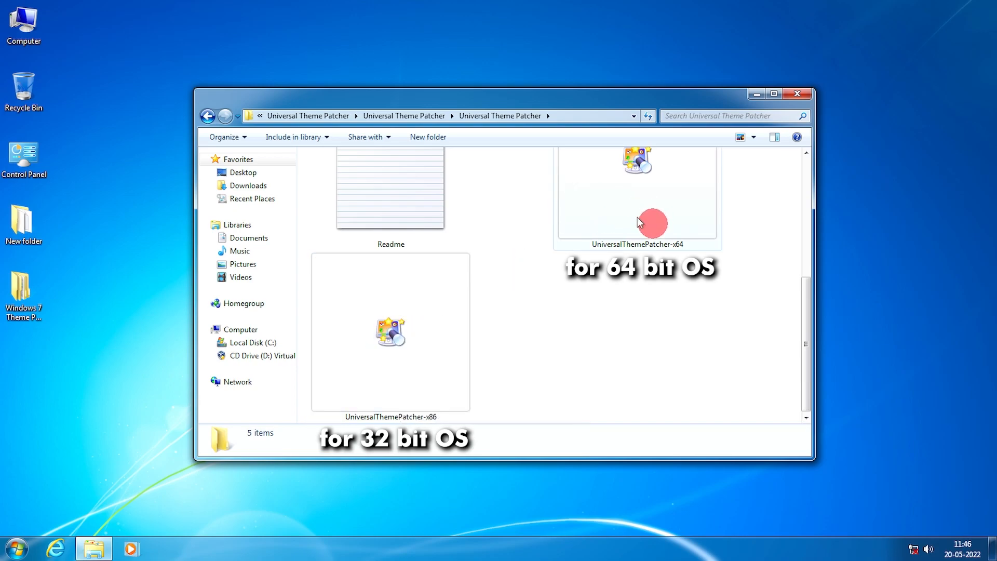
{"action": "double_click", "coordinate": [638, 201]}
{"action": "left_click", "coordinate": [499, 309]}
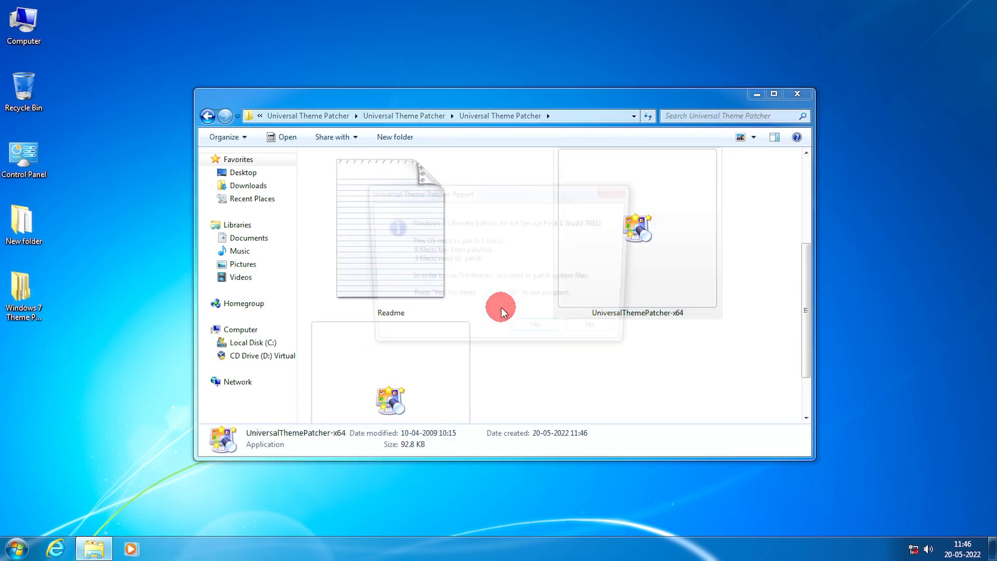
{"action": "left_click", "coordinate": [553, 335]}
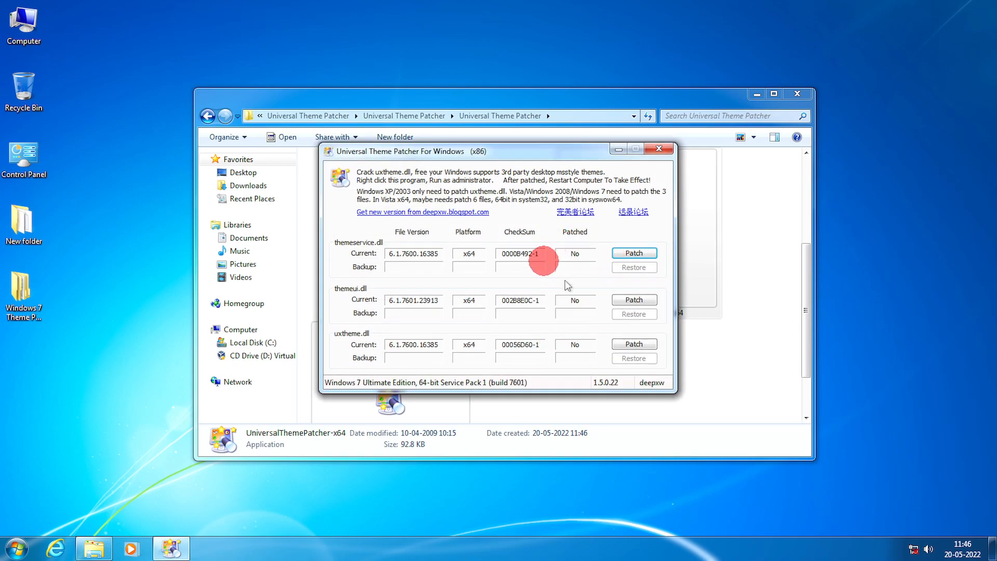
Step: Patch themeservice.dll, themeui.dll and uxtheme.dll, and restart the computer to apply the patches
{"action": "left_click", "coordinate": [628, 254]}
{"action": "left_click", "coordinate": [576, 297]}
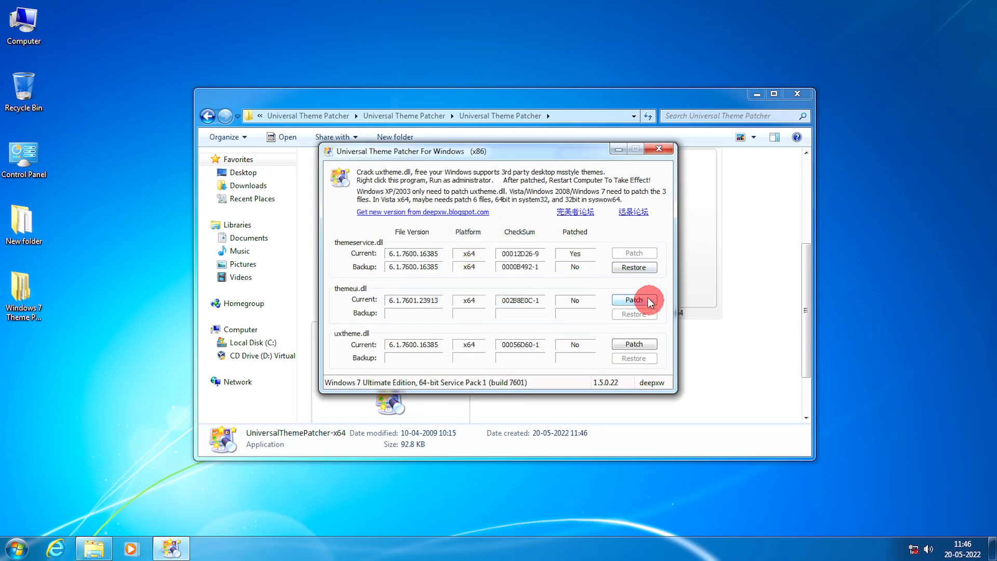
{"action": "left_click", "coordinate": [525, 301]}
{"action": "left_click", "coordinate": [634, 343]}
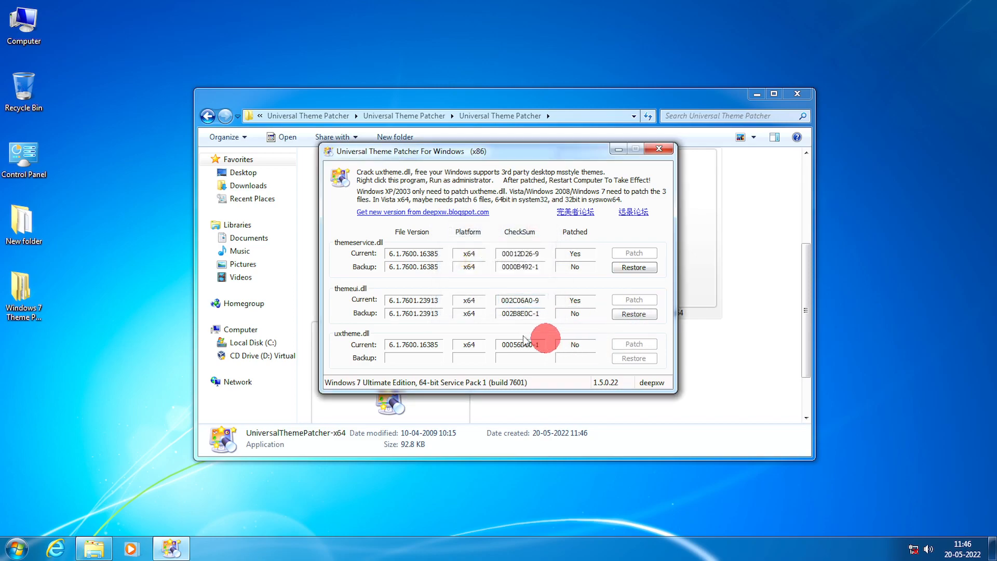
{"action": "left_click", "coordinate": [505, 311]}
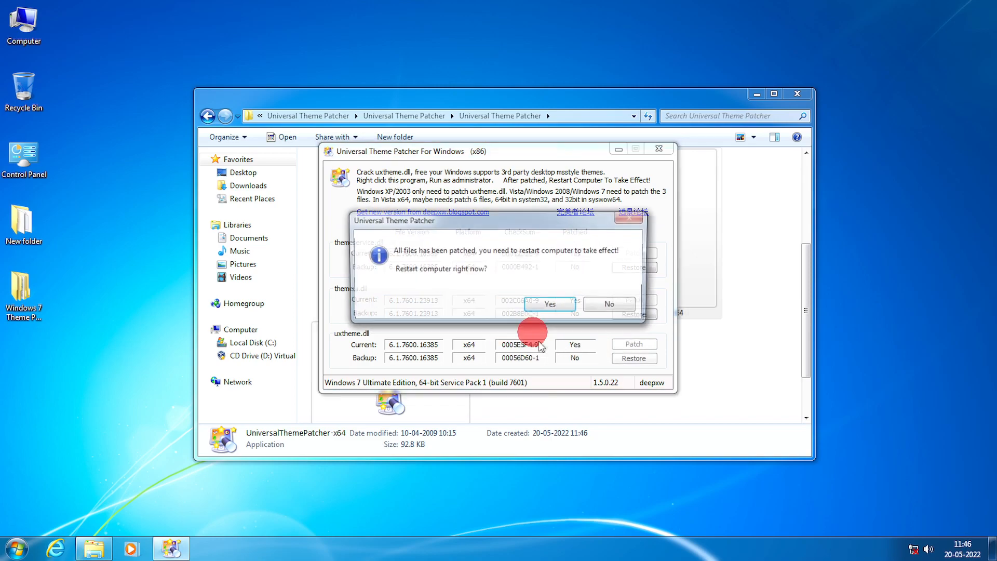
{"action": "left_click", "coordinate": [551, 306]}
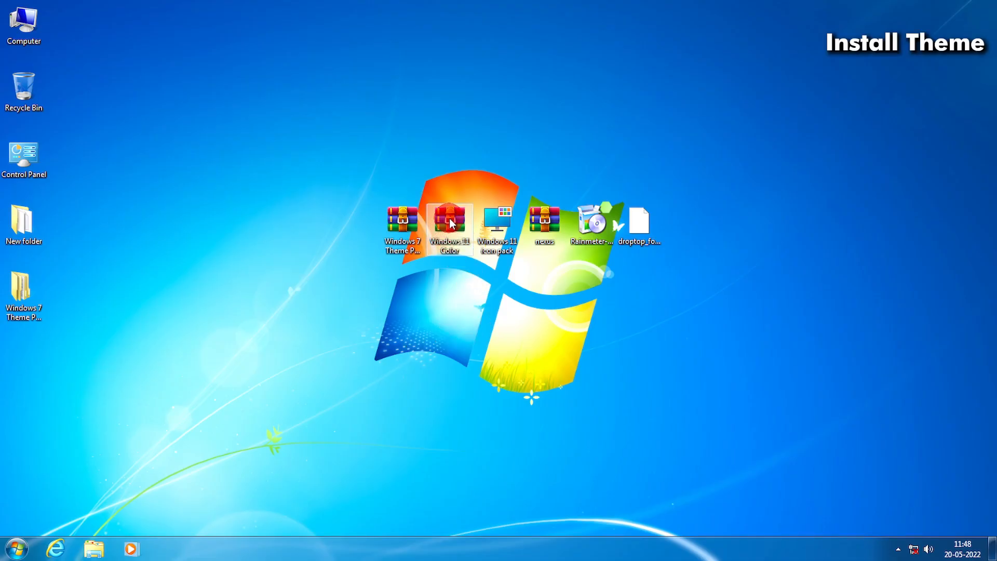
Step: Extract the Windows 11 Color archive onto the desktop and copy the 11 folder and 11 theme file from its Theme folder
{"action": "right_click", "coordinate": [450, 218]}
{"action": "left_click", "coordinate": [524, 276]}
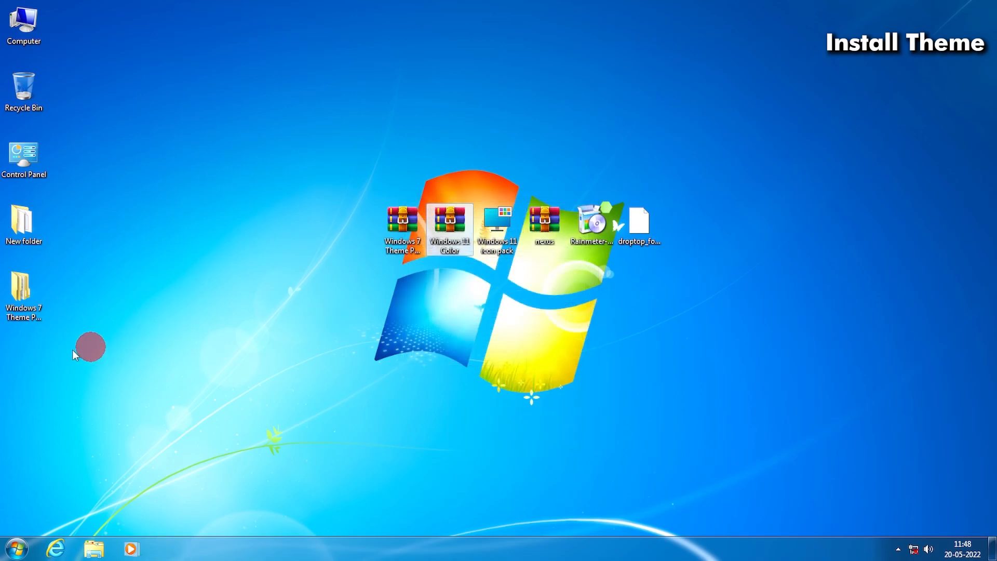
{"action": "double_click", "coordinate": [25, 356]}
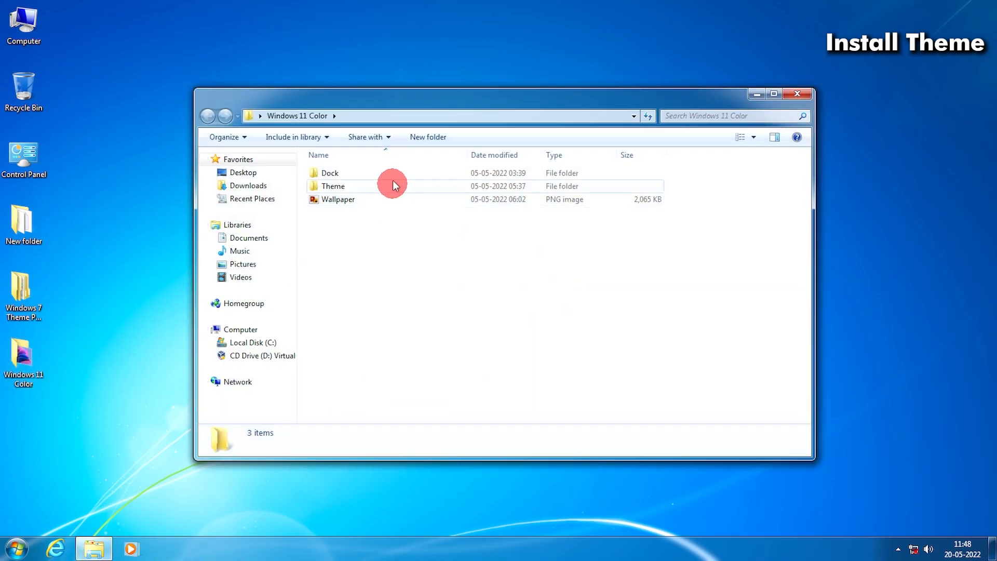
{"action": "double_click", "coordinate": [382, 186]}
{"action": "left_click_drag", "start_coordinate": [435, 273], "coordinate": [354, 171]}
{"action": "right_click", "coordinate": [354, 172]}
{"action": "left_click", "coordinate": [388, 318]}
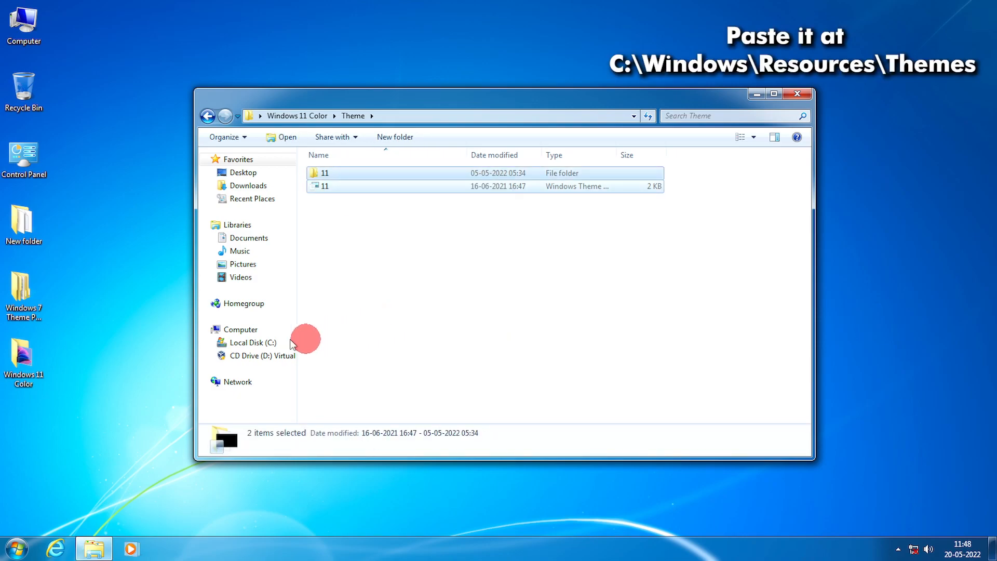
Step: Paste the copied theme folder and file into C:\Windows\Resources\Themes, granting permission, and close the folder window
{"action": "left_click", "coordinate": [242, 329]}
{"action": "double_click", "coordinate": [376, 180]}
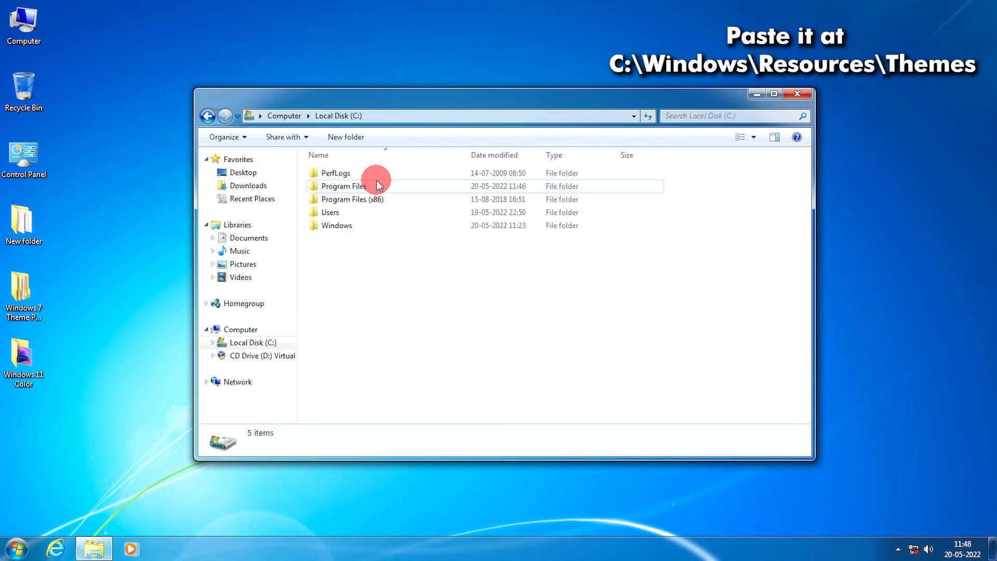
{"action": "double_click", "coordinate": [352, 229]}
{"action": "scroll", "coordinate": [352, 230], "scroll_direction": "down", "scroll_amount": 8}
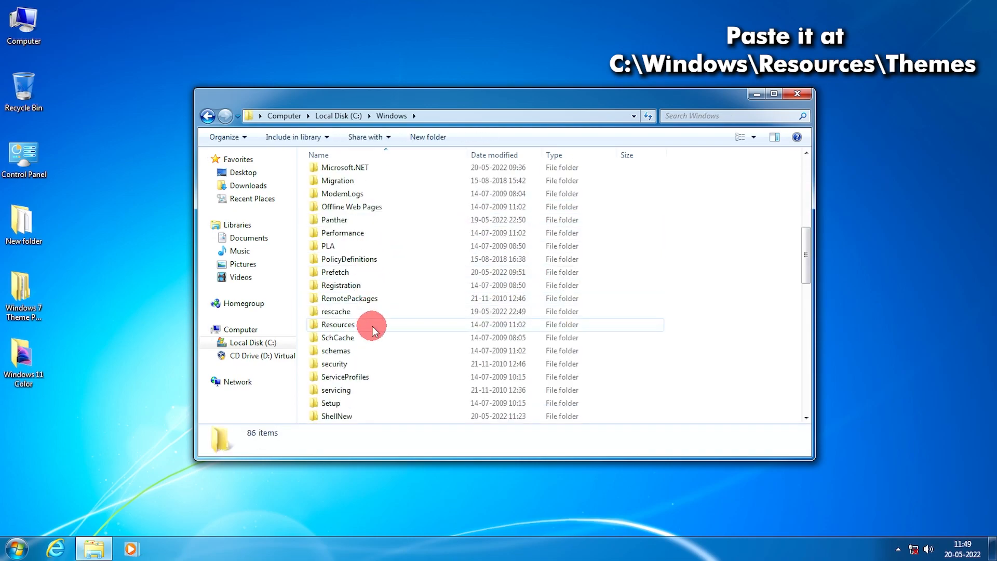
{"action": "double_click", "coordinate": [372, 325]}
{"action": "double_click", "coordinate": [362, 187]}
{"action": "right_click", "coordinate": [433, 335]}
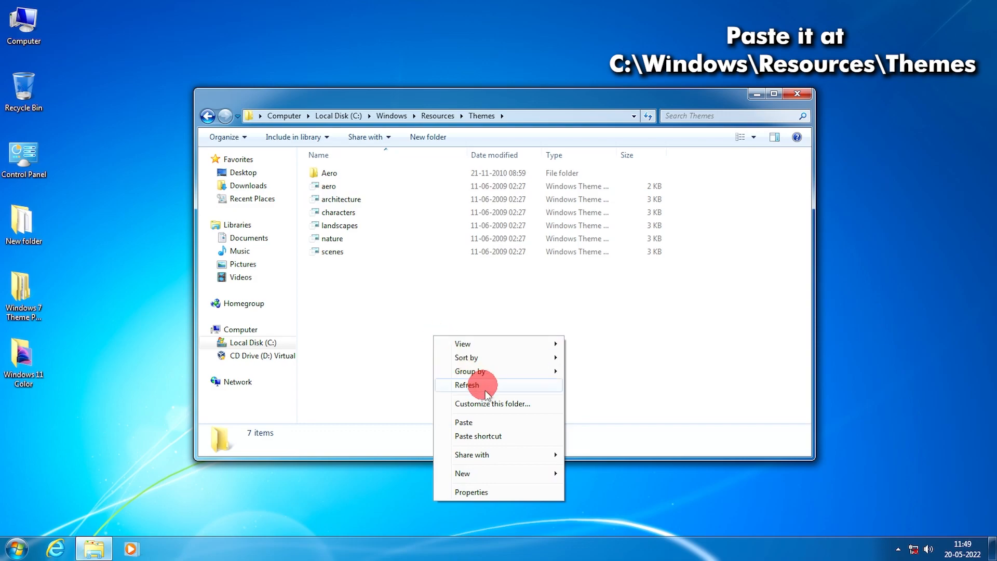
{"action": "left_click", "coordinate": [478, 419]}
{"action": "left_click", "coordinate": [509, 317]}
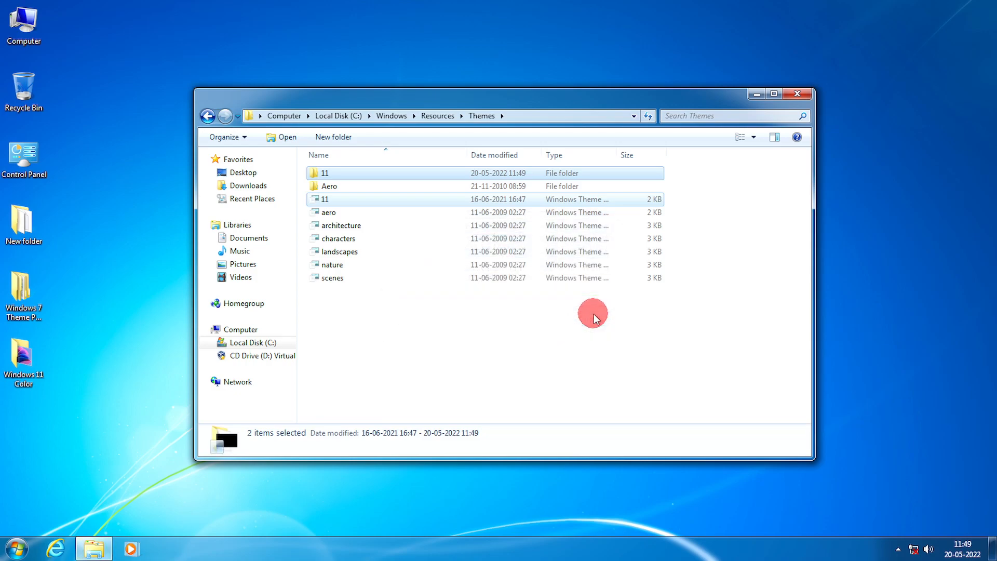
{"action": "left_click", "coordinate": [802, 102]}
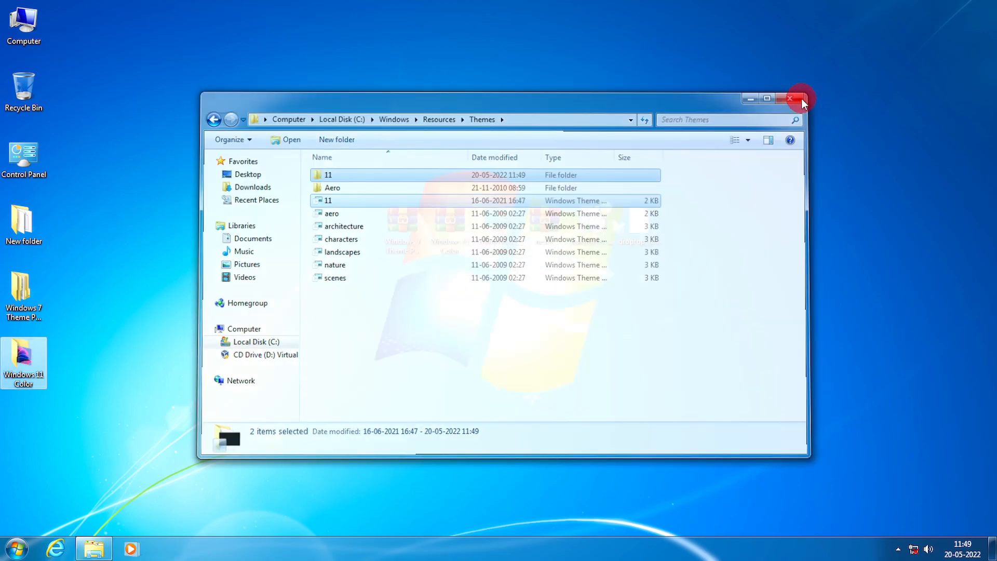
Step: Apply the installed Windows 11 theme in the Personalization settings and check its look in the Computer window
{"action": "right_click", "coordinate": [765, 114]}
{"action": "left_click", "coordinate": [813, 261]}
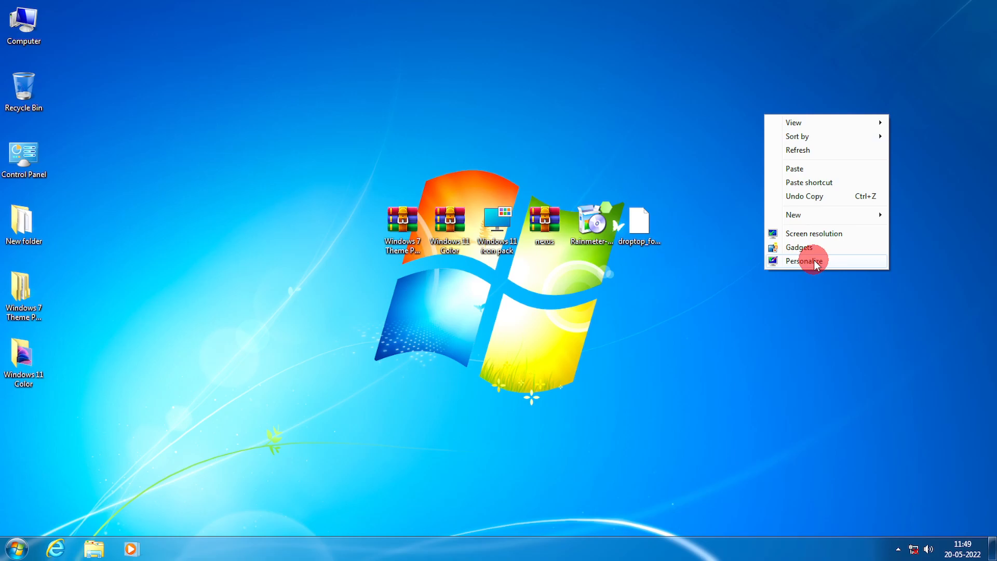
{"action": "scroll", "coordinate": [597, 304], "scroll_direction": "down", "scroll_amount": 3}
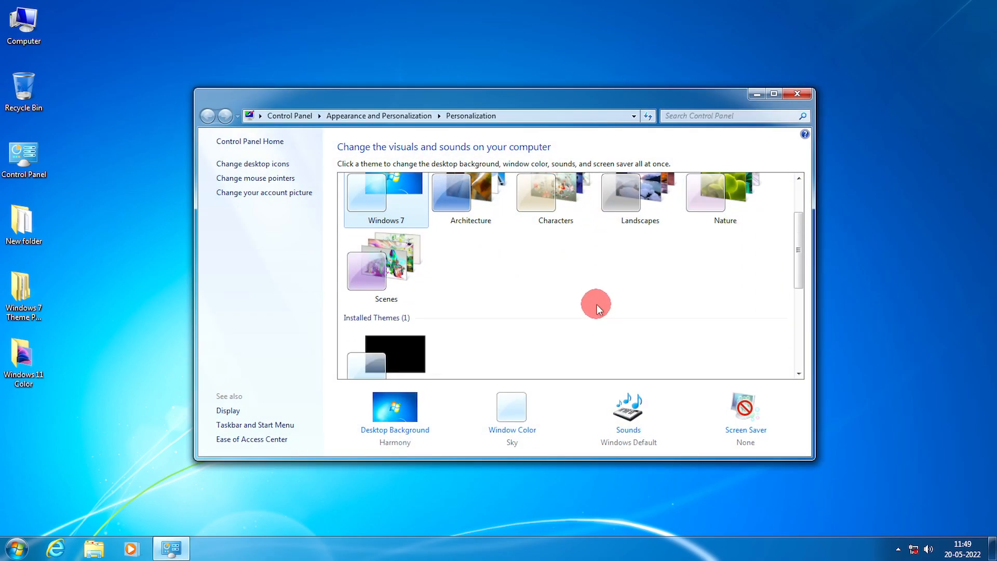
{"action": "left_click", "coordinate": [402, 290]}
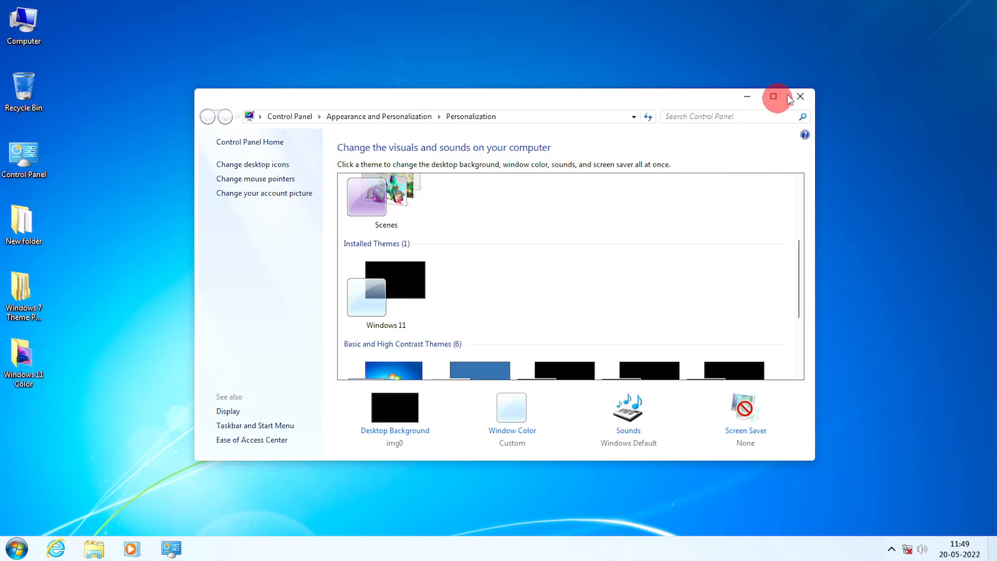
{"action": "left_click", "coordinate": [800, 97]}
{"action": "double_click", "coordinate": [32, 24]}
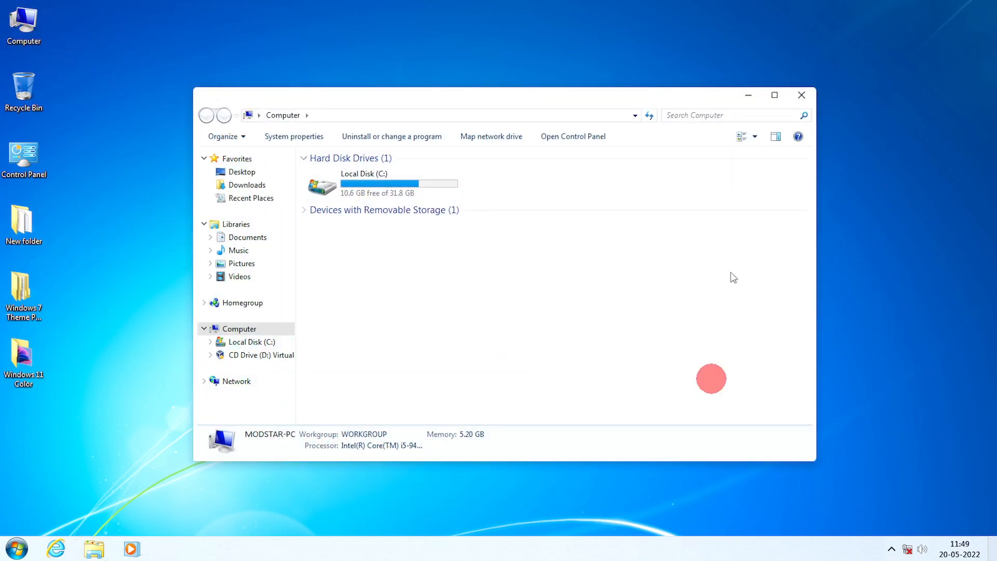
{"action": "left_click", "coordinate": [803, 97]}
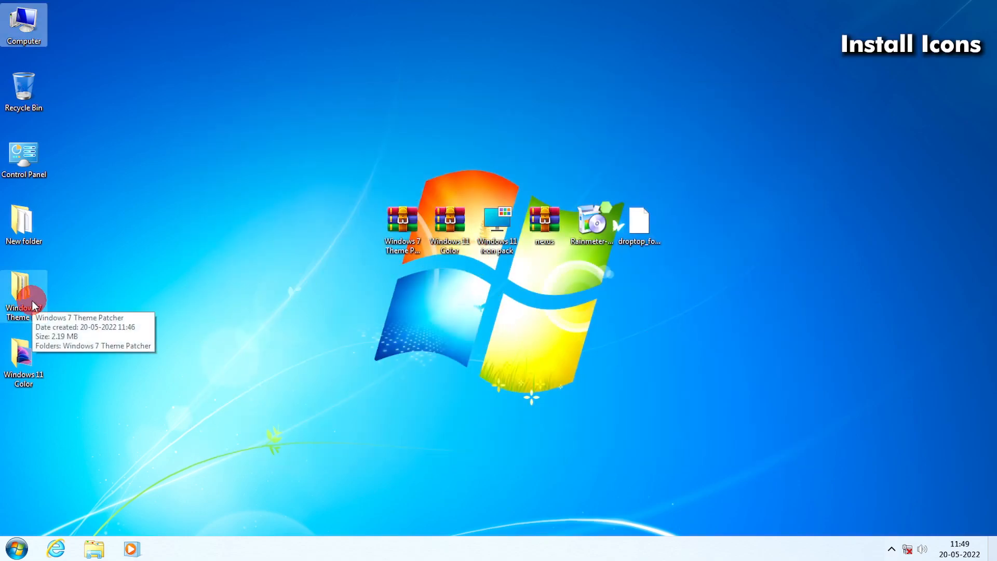
Step: Install the Windows 11 icon pack, accepting the agreement, patching all files and declining a restore point
{"action": "double_click", "coordinate": [495, 223]}
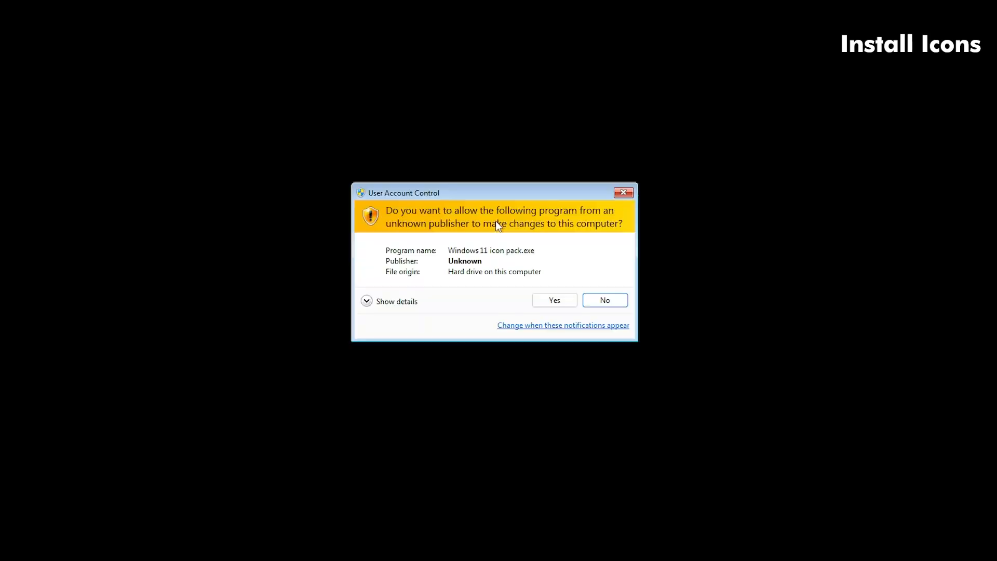
{"action": "left_click", "coordinate": [554, 300]}
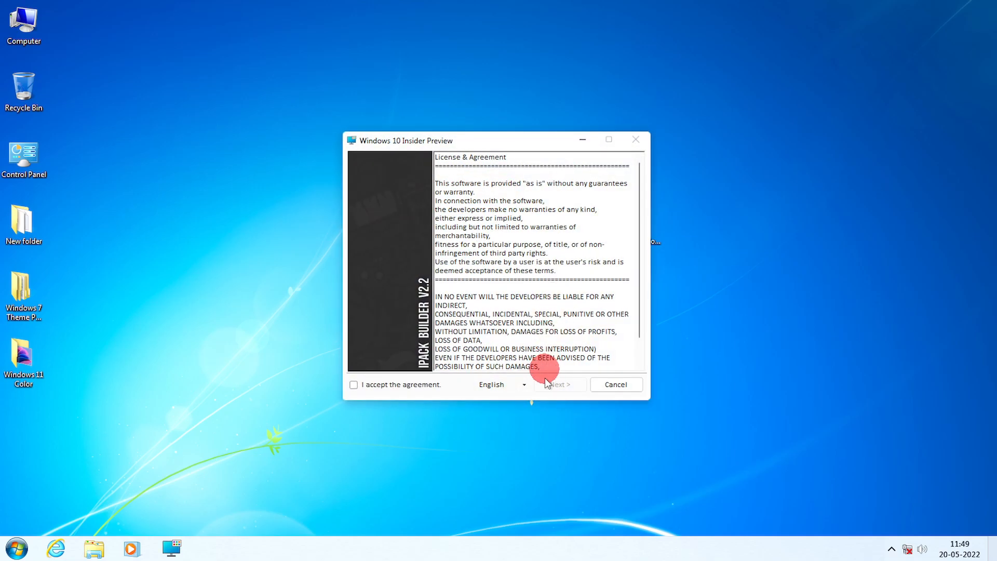
{"action": "left_click", "coordinate": [396, 385]}
{"action": "left_click", "coordinate": [581, 384]}
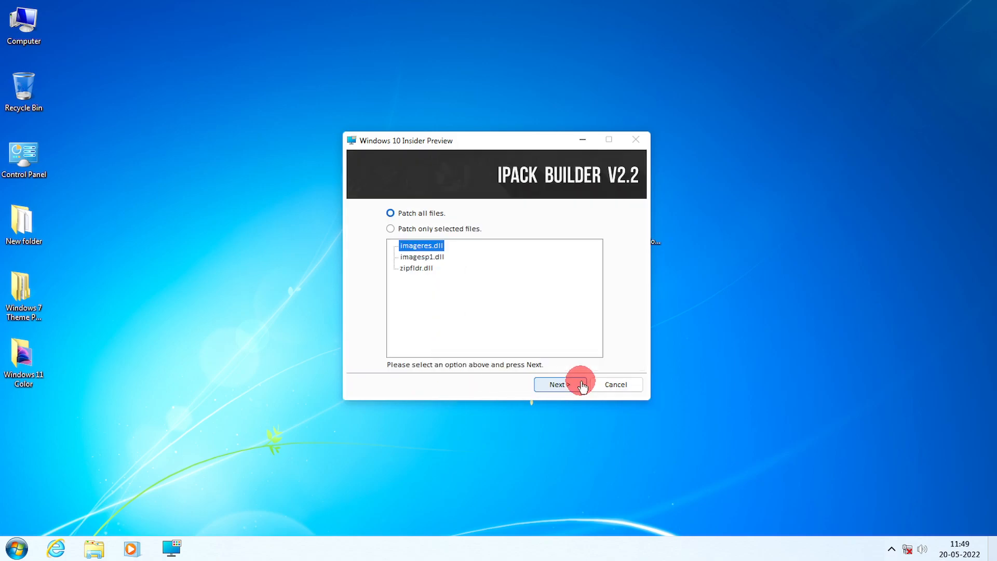
{"action": "left_click", "coordinate": [582, 385]}
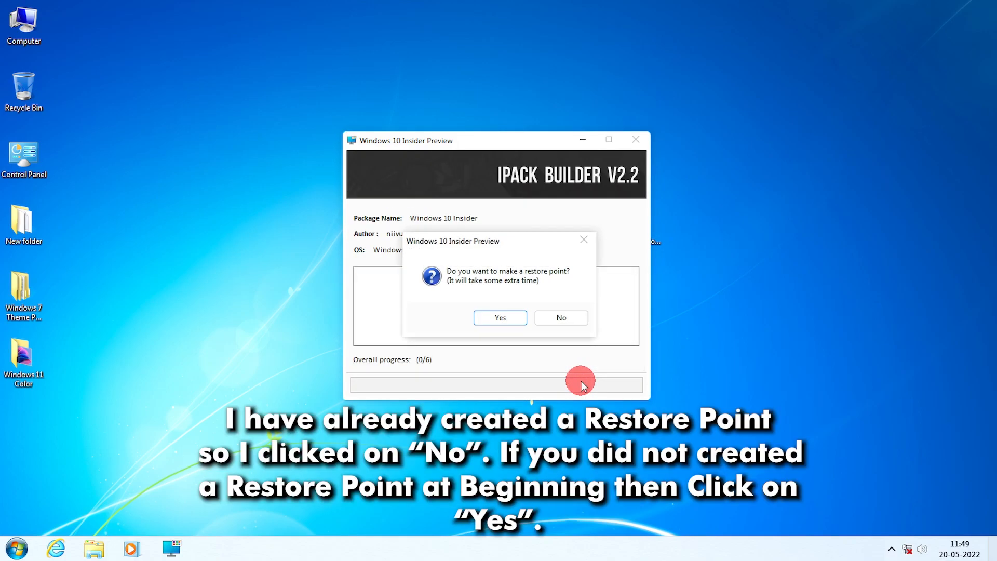
{"action": "left_click", "coordinate": [565, 318]}
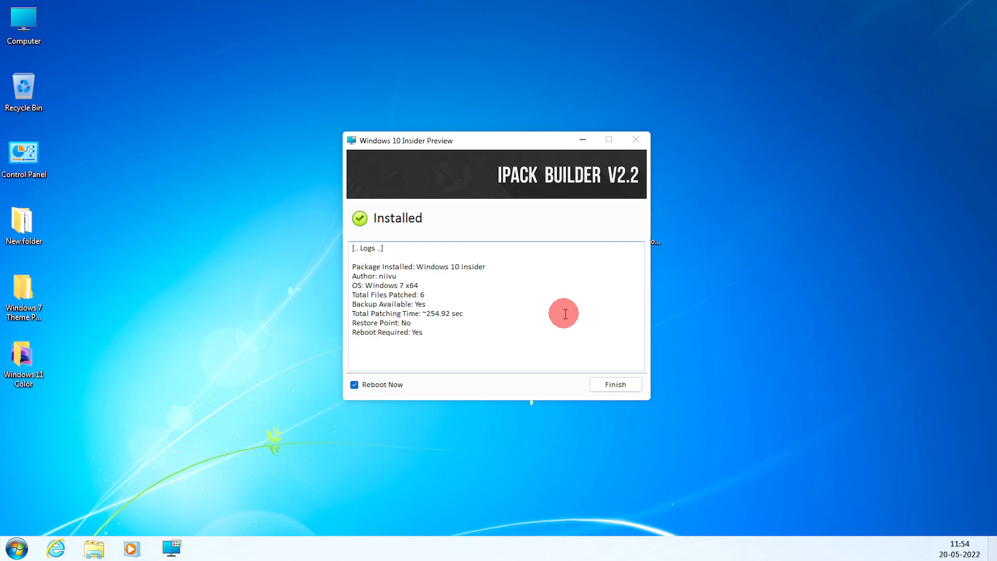
Step: Finish the icon pack setup with Reboot Now enabled and let the computer restart
{"action": "left_click", "coordinate": [615, 384]}
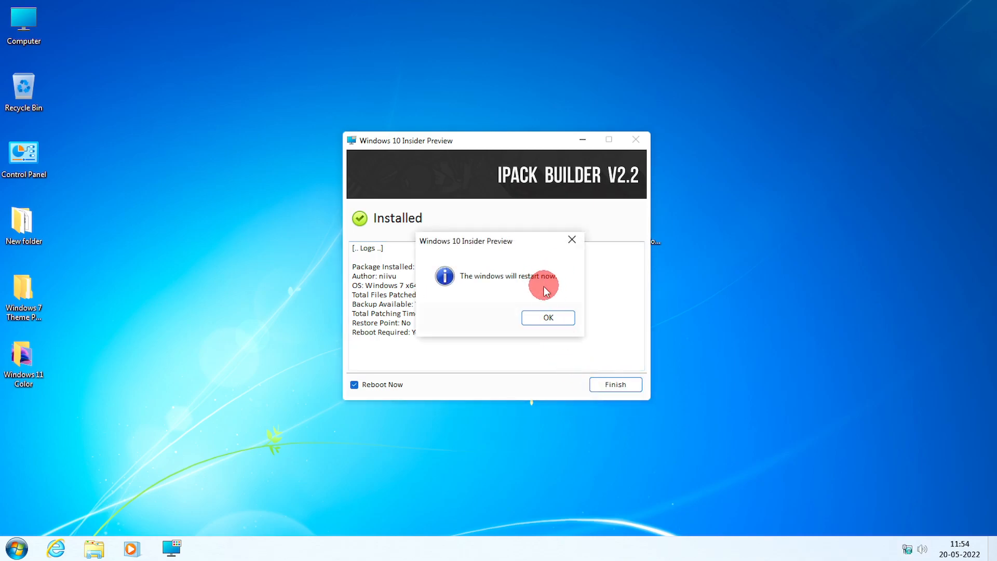
{"action": "left_click", "coordinate": [539, 314]}
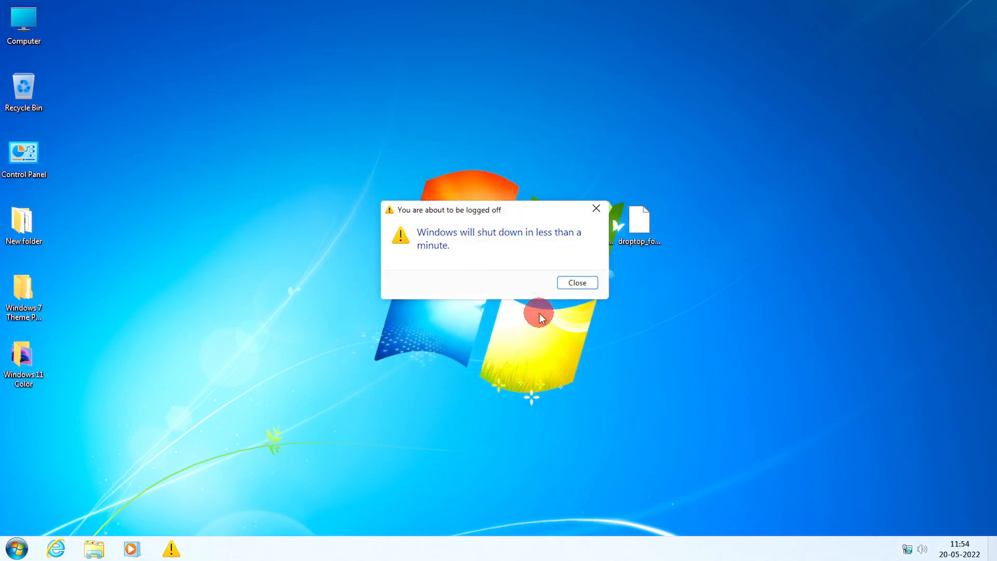
{"action": "left_click", "coordinate": [585, 287]}
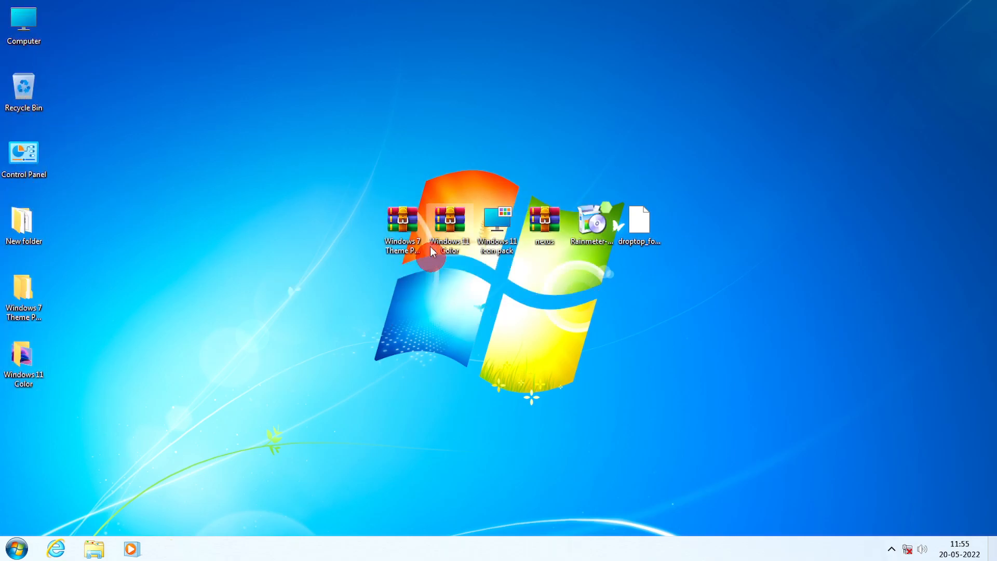
Step: Check the new icons in the Computer and Control Panel windows, closing each one
{"action": "double_click", "coordinate": [29, 32]}
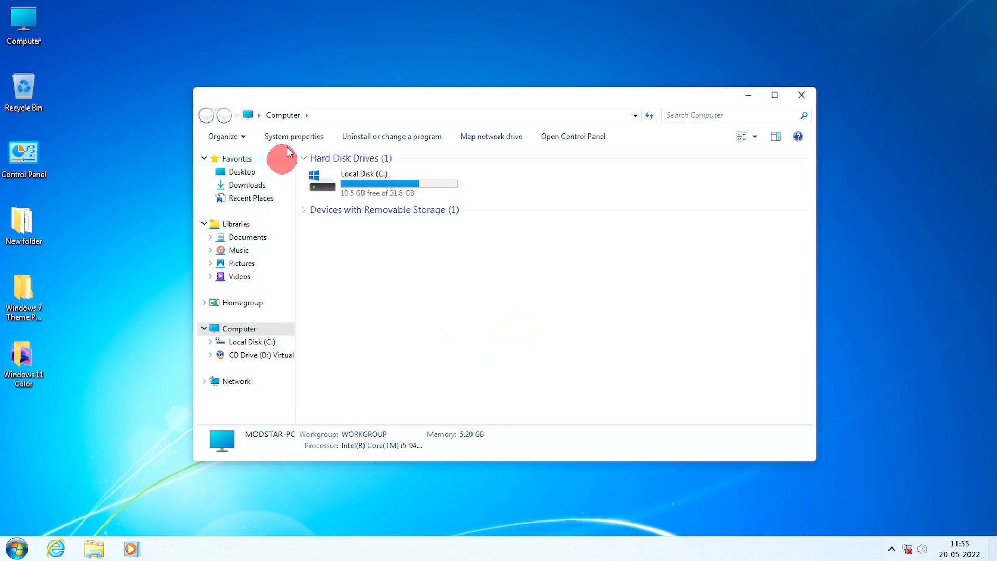
{"action": "left_click", "coordinate": [802, 96]}
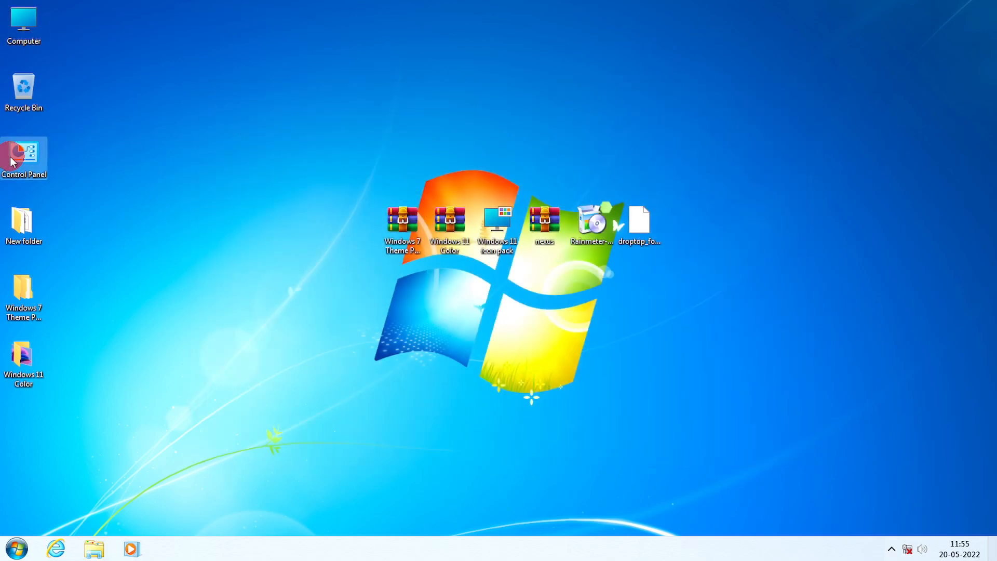
{"action": "double_click", "coordinate": [11, 162]}
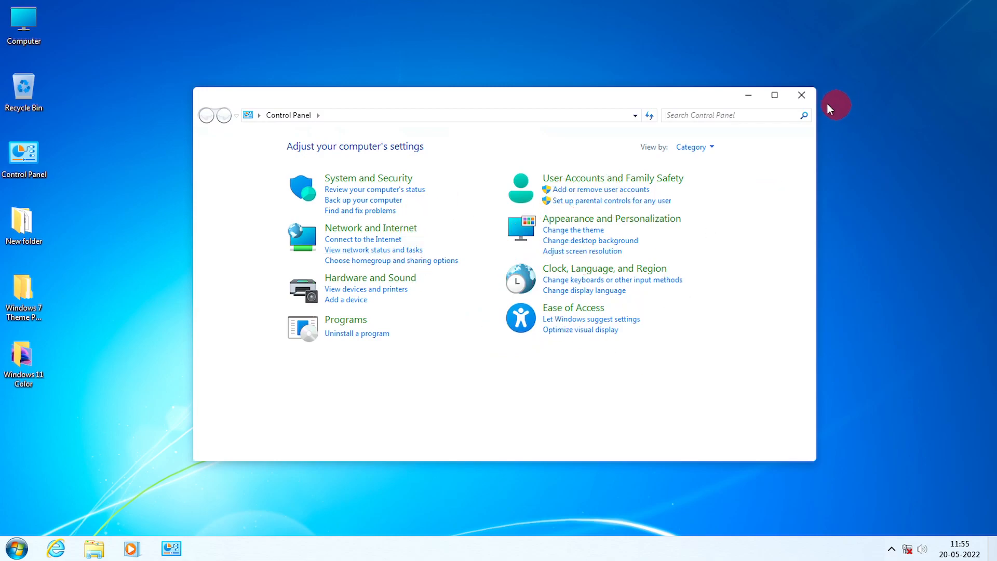
{"action": "left_click", "coordinate": [801, 96]}
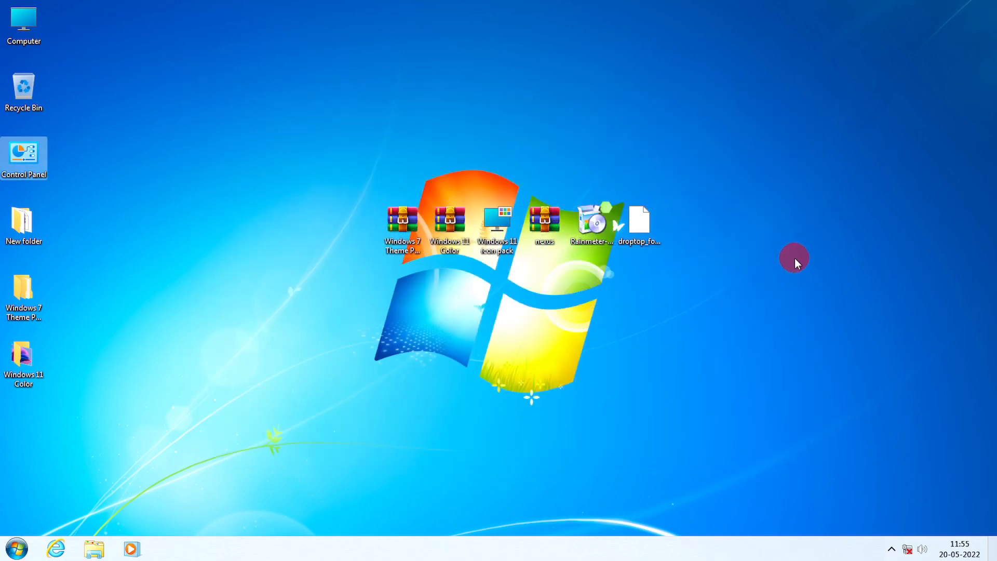
Step: Extract the nexus archive to its own desktop folder and start NexusSetup with permission granted and English as the setup language
{"action": "right_click", "coordinate": [544, 222]}
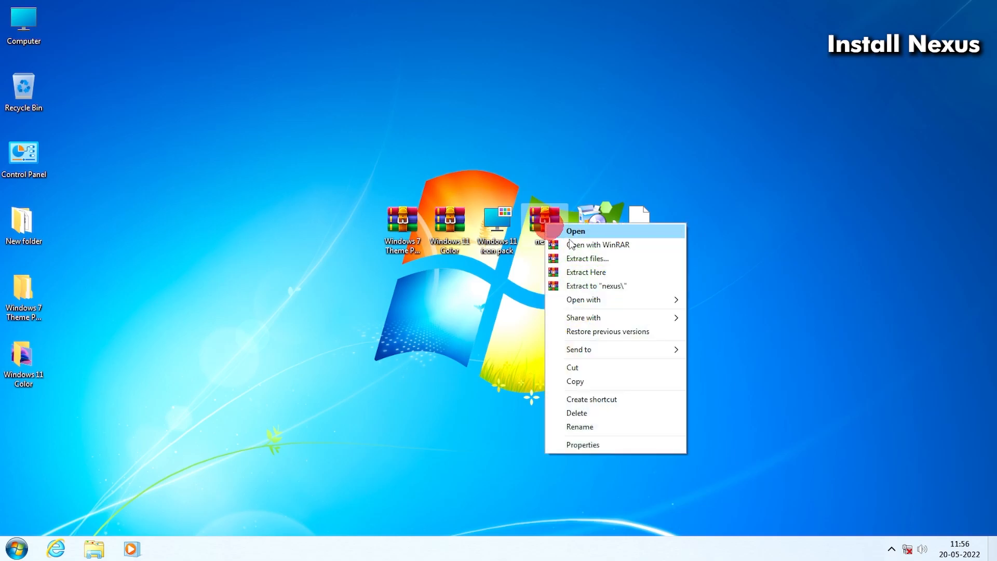
{"action": "left_click", "coordinate": [597, 286]}
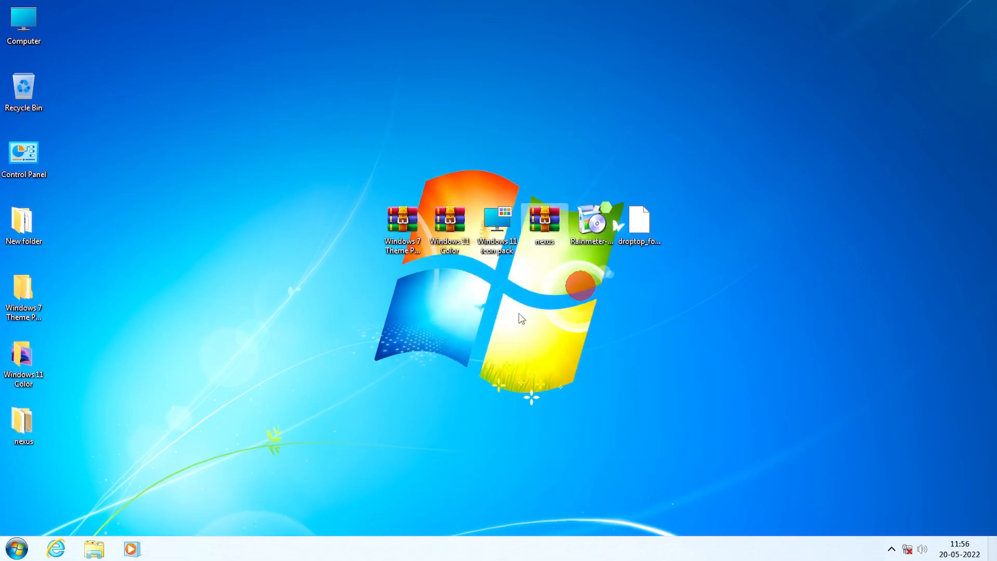
{"action": "double_click", "coordinate": [18, 427]}
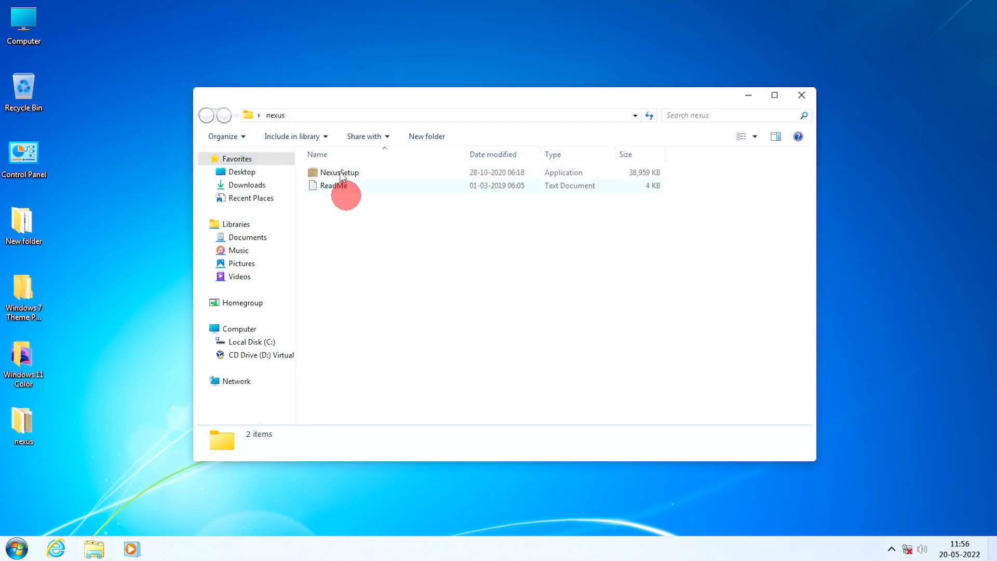
{"action": "double_click", "coordinate": [345, 173]}
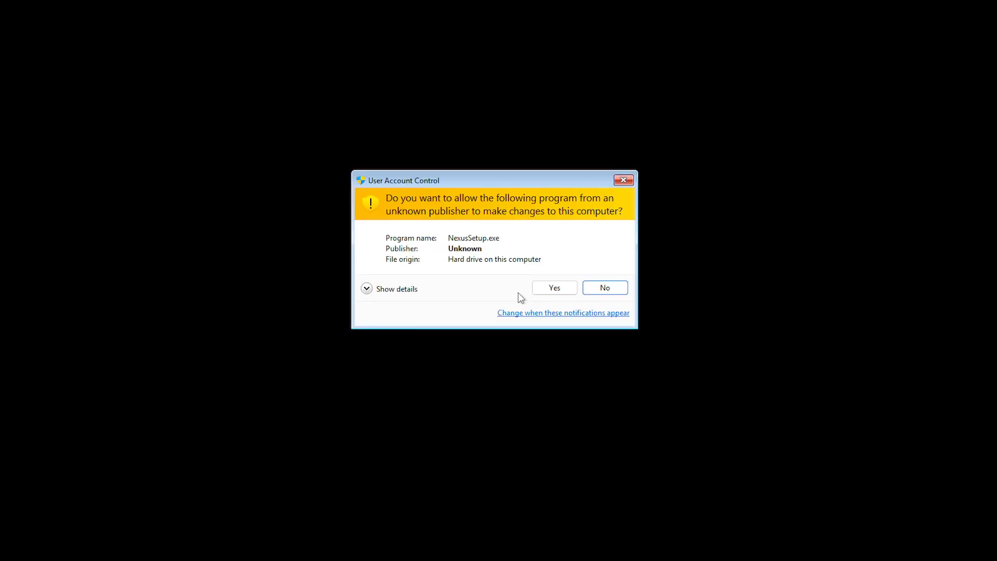
{"action": "left_click", "coordinate": [551, 287]}
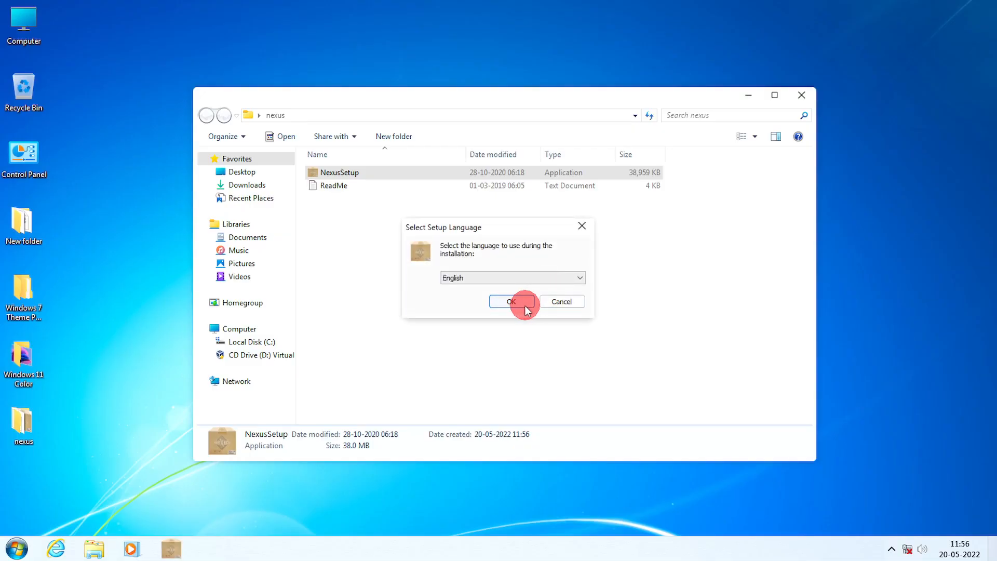
{"action": "left_click", "coordinate": [526, 306]}
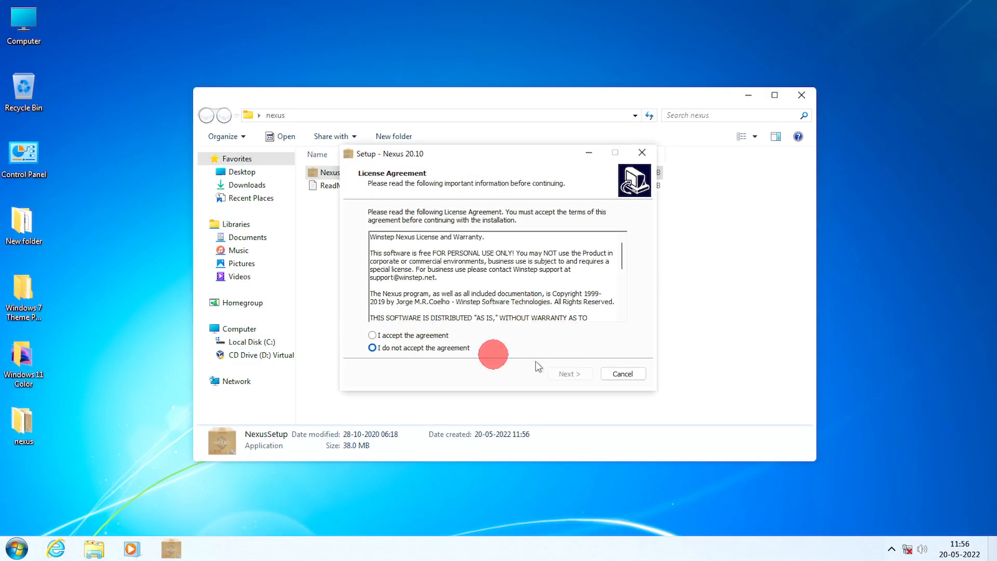
Step: Accept the Nexus license, install with the default folders, close the nexus folder window and finish with Launch Nexus enabled
{"action": "left_click", "coordinate": [372, 336]}
{"action": "left_click", "coordinate": [567, 374]}
{"action": "left_click", "coordinate": [567, 373]}
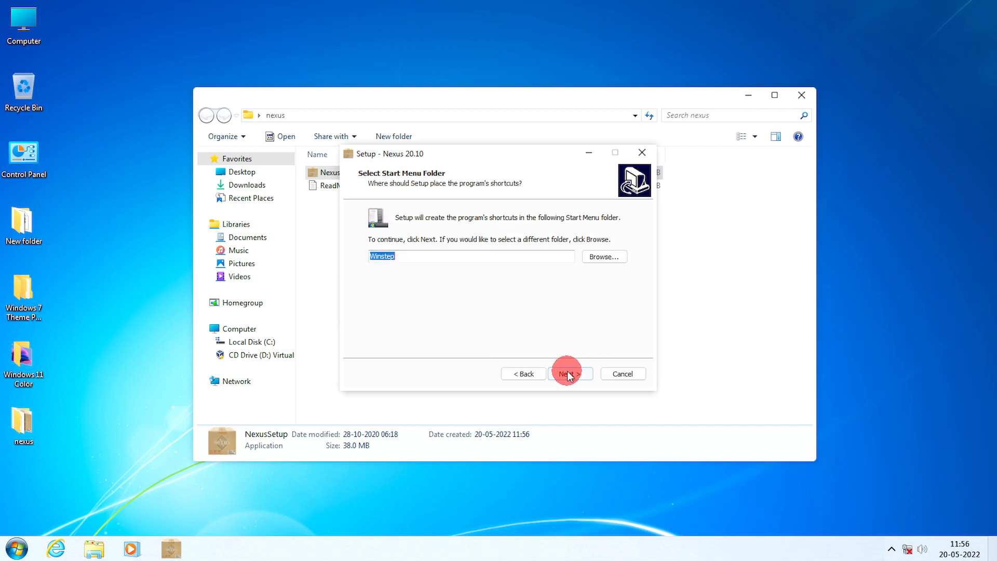
{"action": "left_click", "coordinate": [567, 373]}
{"action": "left_click", "coordinate": [567, 374]}
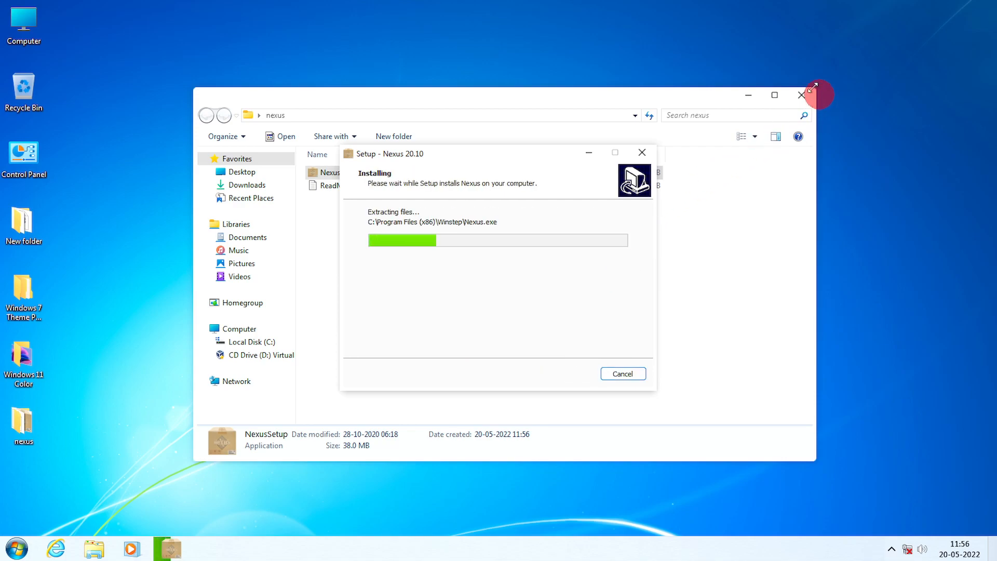
{"action": "left_click", "coordinate": [801, 97]}
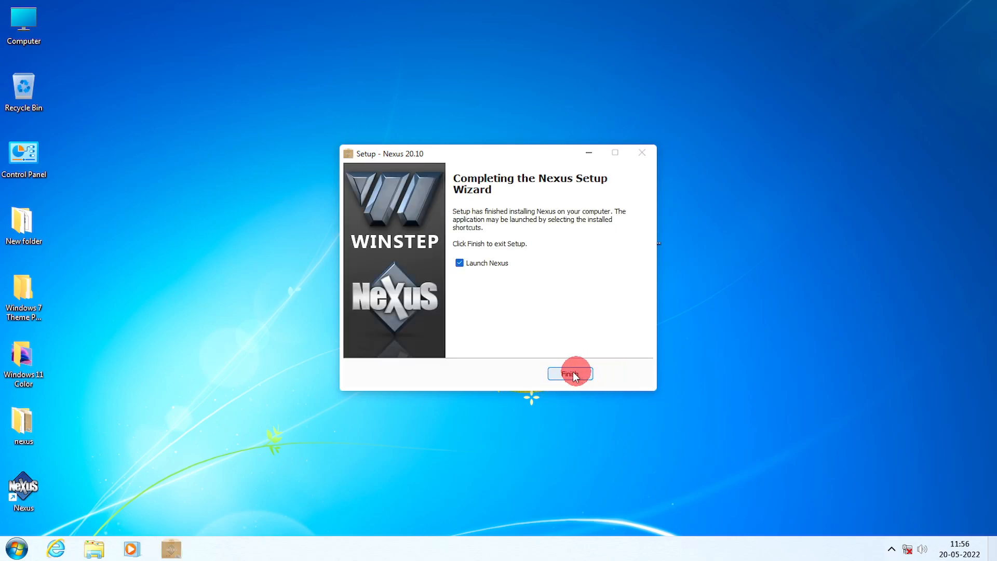
{"action": "left_click", "coordinate": [576, 374]}
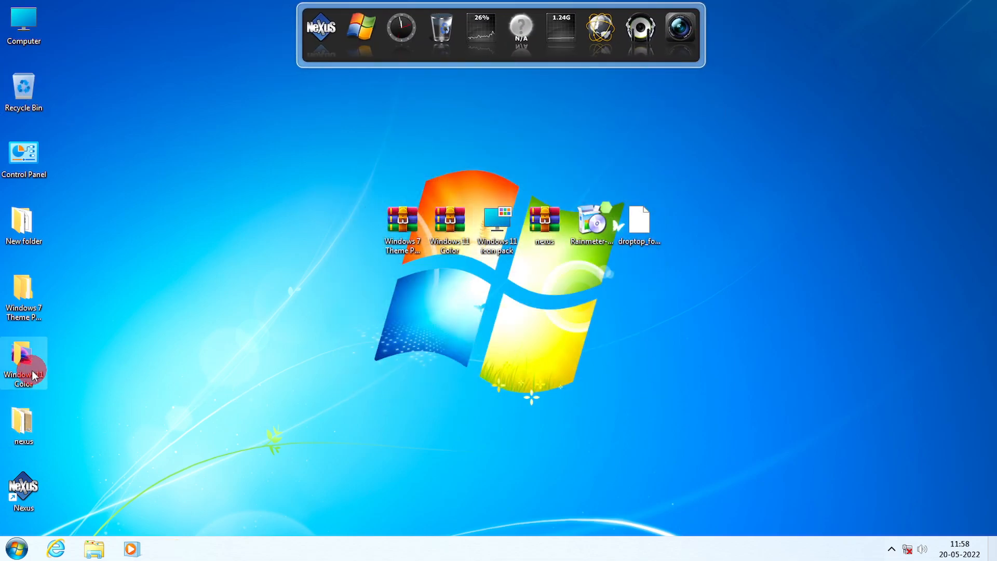
Step: Copy the Nexus - Icons folder from the Dock folder inside Windows 11 Color
{"action": "double_click", "coordinate": [32, 375]}
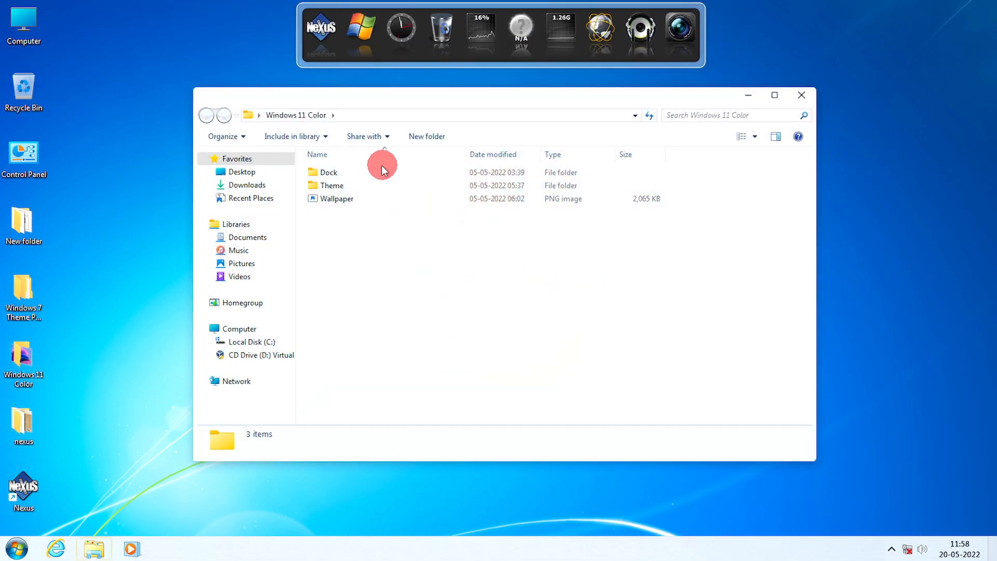
{"action": "double_click", "coordinate": [357, 174]}
{"action": "right_click", "coordinate": [351, 187]}
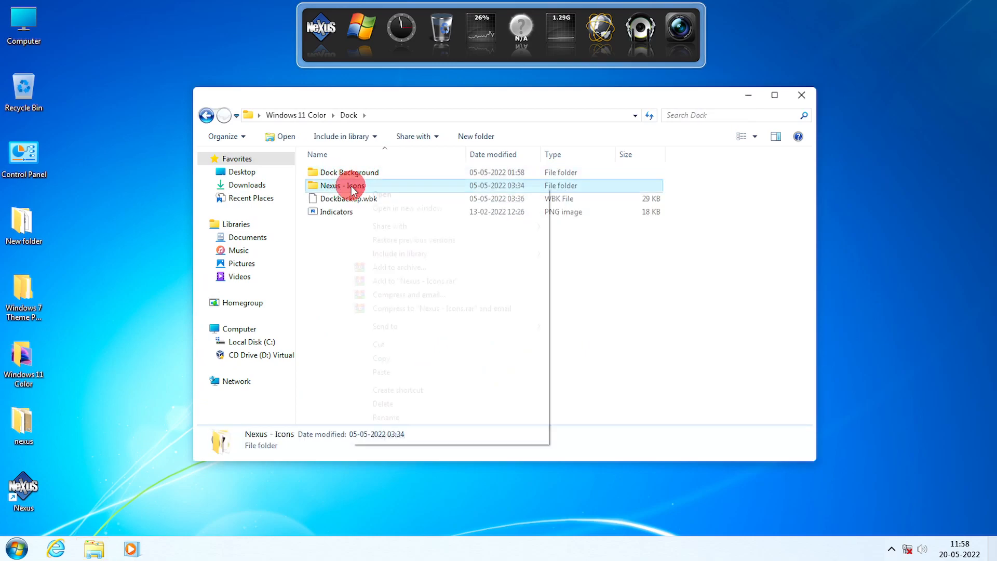
{"action": "left_click", "coordinate": [410, 364]}
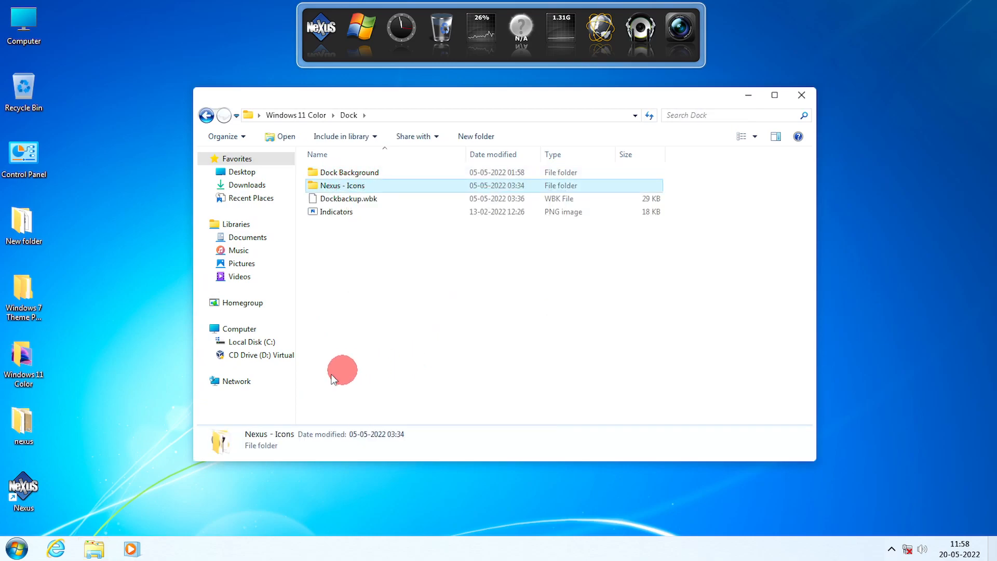
Step: Paste the Nexus - Icons folder into Local Disk (C:), look through its icons and close the window
{"action": "left_click", "coordinate": [249, 329]}
{"action": "double_click", "coordinate": [387, 191]}
{"action": "right_click", "coordinate": [463, 340]}
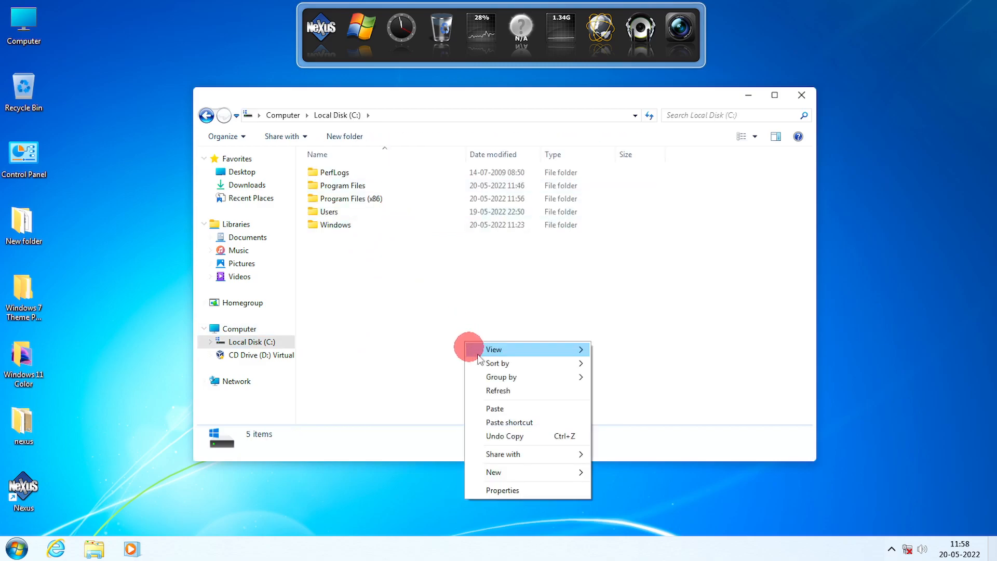
{"action": "left_click", "coordinate": [510, 410]}
{"action": "double_click", "coordinate": [358, 241]}
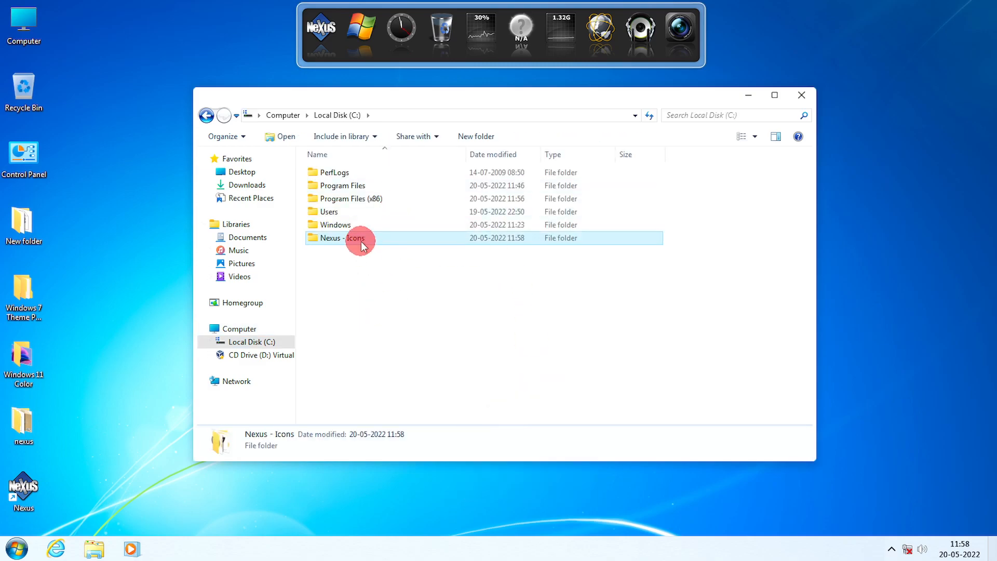
{"action": "scroll", "coordinate": [589, 364], "scroll_direction": "down", "scroll_amount": 5}
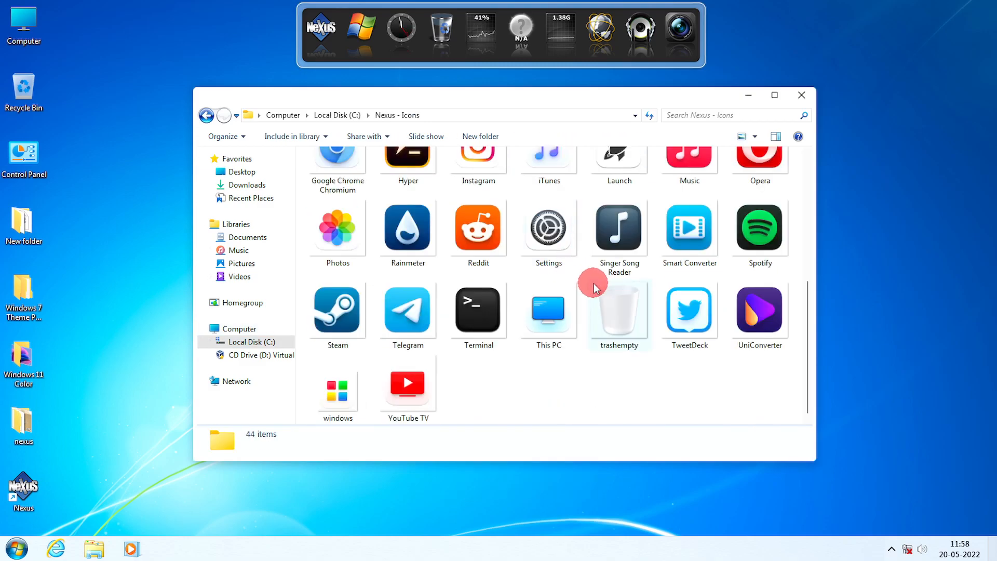
{"action": "key", "text": "BackSpace"}
{"action": "key", "text": "BackSpace"}
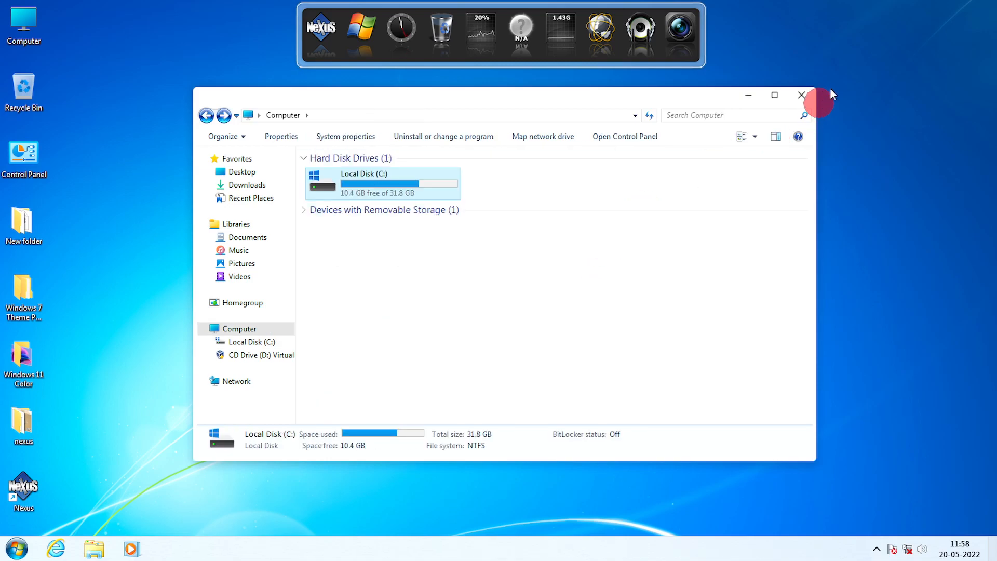
{"action": "left_click", "coordinate": [801, 95]}
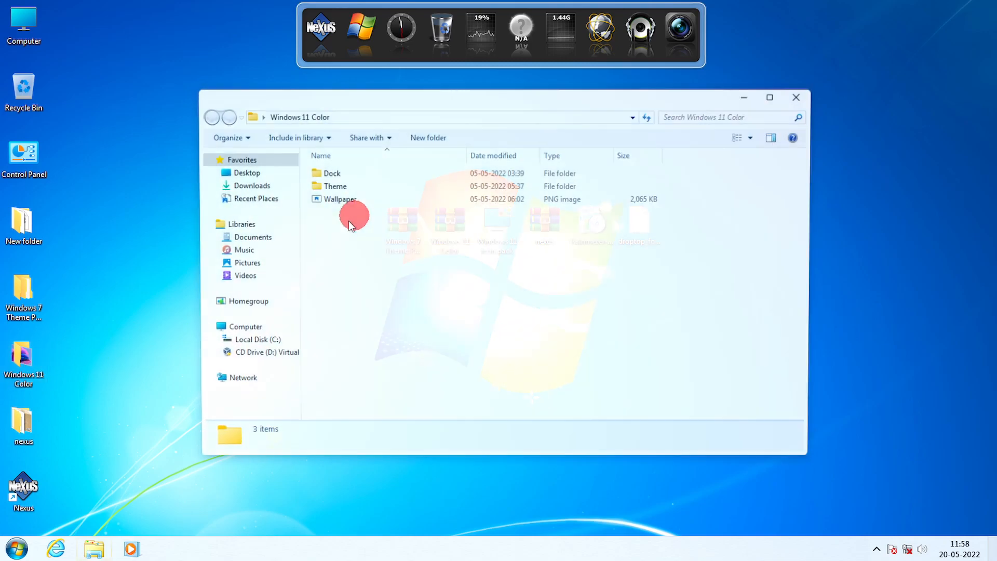
Step: Copy the Indicators image from the Dock folder inside Windows 11 Color and close the window
{"action": "left_click", "coordinate": [352, 176]}
{"action": "double_click", "coordinate": [351, 176]}
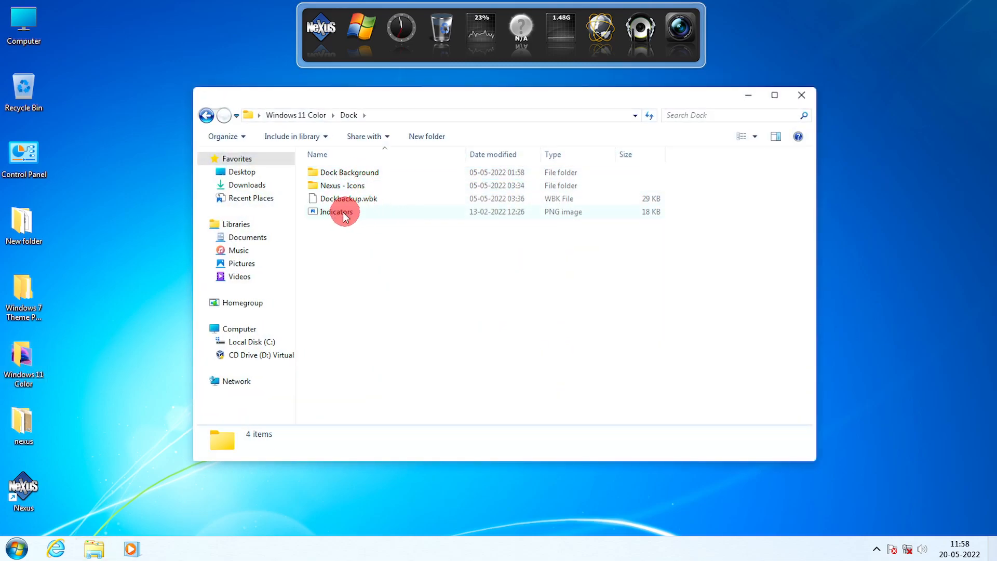
{"action": "right_click", "coordinate": [349, 211]}
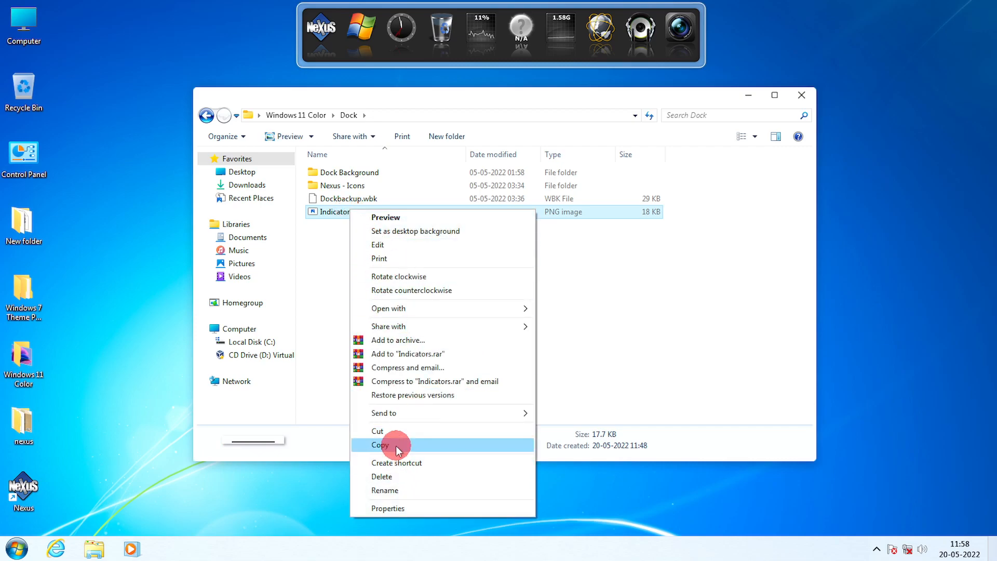
{"action": "left_click", "coordinate": [397, 445]}
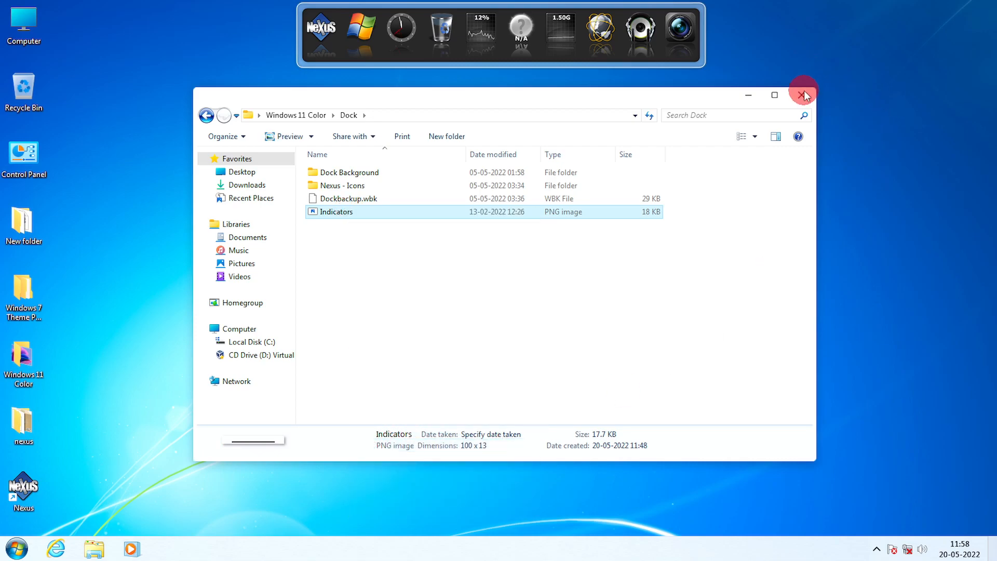
{"action": "left_click", "coordinate": [803, 95]}
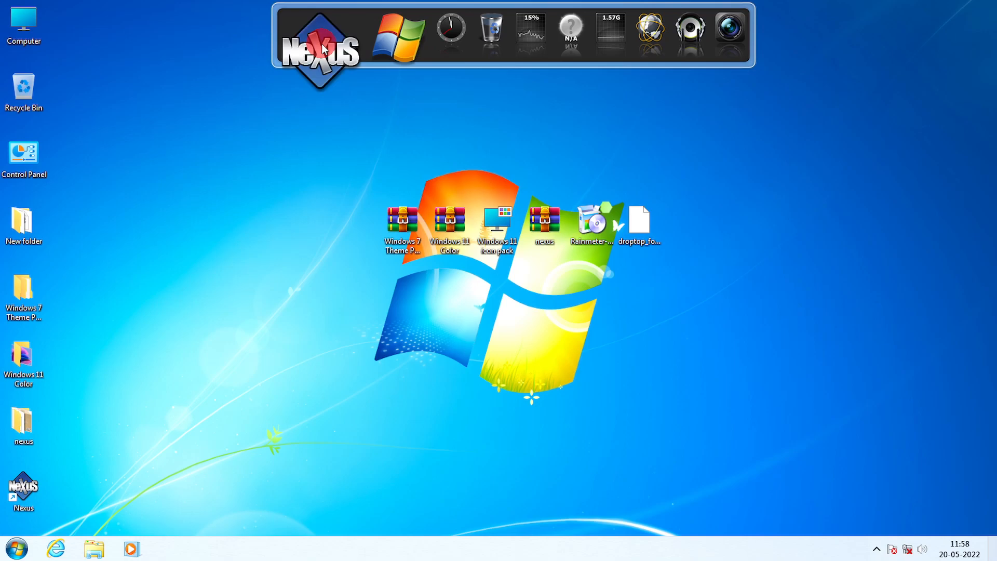
Step: Open the running indicator folder from the Nexus appearance preferences, paste the Indicators image into it and close the folder window
{"action": "left_click", "coordinate": [323, 48]}
{"action": "left_click", "coordinate": [436, 160]}
{"action": "left_click", "coordinate": [327, 403]}
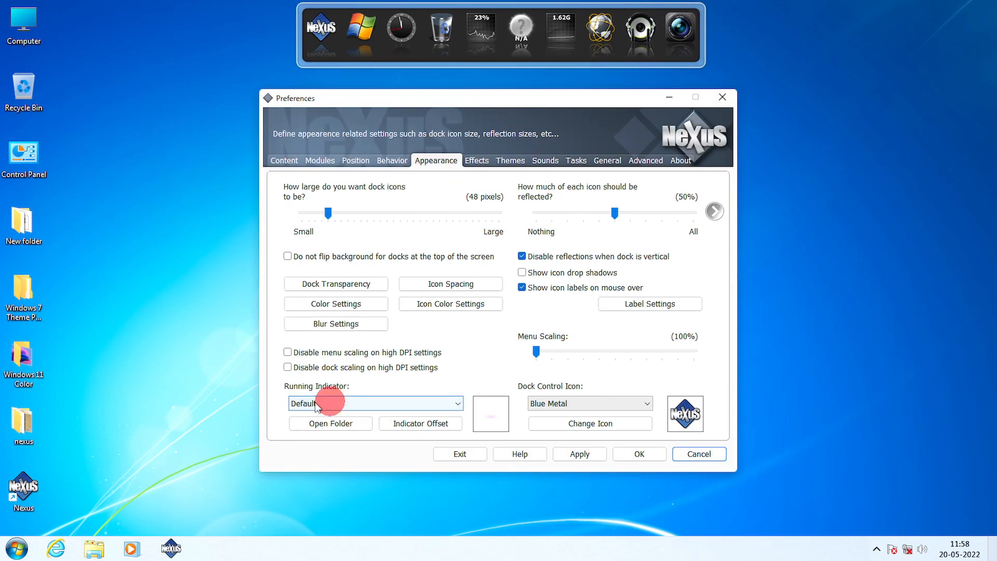
{"action": "left_click", "coordinate": [336, 423]}
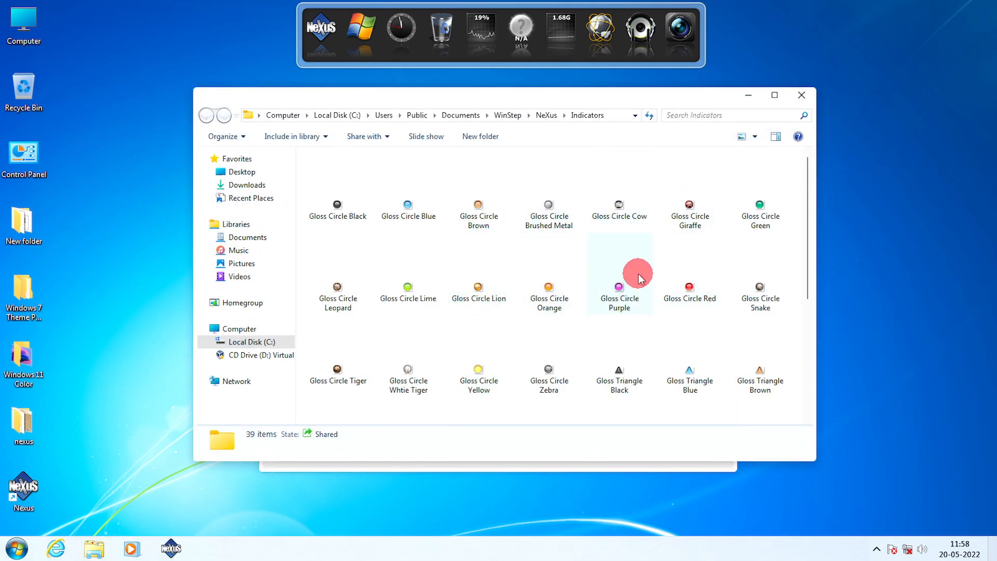
{"action": "scroll", "coordinate": [638, 273], "scroll_direction": "down", "scroll_amount": 5}
{"action": "right_click", "coordinate": [670, 397]}
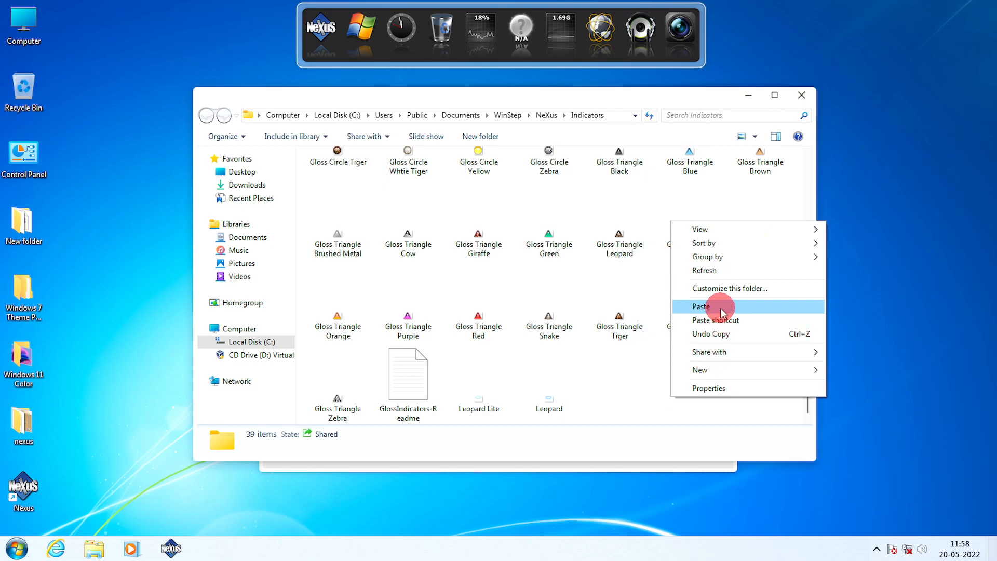
{"action": "left_click", "coordinate": [700, 307]}
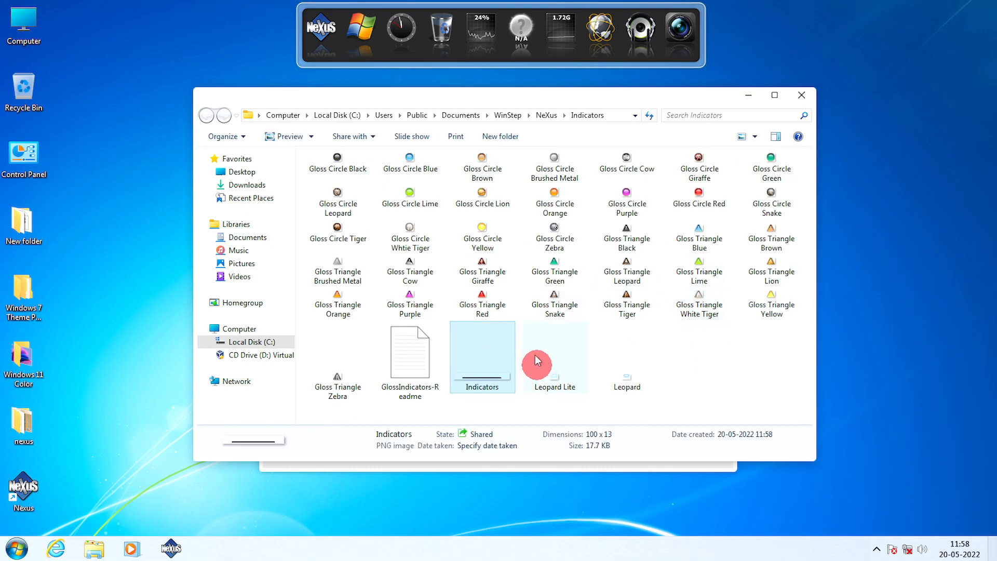
{"action": "left_click", "coordinate": [802, 95]}
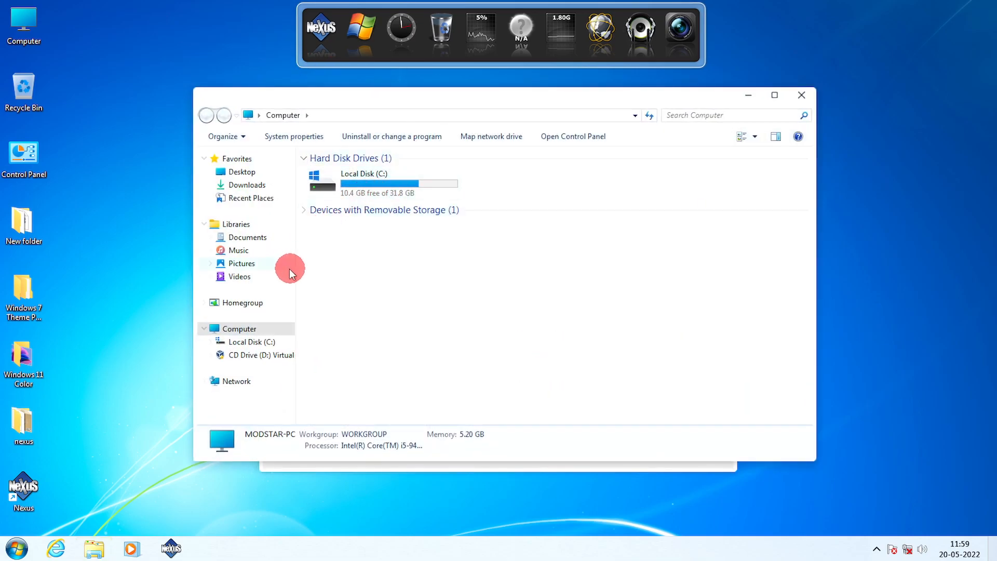
Step: Open the Backgrounds folder inside the NeXuS folder of Winstep in Public Documents
{"action": "left_click", "coordinate": [248, 237]}
{"action": "double_click", "coordinate": [493, 196]}
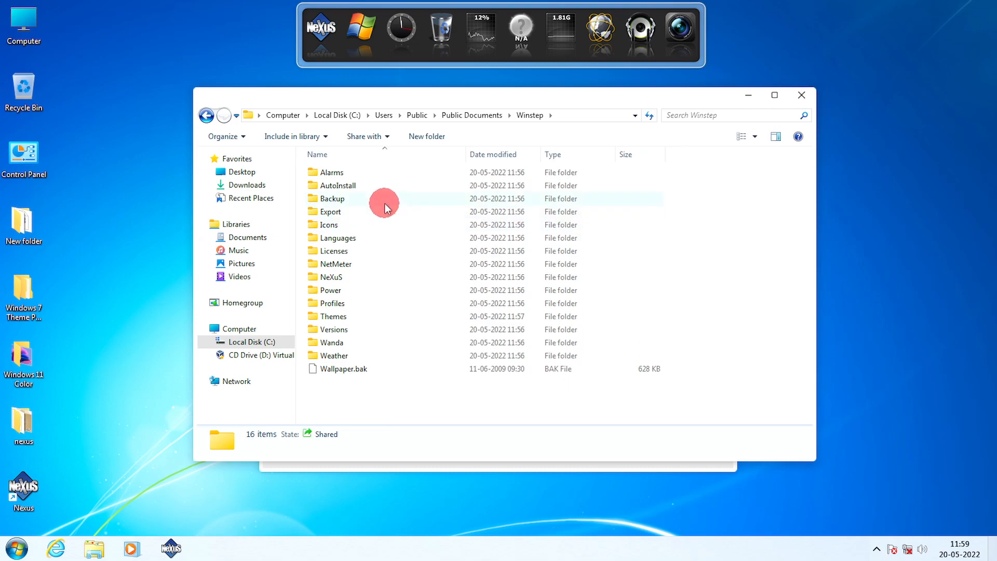
{"action": "double_click", "coordinate": [358, 279]}
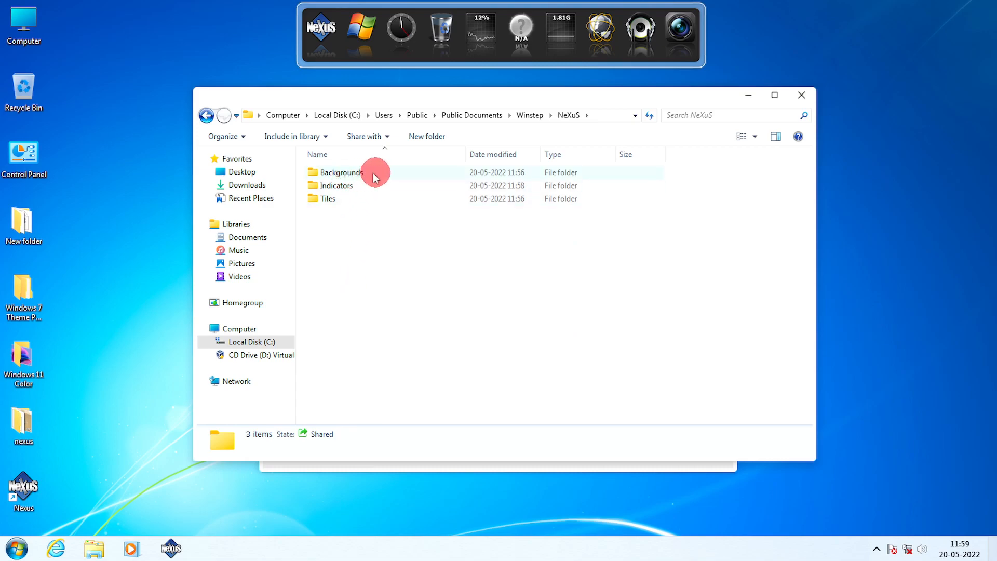
{"action": "double_click", "coordinate": [353, 173]}
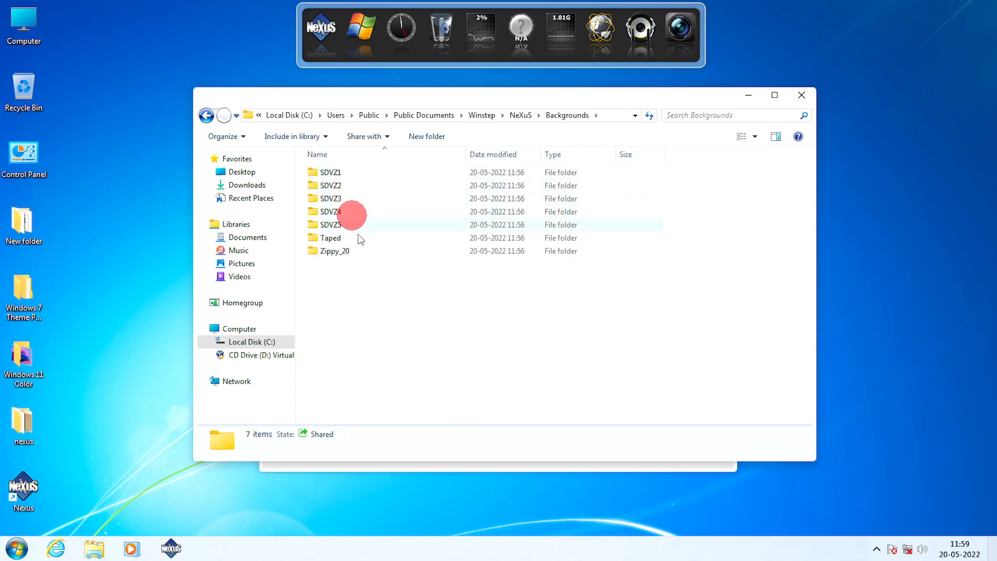
Step: Copy the Dock Background folder from the Dock folder inside Windows 11 Color and close that window
{"action": "double_click", "coordinate": [37, 348]}
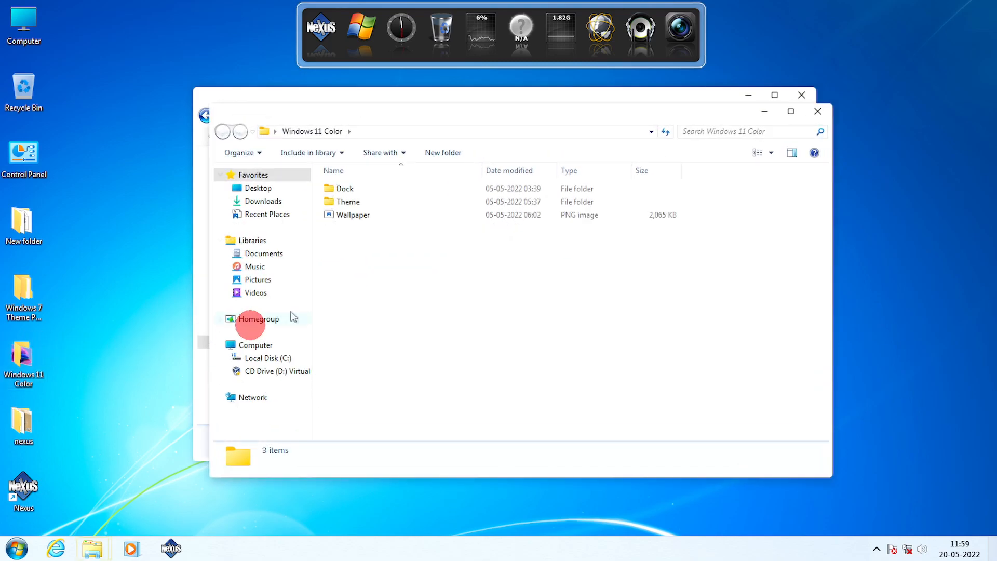
{"action": "double_click", "coordinate": [358, 189]}
{"action": "left_click", "coordinate": [374, 190]}
{"action": "right_click", "coordinate": [375, 190]}
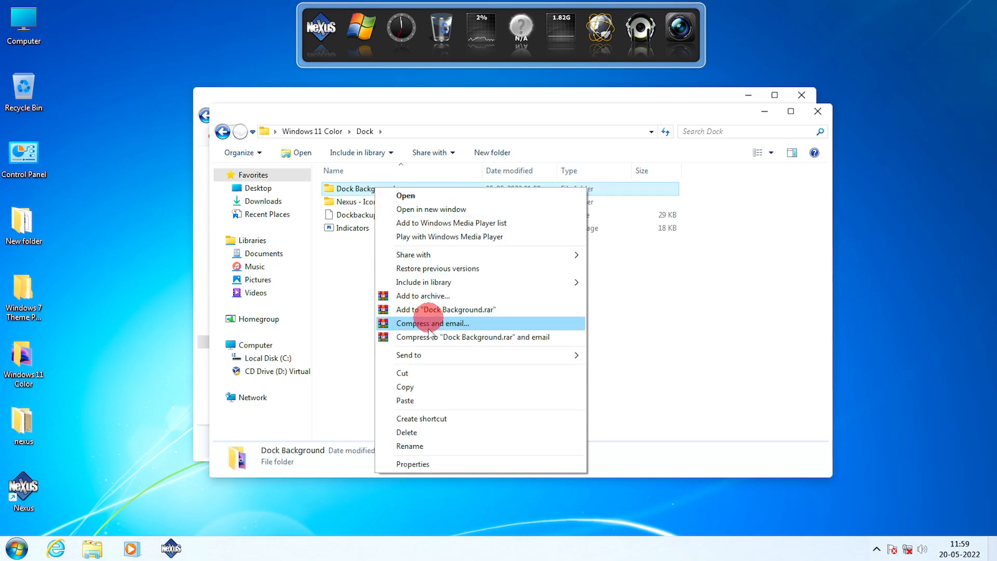
{"action": "left_click", "coordinate": [357, 388]}
{"action": "left_click", "coordinate": [836, 151]}
{"action": "left_click", "coordinate": [818, 112]}
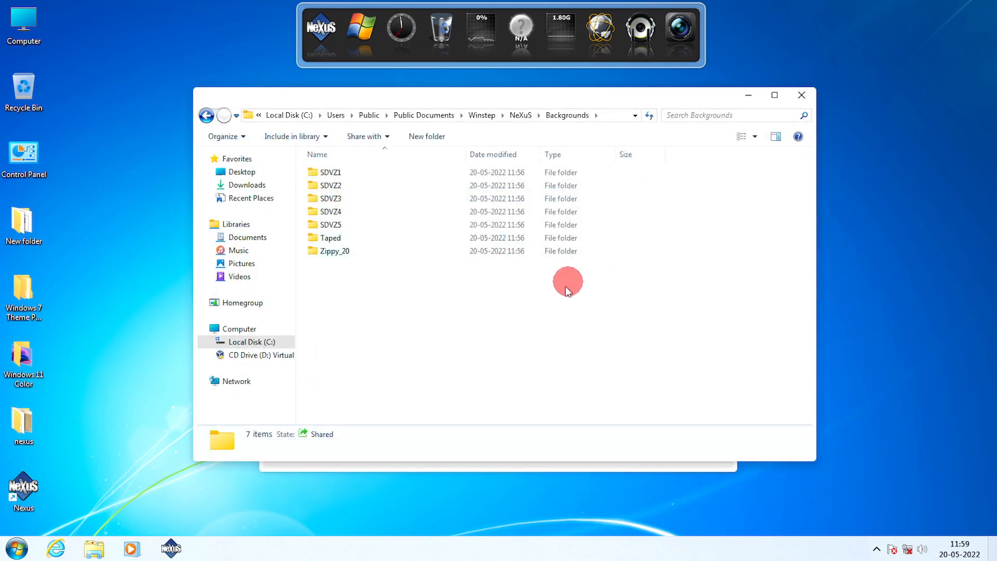
Step: Paste the Dock Background folder into the NeXuS Backgrounds folder and close the window
{"action": "right_click", "coordinate": [546, 312]}
{"action": "left_click", "coordinate": [580, 403]}
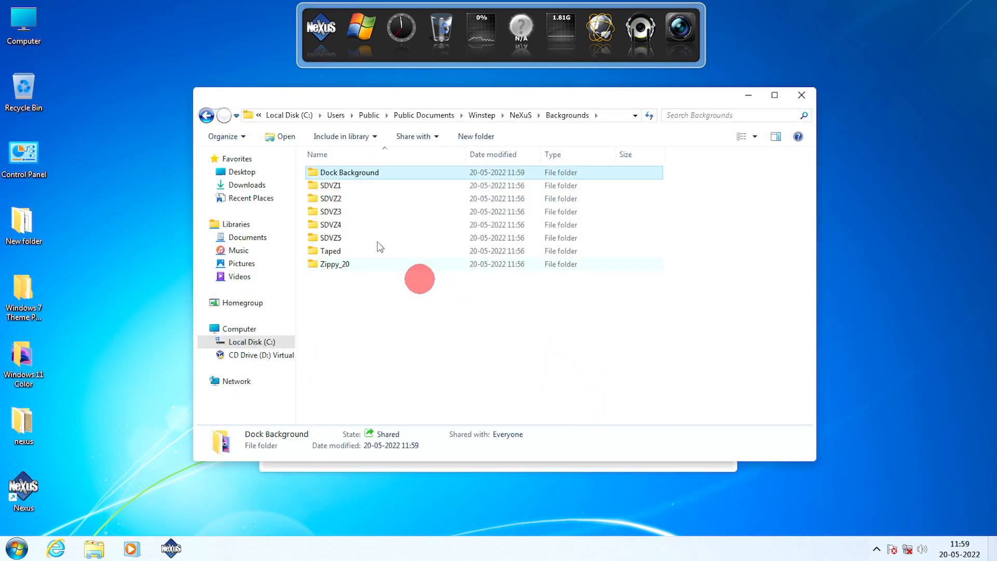
{"action": "left_click", "coordinate": [801, 96]}
Step: Restore the Nexus configuration from Dockbackup.wbk in the Dock folder of Windows 11 Color on the desktop and apply the settings
{"action": "left_click", "coordinate": [643, 161]}
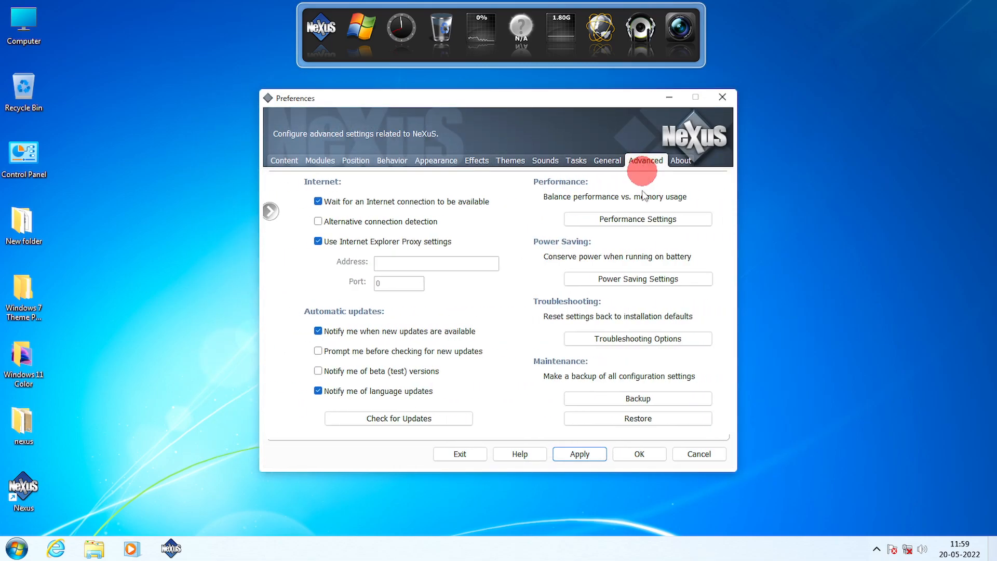
{"action": "left_click", "coordinate": [542, 416]}
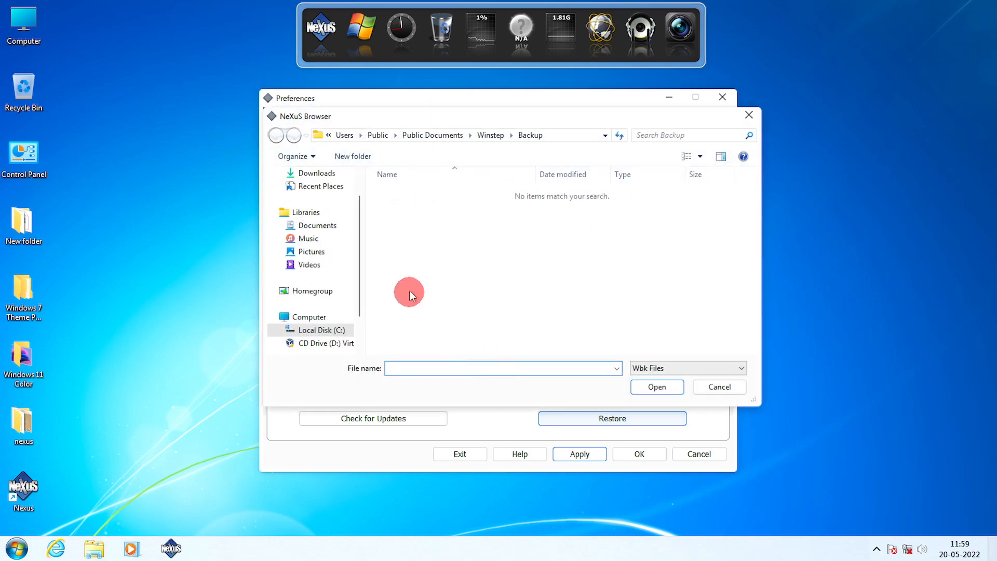
{"action": "left_click", "coordinate": [322, 317]}
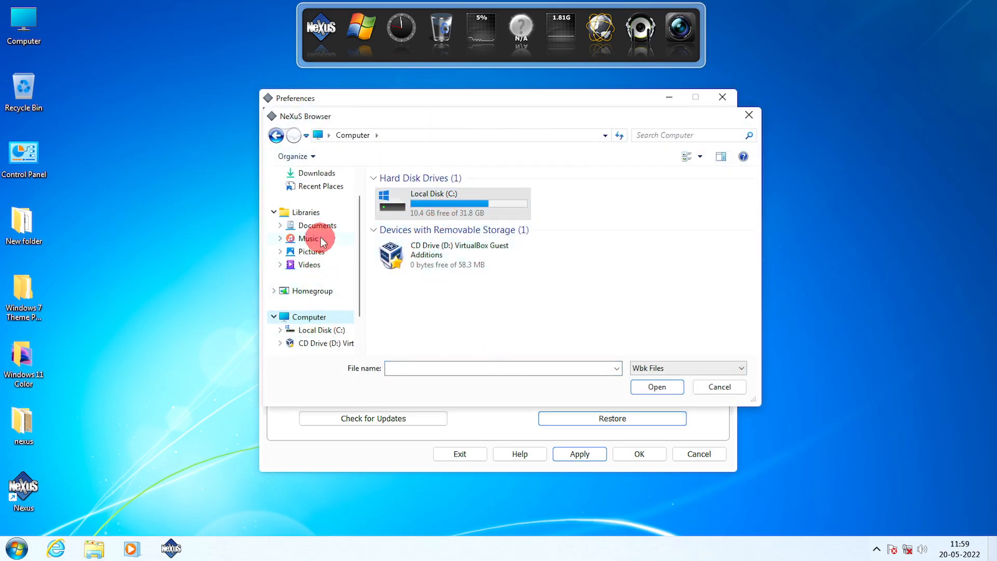
{"action": "scroll", "coordinate": [322, 213], "scroll_direction": "up", "scroll_amount": 2}
{"action": "left_click", "coordinate": [309, 191]}
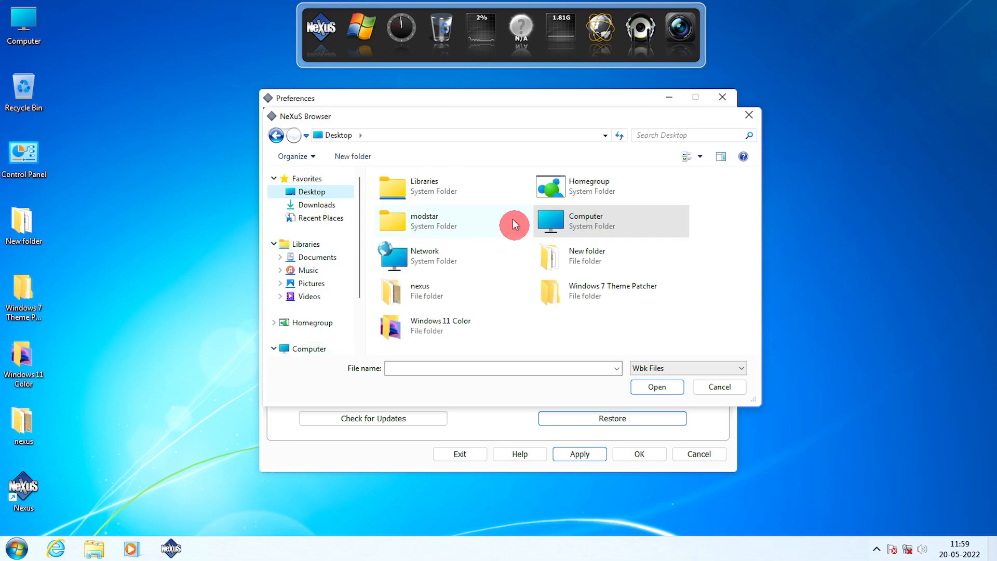
{"action": "scroll", "coordinate": [580, 293], "scroll_direction": "down", "scroll_amount": 3}
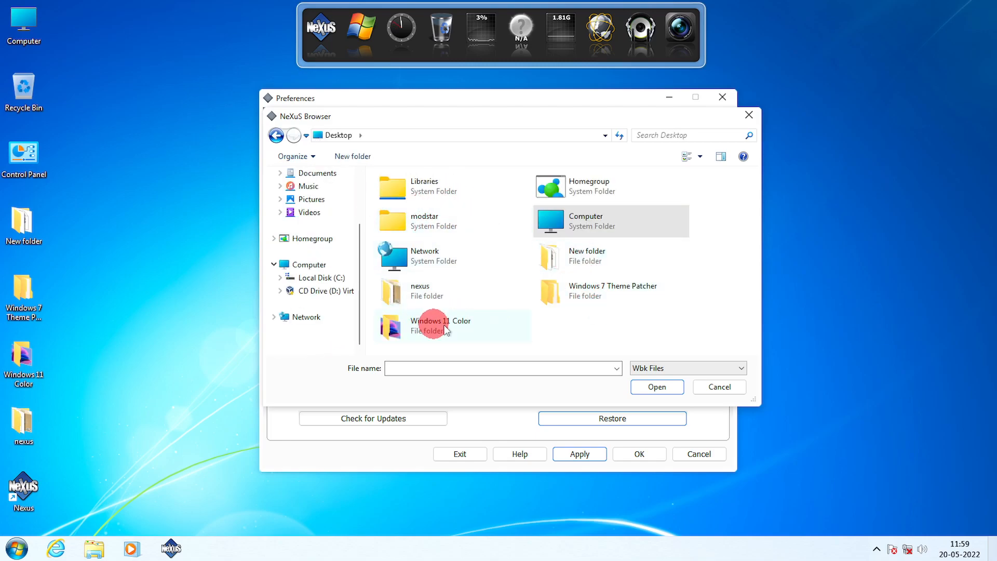
{"action": "double_click", "coordinate": [436, 328]}
{"action": "double_click", "coordinate": [450, 192]}
{"action": "left_click", "coordinate": [419, 218]}
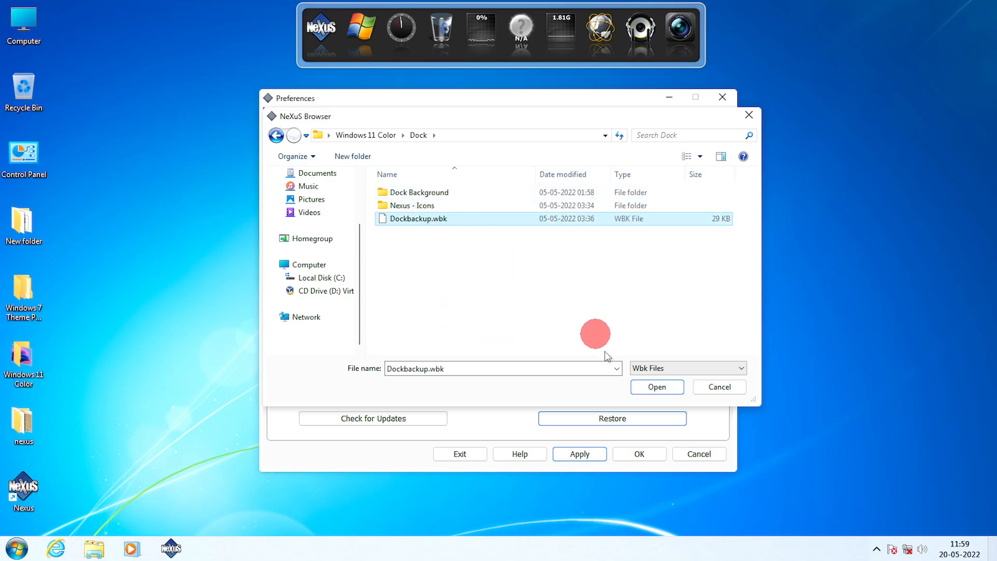
{"action": "left_click", "coordinate": [656, 387]}
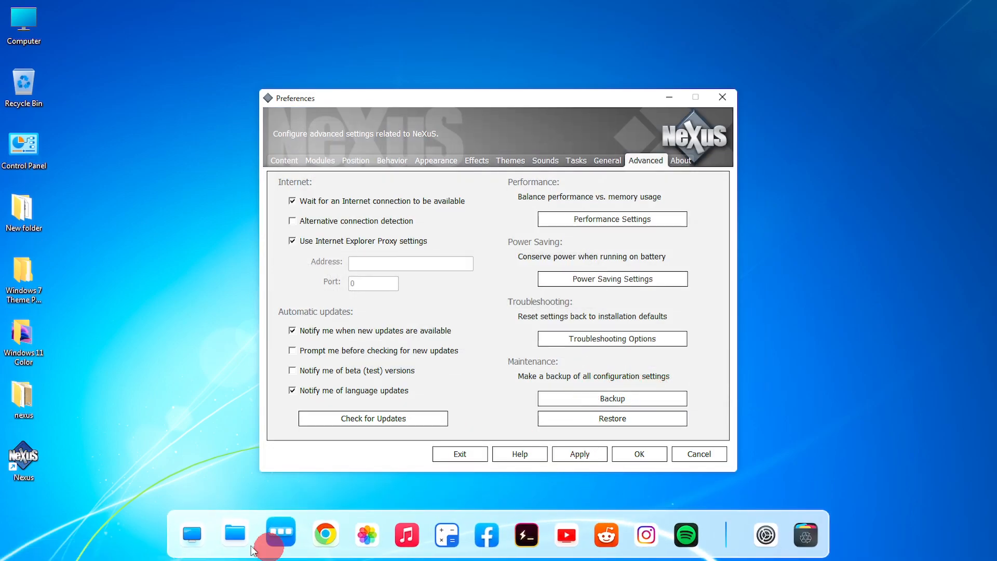
{"action": "left_click", "coordinate": [579, 454]}
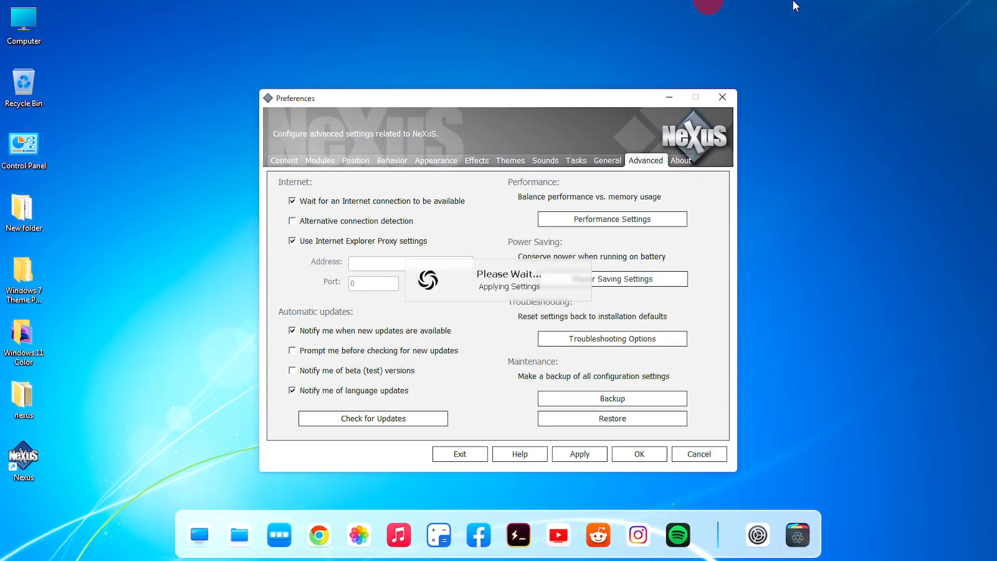
Step: Set the dock icon size to 40 pixels, apply it and close the Nexus preferences
{"action": "left_click", "coordinate": [434, 162]}
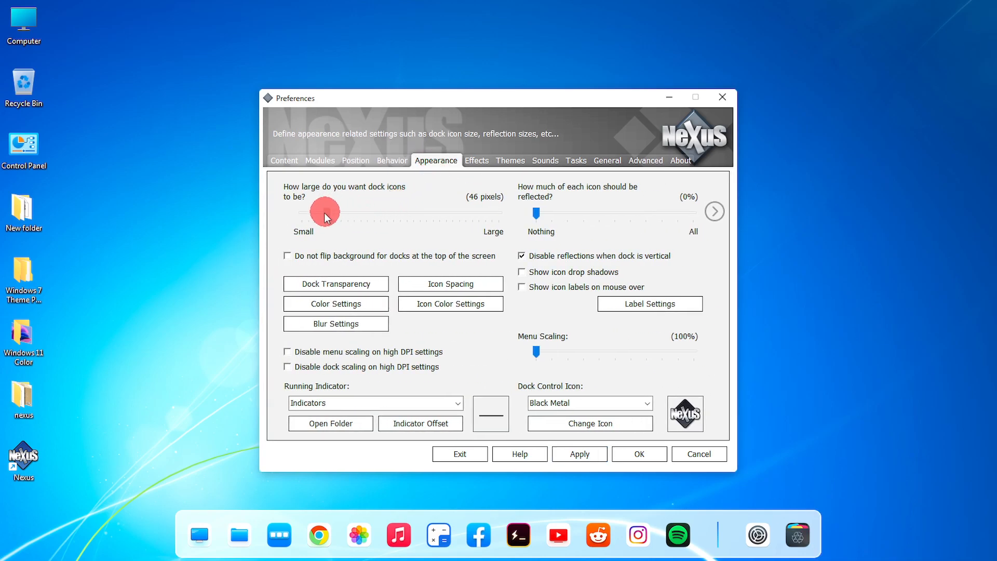
{"action": "left_click_drag", "start_coordinate": [322, 214], "coordinate": [326, 217]}
{"action": "left_click", "coordinate": [588, 464]}
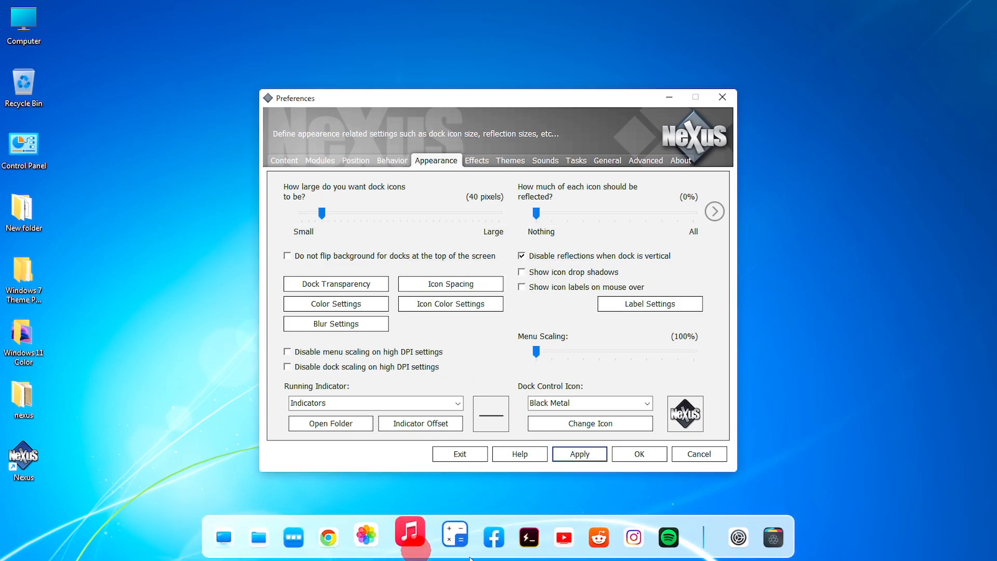
{"action": "left_click", "coordinate": [623, 453]}
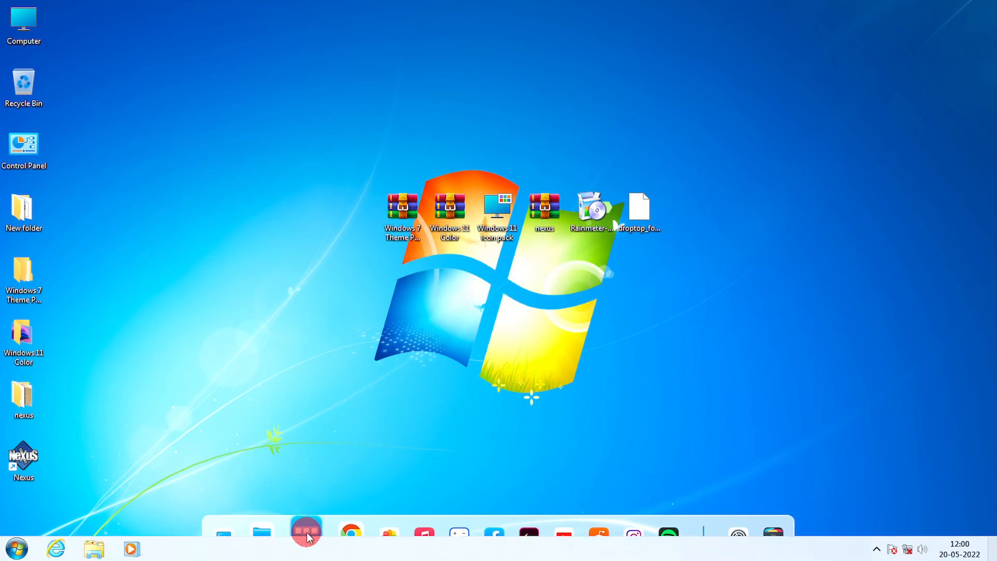
Step: Set the taskbar location on screen to Top in the taskbar properties and apply it
{"action": "right_click", "coordinate": [294, 549]}
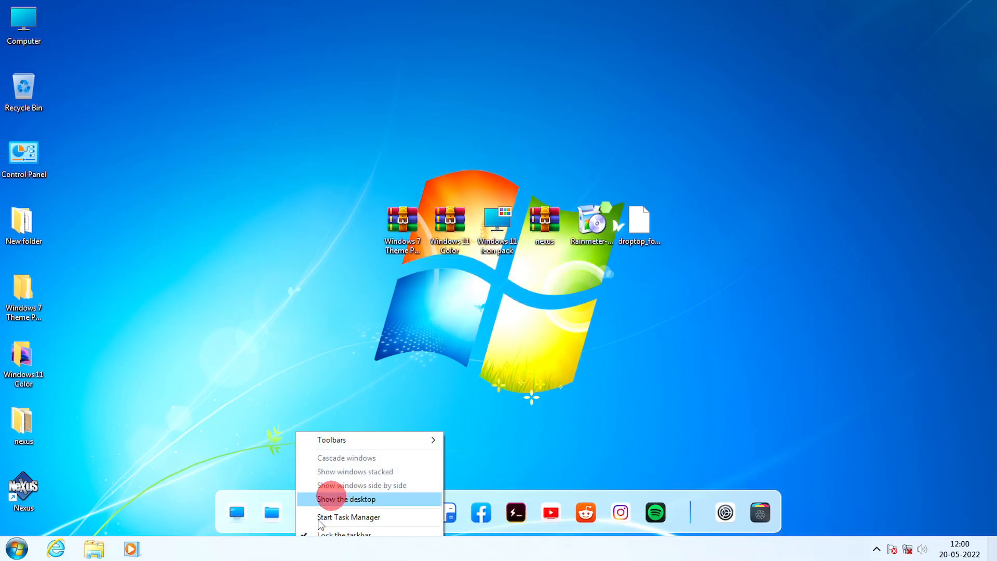
{"action": "left_click", "coordinate": [312, 548]}
{"action": "left_click", "coordinate": [198, 359]}
{"action": "left_click", "coordinate": [149, 383]}
{"action": "left_click", "coordinate": [224, 518]}
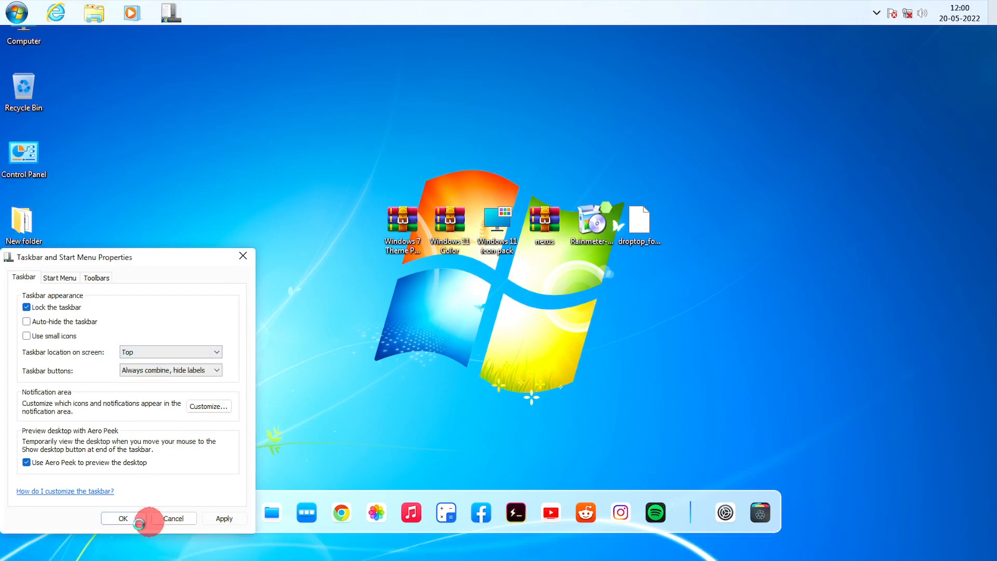
{"action": "left_click", "coordinate": [114, 519]}
Step: Reopen the taskbar properties, enable small icons and apply the change
{"action": "right_click", "coordinate": [242, 11]}
{"action": "left_click", "coordinate": [305, 127]}
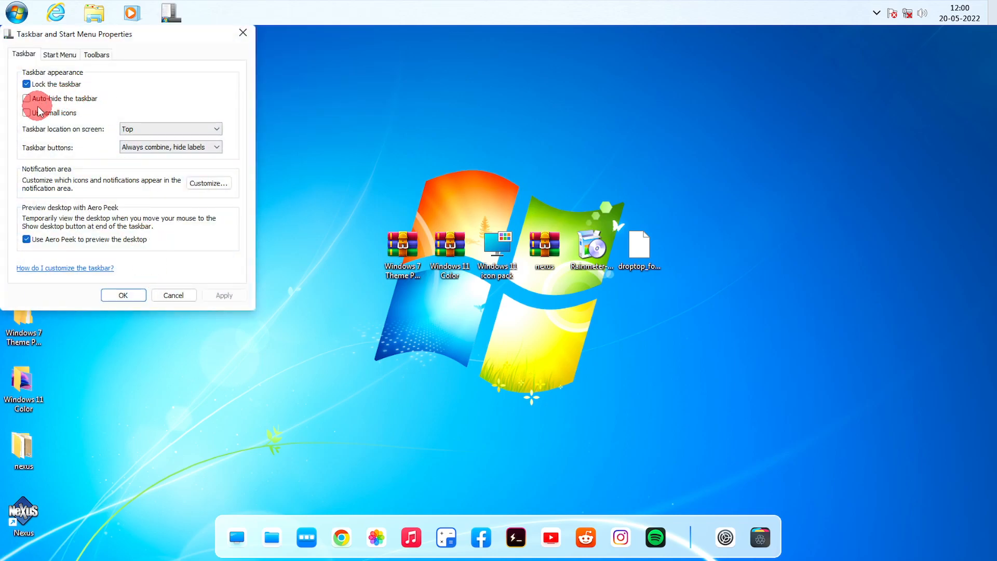
{"action": "left_click", "coordinate": [26, 113]}
{"action": "left_click", "coordinate": [224, 295]}
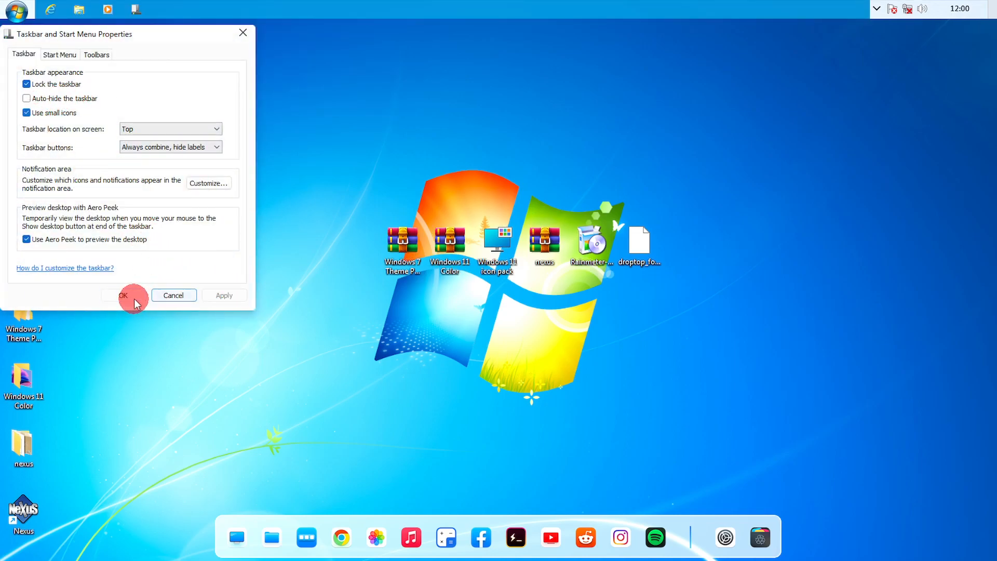
{"action": "left_click", "coordinate": [123, 295]}
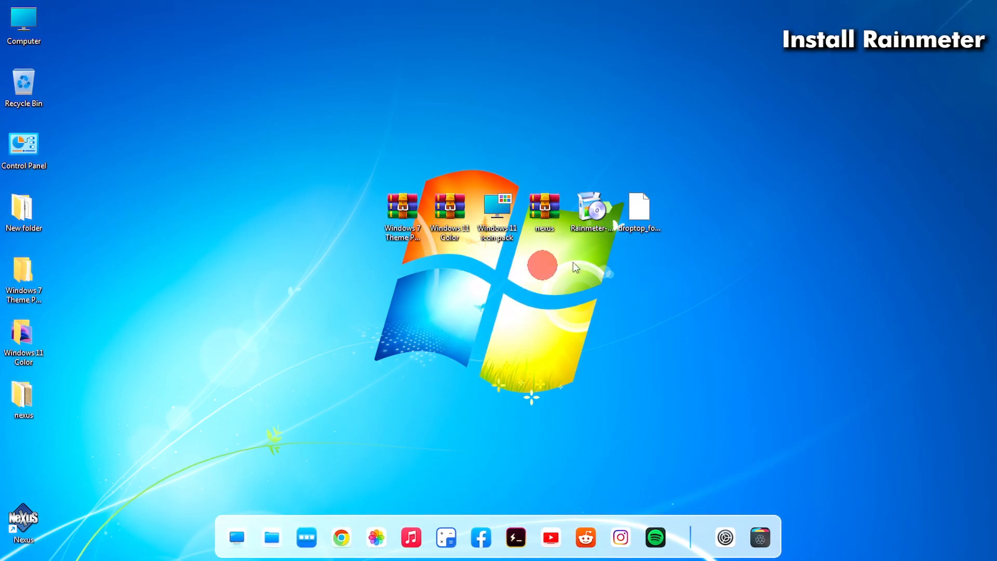
Step: Install the 64-bit version of Rainmeter in English to C:\Program Files\Rainmeter with launch on startup enabled, and finish the setup
{"action": "double_click", "coordinate": [590, 208]}
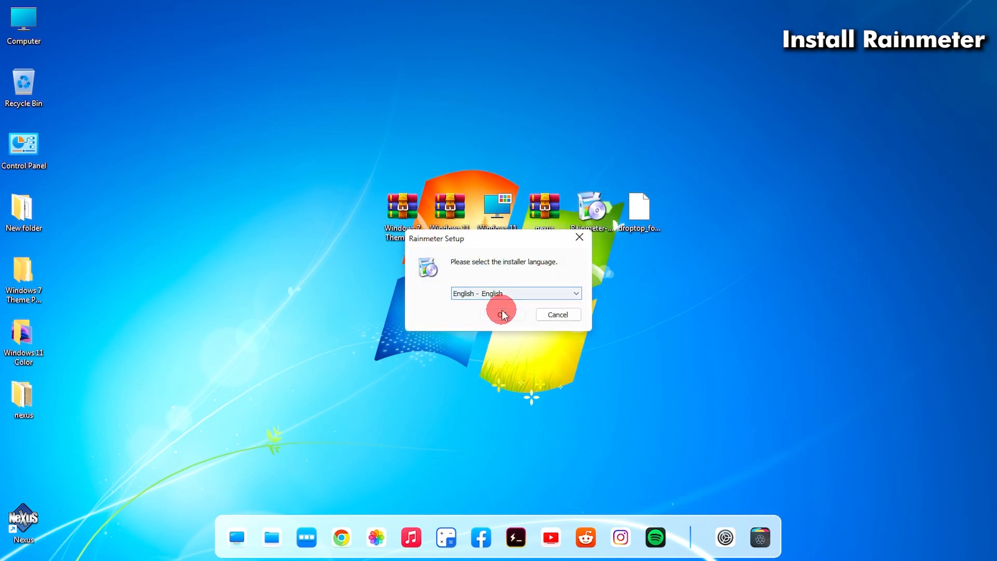
{"action": "left_click", "coordinate": [501, 313]}
{"action": "left_click", "coordinate": [565, 387]}
{"action": "left_click", "coordinate": [565, 386]}
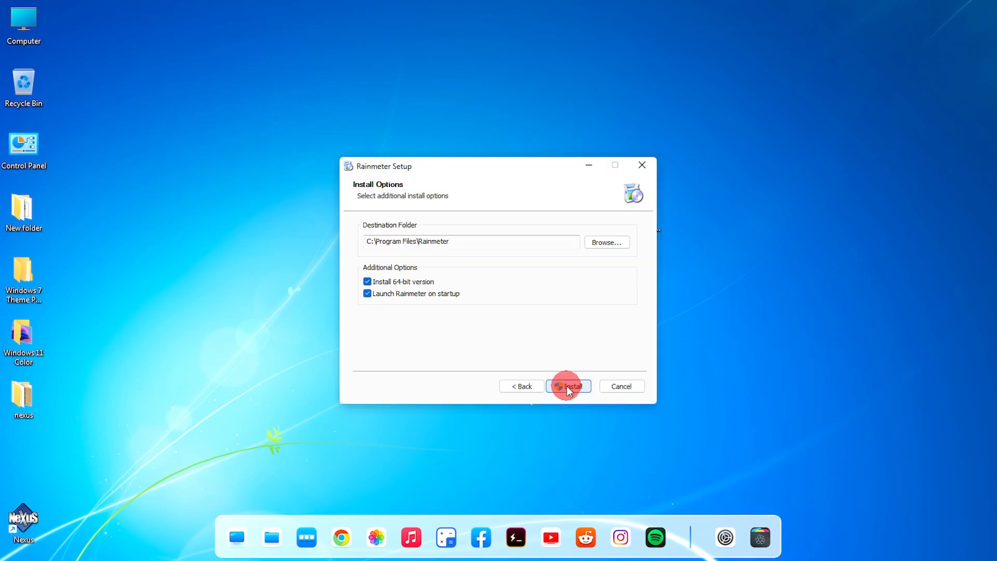
{"action": "left_click", "coordinate": [566, 300]}
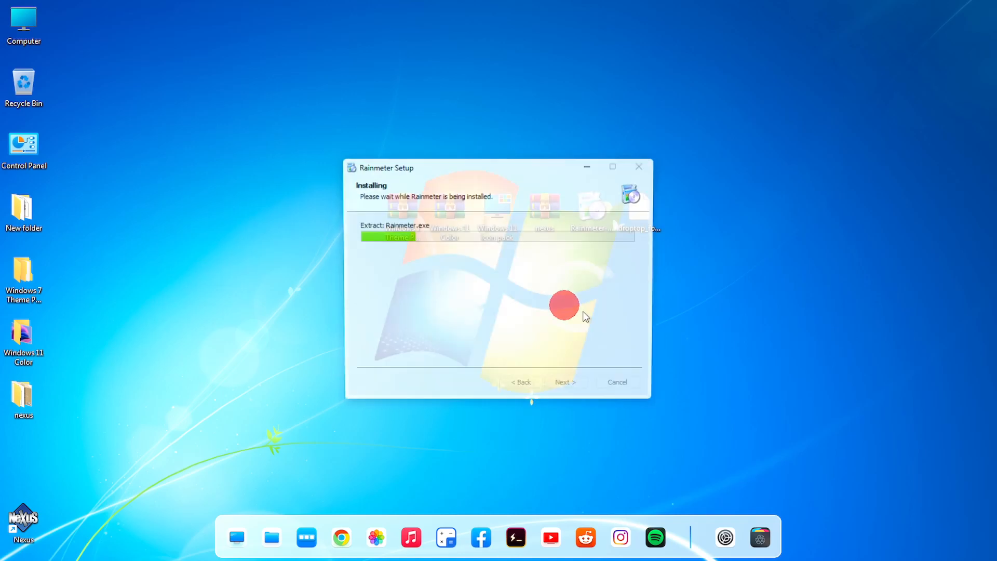
{"action": "left_click", "coordinate": [573, 385]}
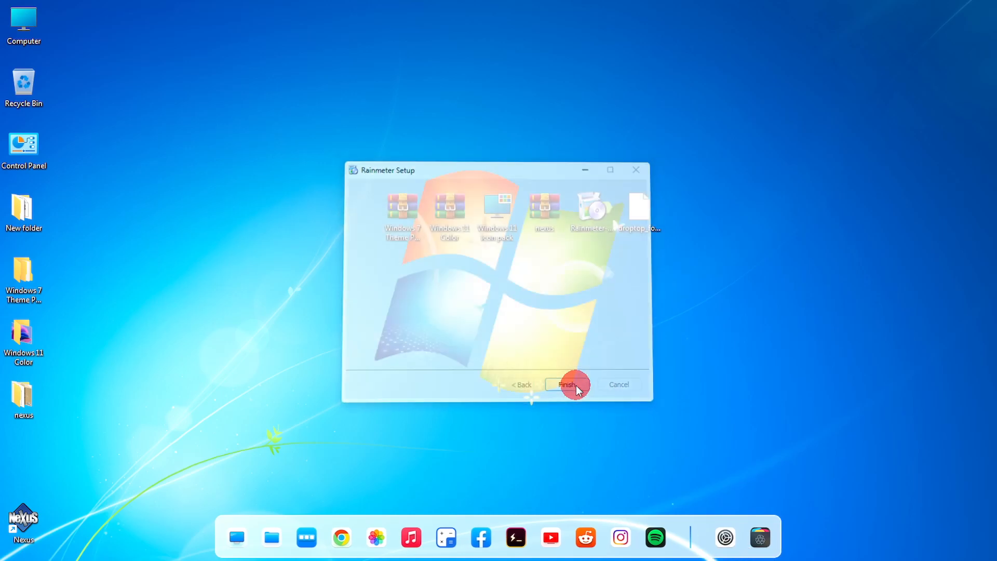
Step: Unload the illustro Welcome, Disks, System and Clock skins from the desktop
{"action": "right_click", "coordinate": [643, 318]}
{"action": "left_click", "coordinate": [688, 458]}
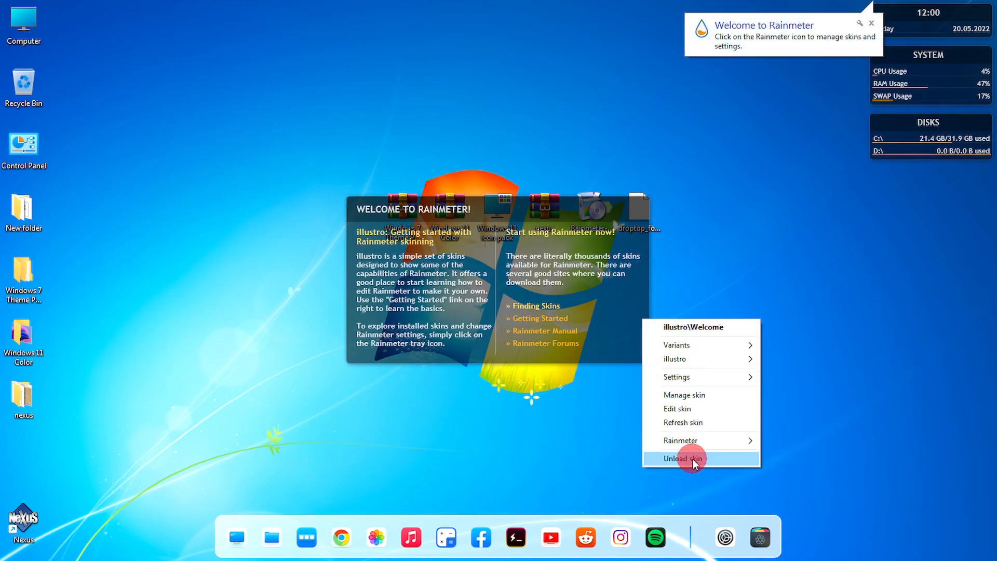
{"action": "right_click", "coordinate": [917, 134]}
{"action": "left_click", "coordinate": [950, 273]}
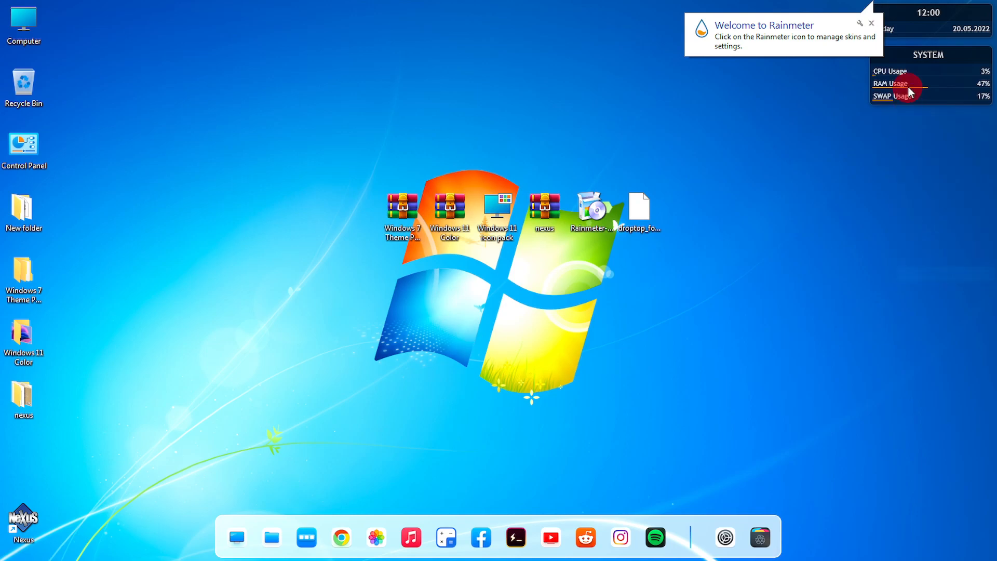
{"action": "right_click", "coordinate": [910, 85]}
{"action": "left_click", "coordinate": [937, 220]}
{"action": "right_click", "coordinate": [891, 5]}
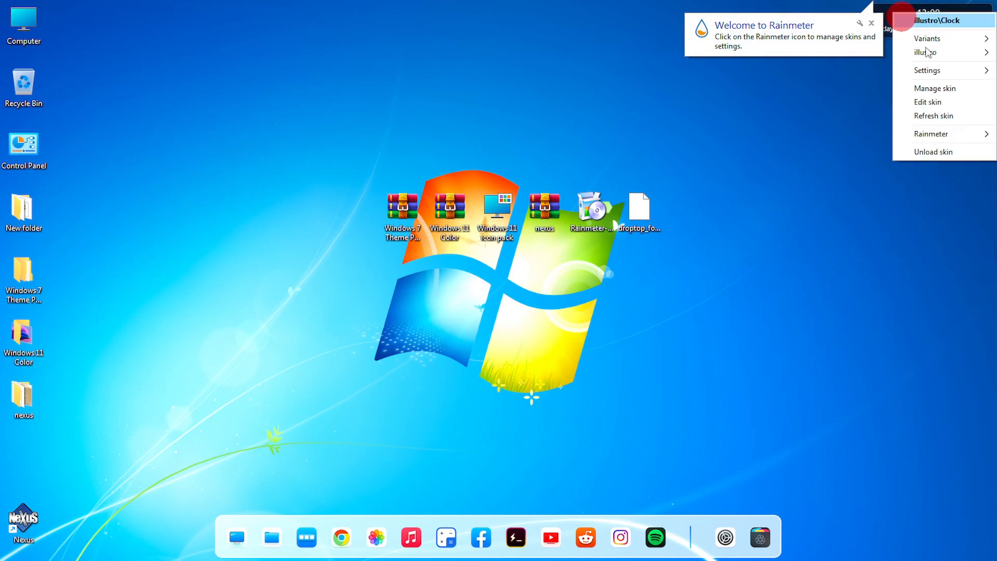
{"action": "left_click", "coordinate": [950, 148]}
Step: Install the Droptop skin from the droptop_four package with its included components, and dismiss the Rainmeter welcome notification
{"action": "double_click", "coordinate": [642, 220]}
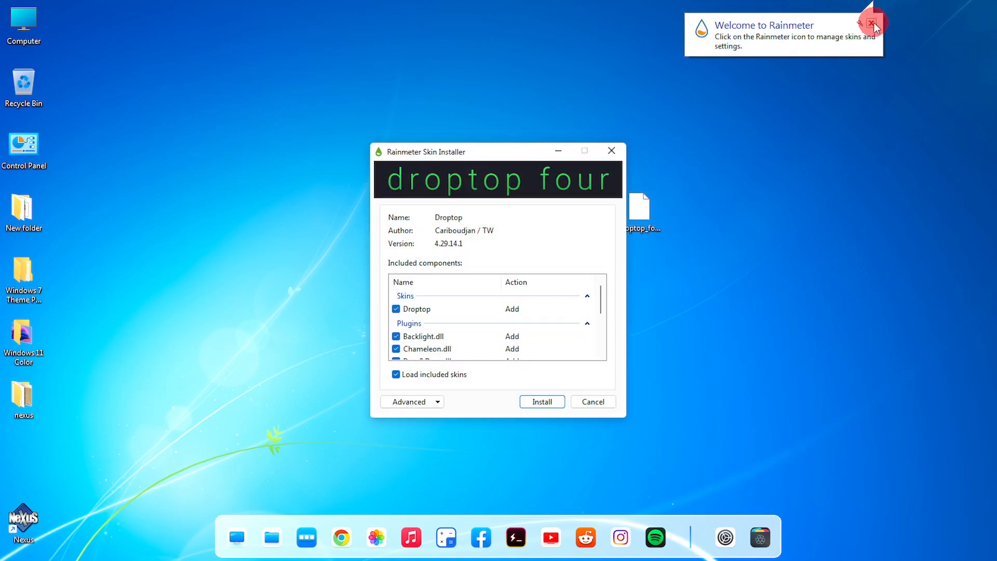
{"action": "left_click", "coordinate": [872, 23]}
{"action": "scroll", "coordinate": [505, 312], "scroll_direction": "down", "scroll_amount": 5}
{"action": "left_click", "coordinate": [553, 401]}
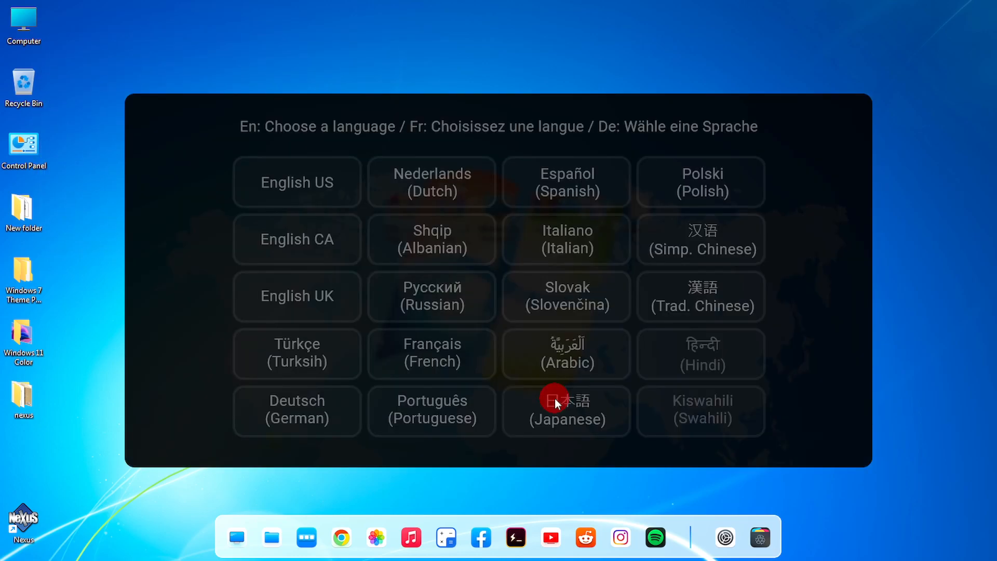
Step: In the Droptop setup, choose English US, Always show Droptop, and Winamp as the preferred media player
{"action": "left_click", "coordinate": [332, 184]}
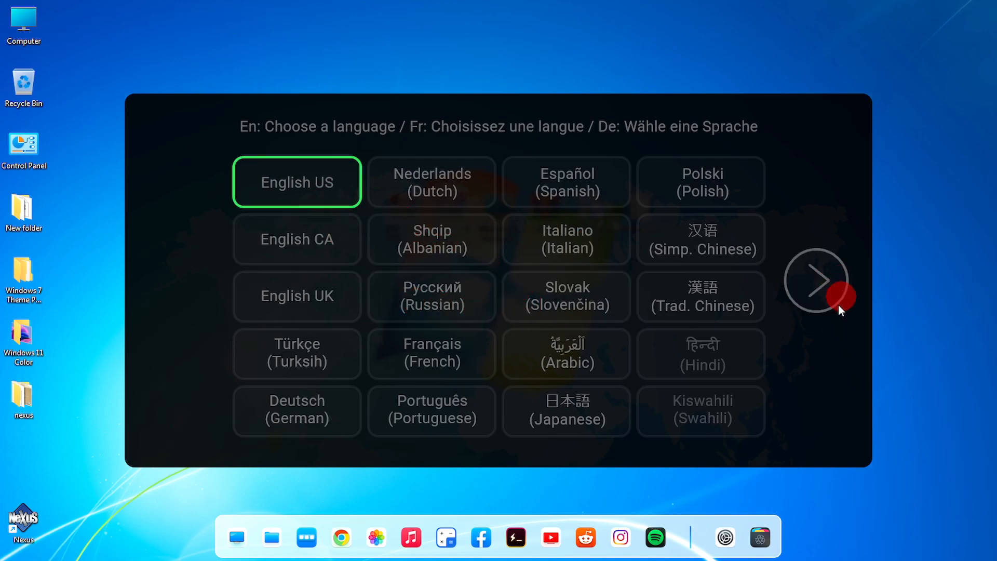
{"action": "left_click", "coordinate": [803, 288]}
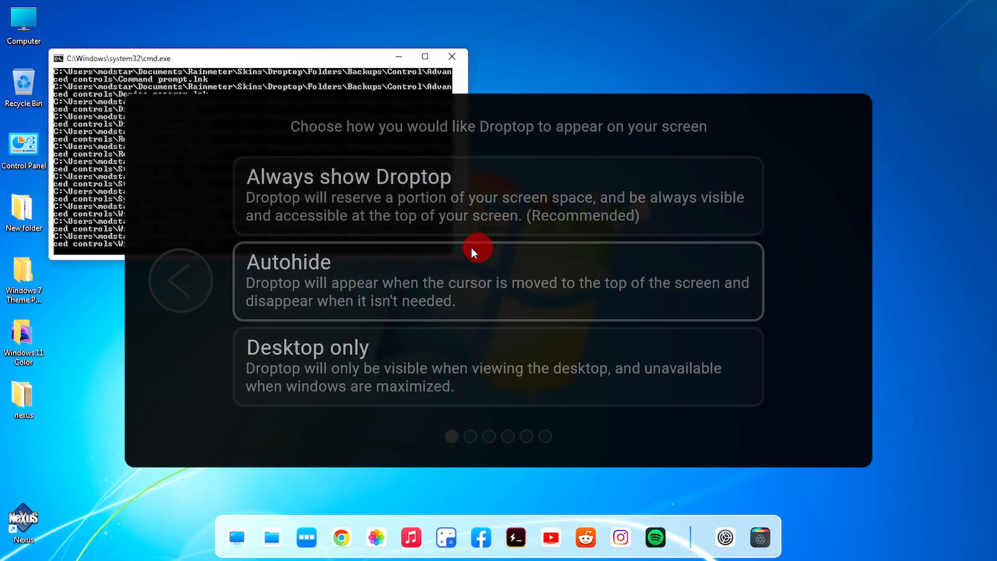
{"action": "left_click", "coordinate": [468, 198]}
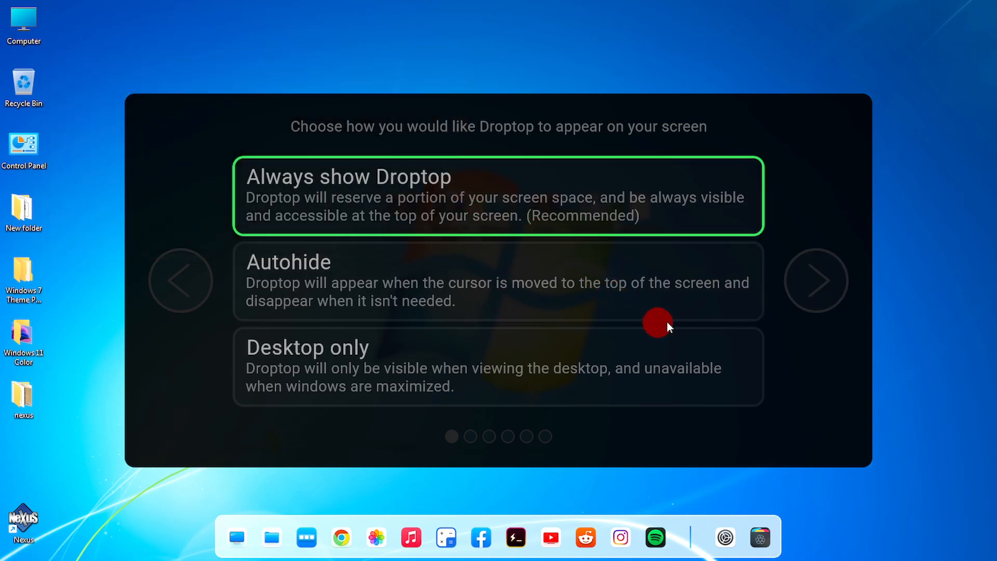
{"action": "left_click", "coordinate": [829, 282]}
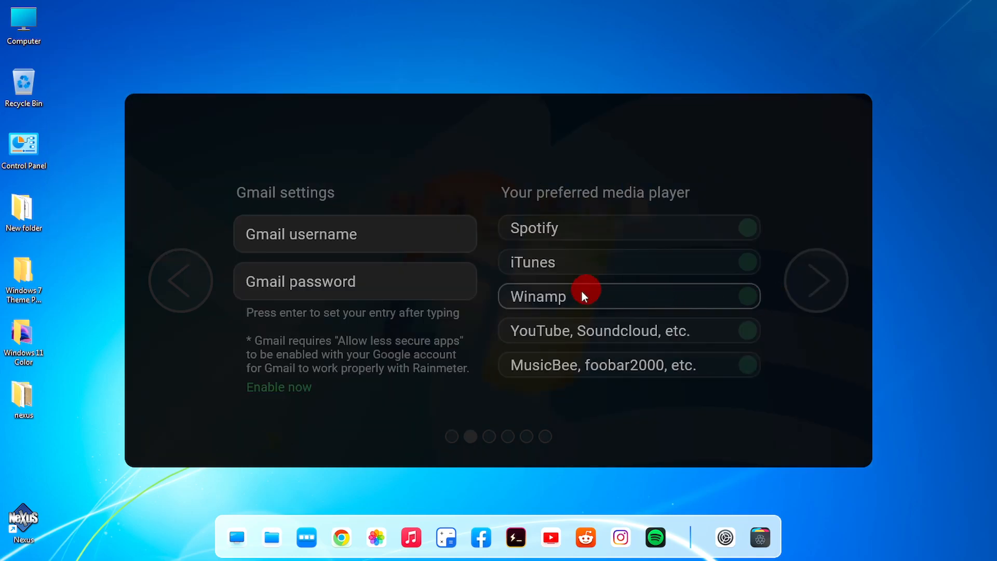
{"action": "left_click", "coordinate": [560, 294]}
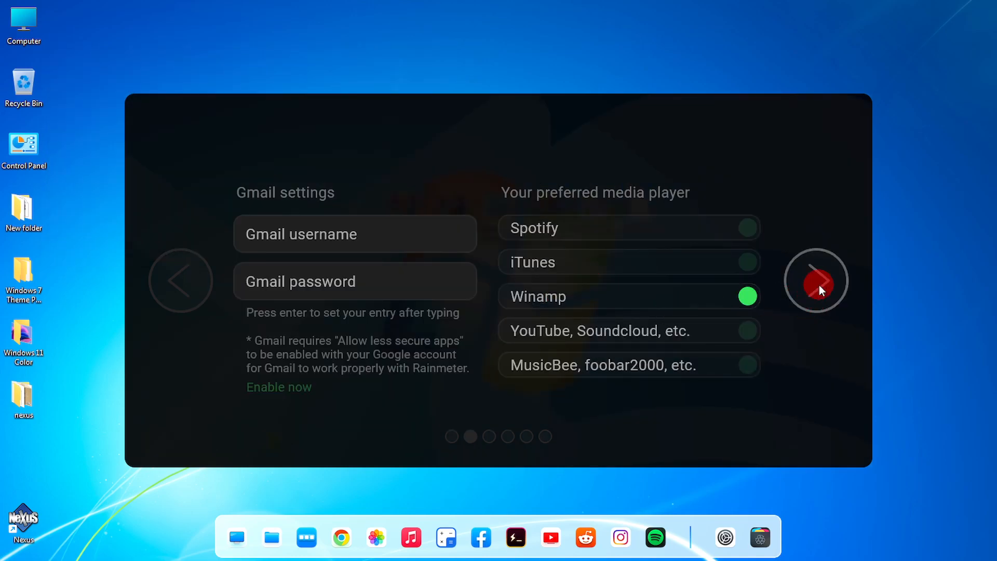
{"action": "left_click", "coordinate": [818, 285]}
Step: Select the Windows logo as home button, the Small dropdown bar size and the Default color option
{"action": "left_click", "coordinate": [300, 223]}
{"action": "left_click", "coordinate": [581, 245]}
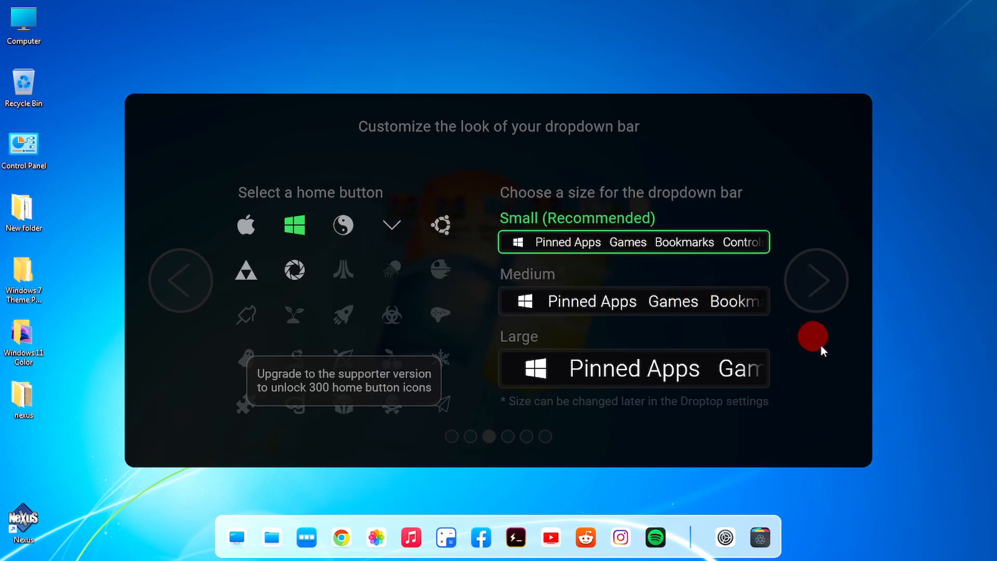
{"action": "left_click", "coordinate": [828, 293]}
{"action": "left_click", "coordinate": [470, 242]}
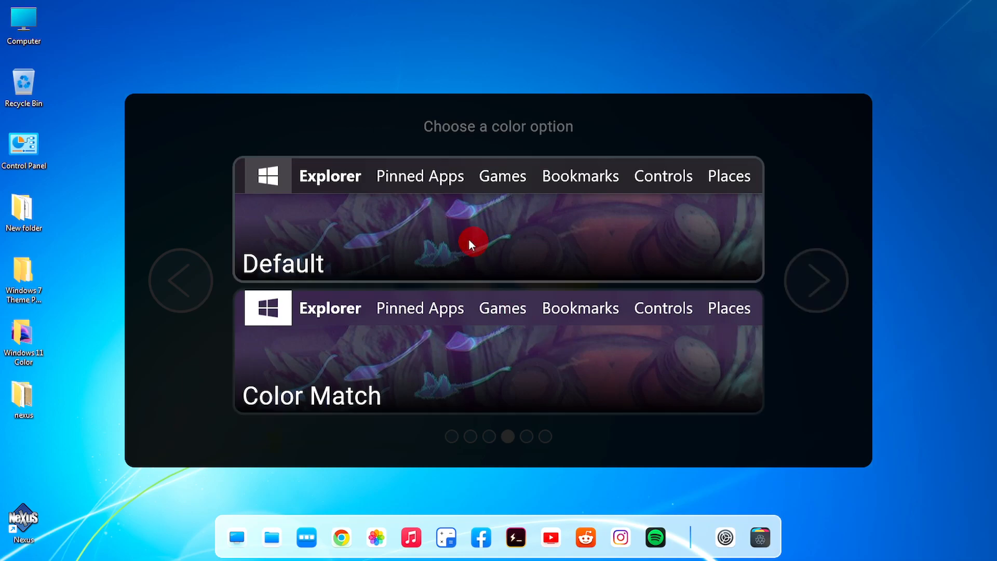
{"action": "left_click", "coordinate": [506, 230]}
{"action": "left_click", "coordinate": [836, 300]}
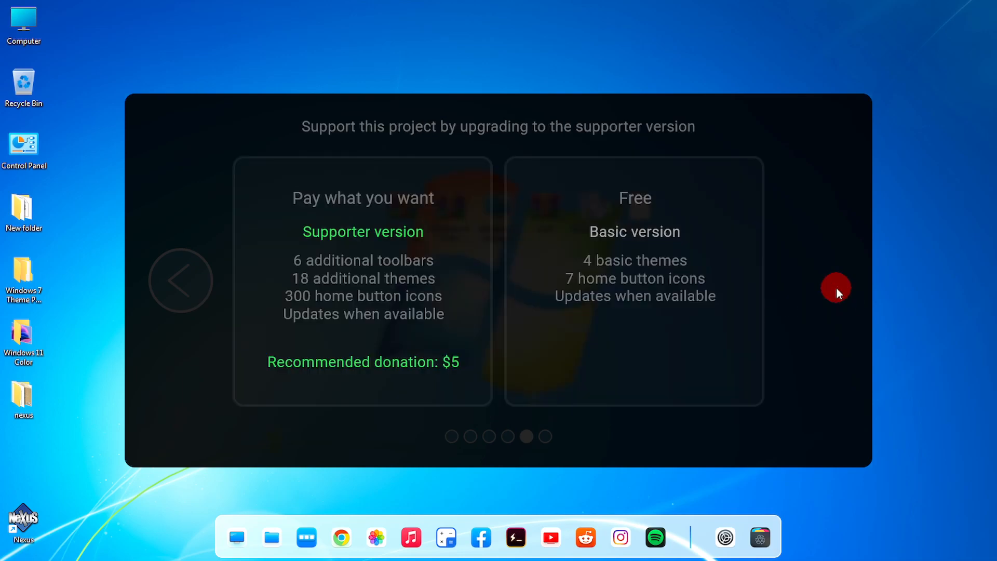
Step: Choose the Free Basic version and finish the Droptop setup
{"action": "left_click", "coordinate": [749, 288]}
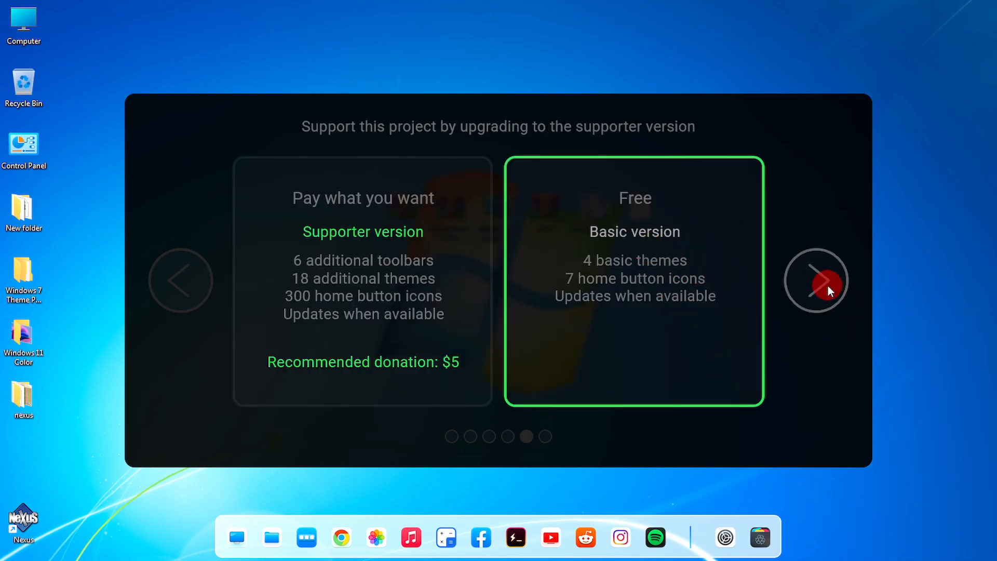
{"action": "left_click", "coordinate": [827, 286]}
{"action": "left_click", "coordinate": [560, 379]}
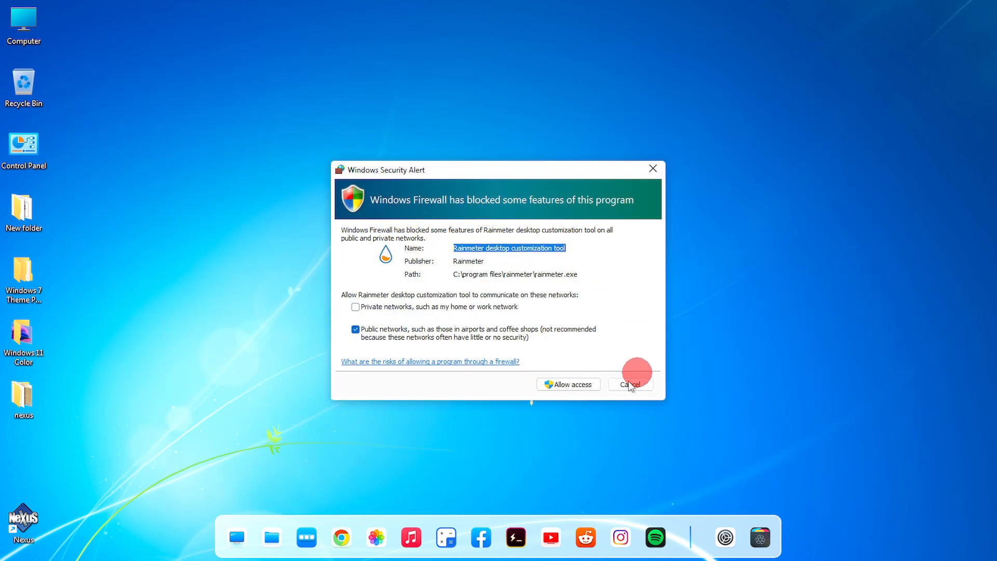
Step: Allow Rainmeter through Windows Firewall on public networks and skip the Droptop tutorial
{"action": "left_click", "coordinate": [576, 384]}
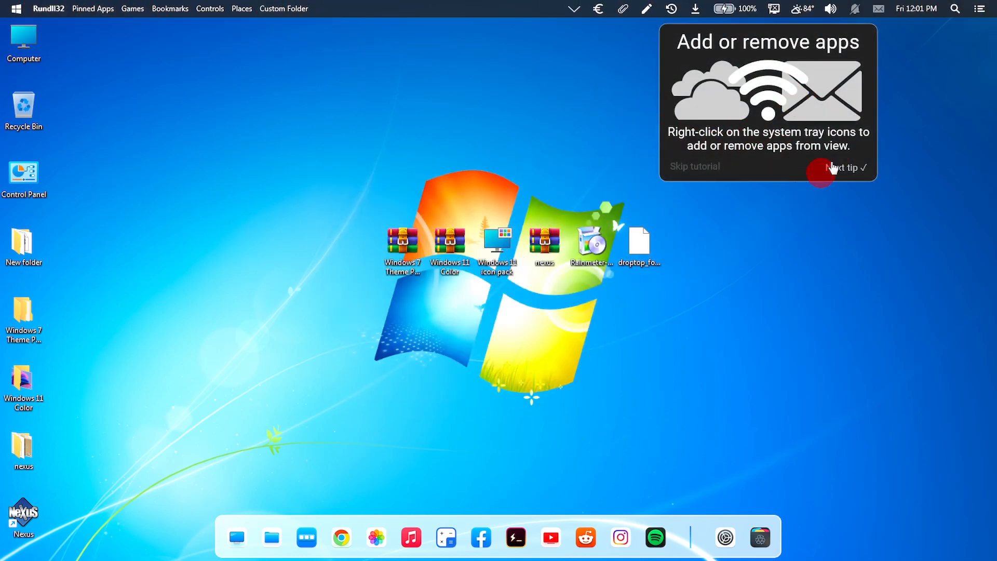
{"action": "left_click", "coordinate": [626, 119]}
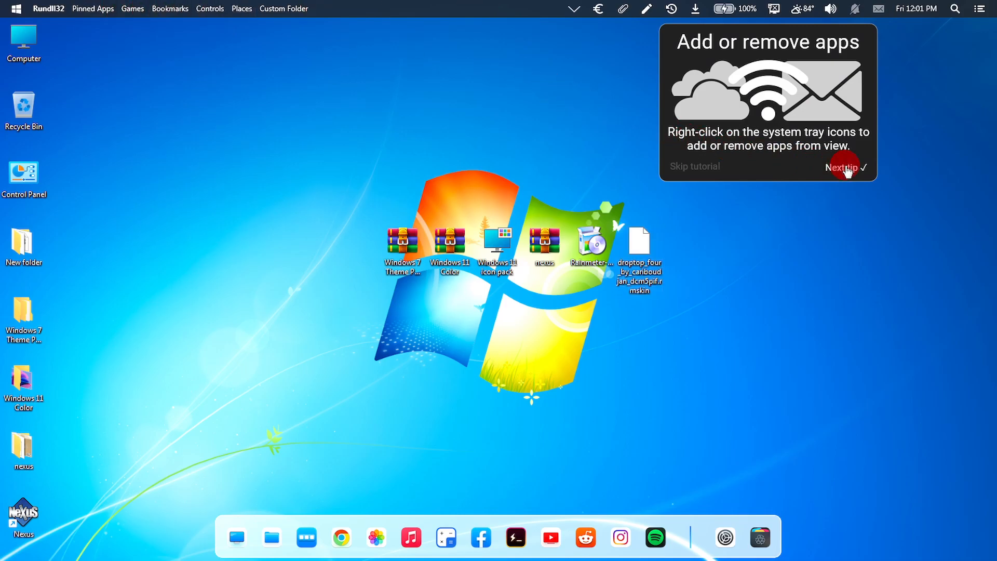
{"action": "left_click", "coordinate": [704, 167]}
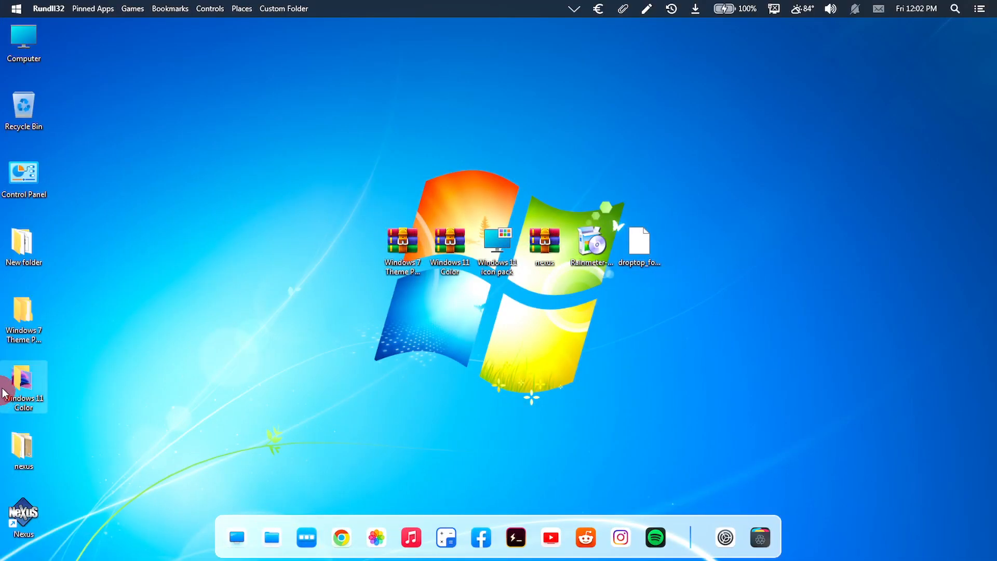
Step: Set the Wallpaper image from the Windows 11 Color folder as the desktop background and close the folder
{"action": "double_click", "coordinate": [23, 384]}
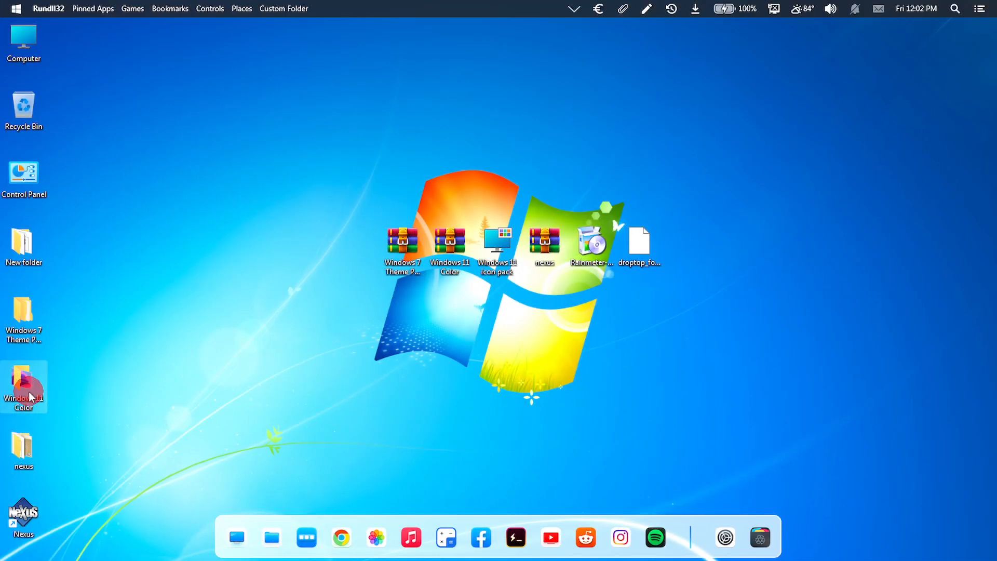
{"action": "right_click", "coordinate": [341, 204]}
{"action": "left_click", "coordinate": [429, 228]}
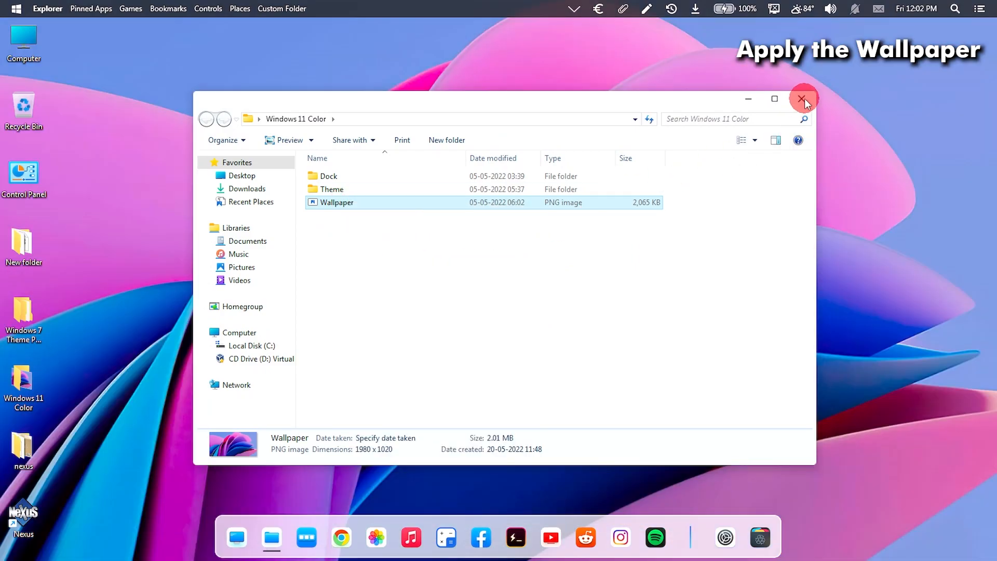
{"action": "left_click", "coordinate": [802, 98]}
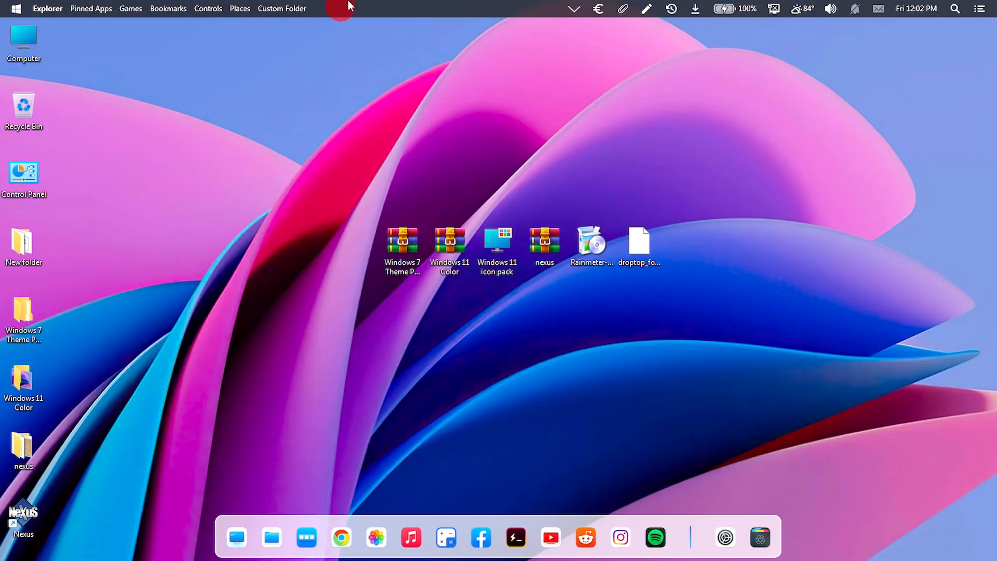
Step: Open the Droptop appearance settings and switch setting the color by desktop wallpaper off and back on
{"action": "right_click", "coordinate": [366, 11]}
{"action": "mouse_move", "coordinate": [478, 30]}
{"action": "left_click", "coordinate": [568, 31]}
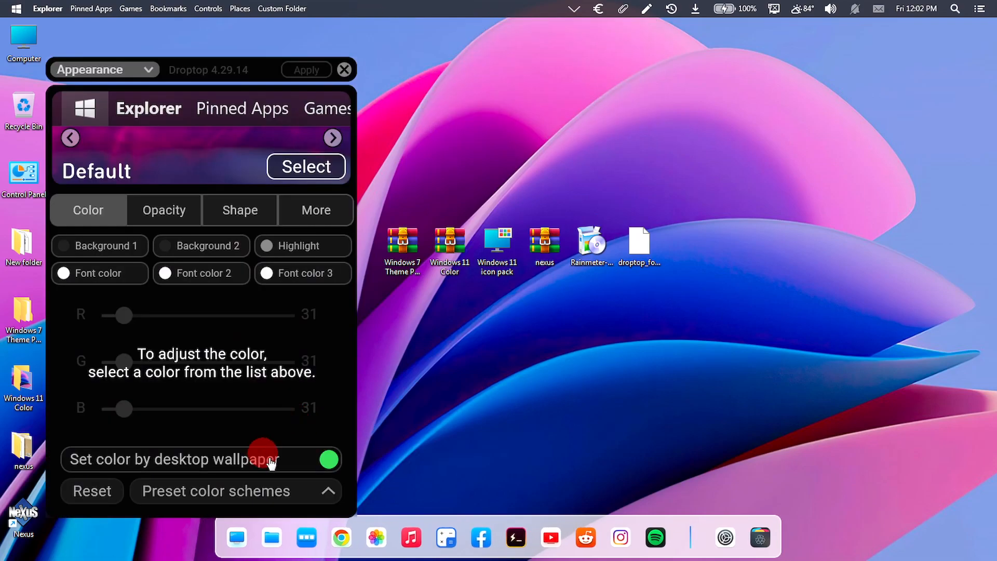
{"action": "left_click", "coordinate": [280, 459]}
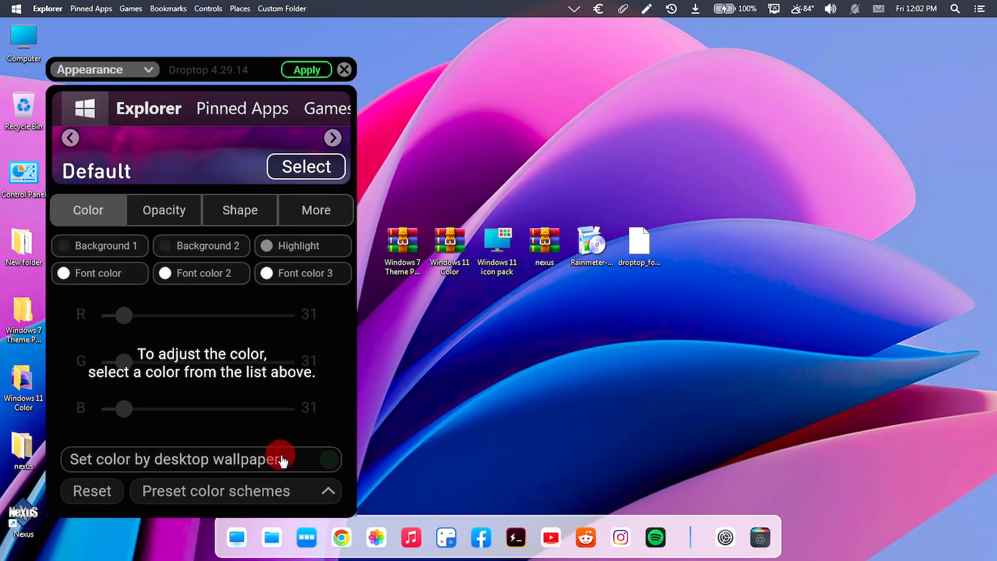
{"action": "left_click", "coordinate": [237, 463]}
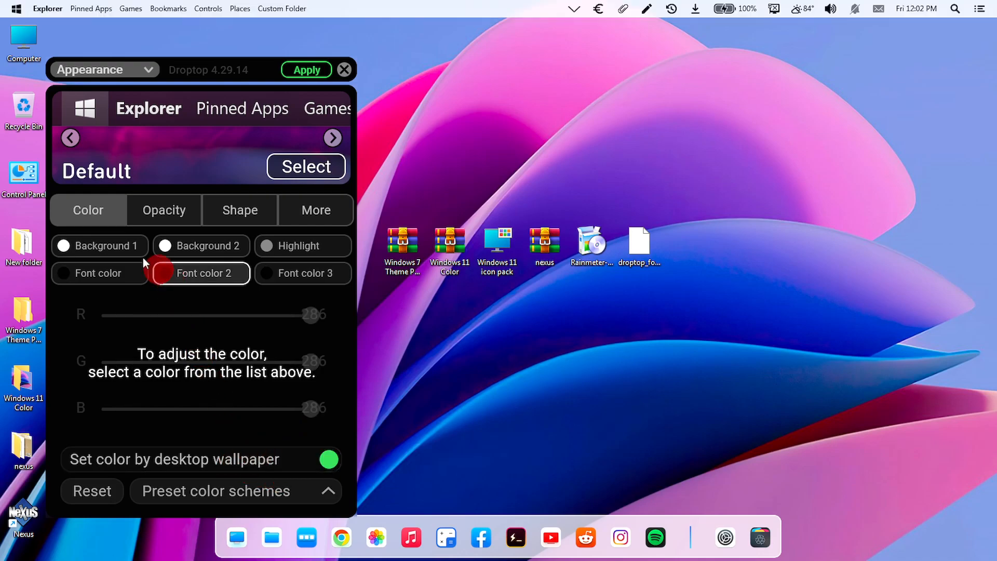
Step: Set the Background 1 color of the Droptop bar to RGB 255, 255, 255 and apply it
{"action": "left_click", "coordinate": [115, 247]}
{"action": "left_click_drag", "start_coordinate": [288, 314], "coordinate": [89, 320]}
{"action": "left_click_drag", "start_coordinate": [296, 409], "coordinate": [218, 411]}
{"action": "left_click_drag", "start_coordinate": [182, 318], "coordinate": [343, 319]}
{"action": "left_click_drag", "start_coordinate": [191, 408], "coordinate": [373, 411]}
{"action": "left_click", "coordinate": [316, 69]}
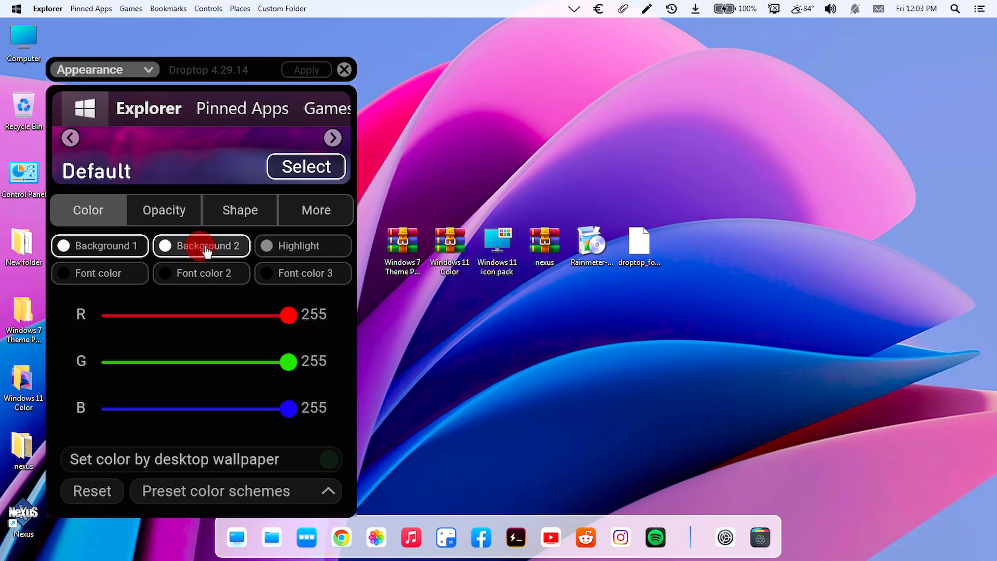
Step: Lower the Droptop bar opacity to 171 and apply the change
{"action": "left_click", "coordinate": [155, 209]}
{"action": "left_click", "coordinate": [261, 294]}
{"action": "left_click_drag", "start_coordinate": [250, 283], "coordinate": [228, 289]}
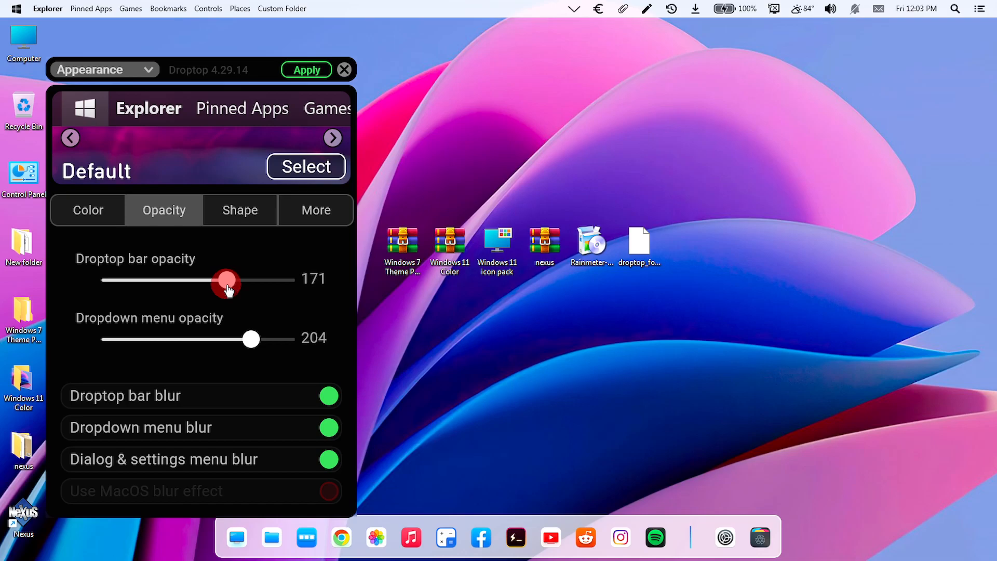
{"action": "left_click", "coordinate": [315, 71]}
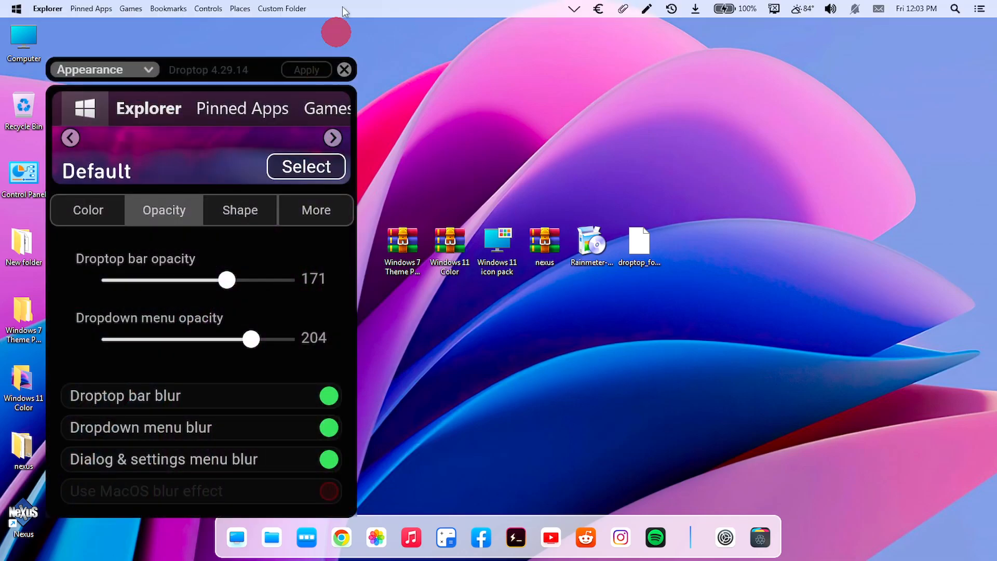
Step: Enable Rounded menu corners and Skew highlight shape, apply the changes and close the Droptop settings
{"action": "left_click", "coordinate": [239, 209]}
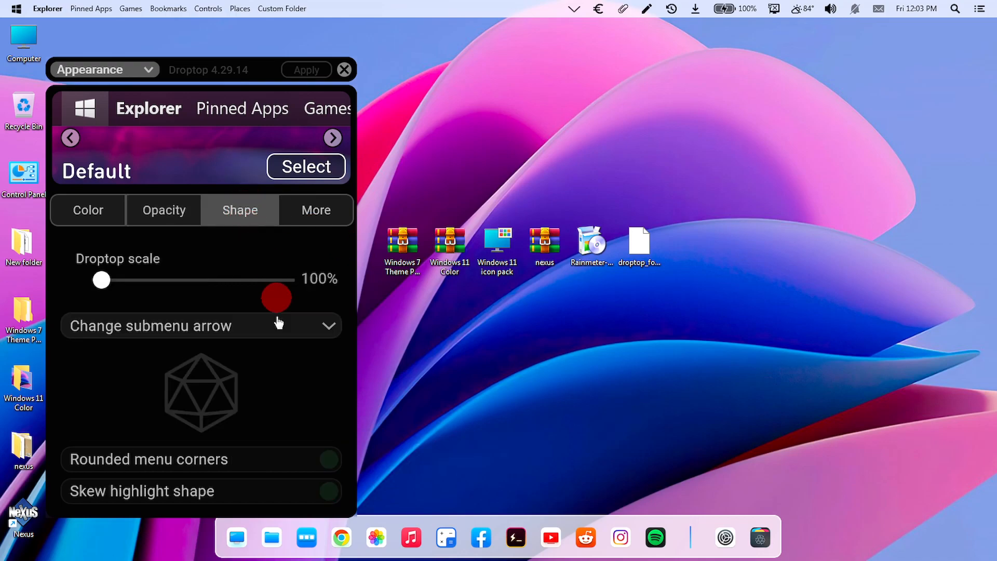
{"action": "left_click", "coordinate": [147, 464]}
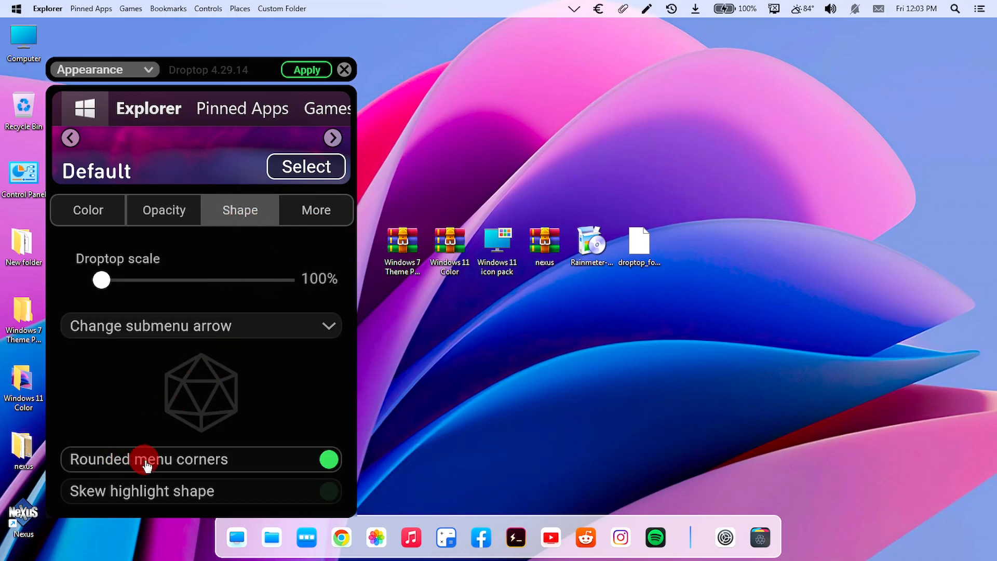
{"action": "left_click", "coordinate": [201, 495]}
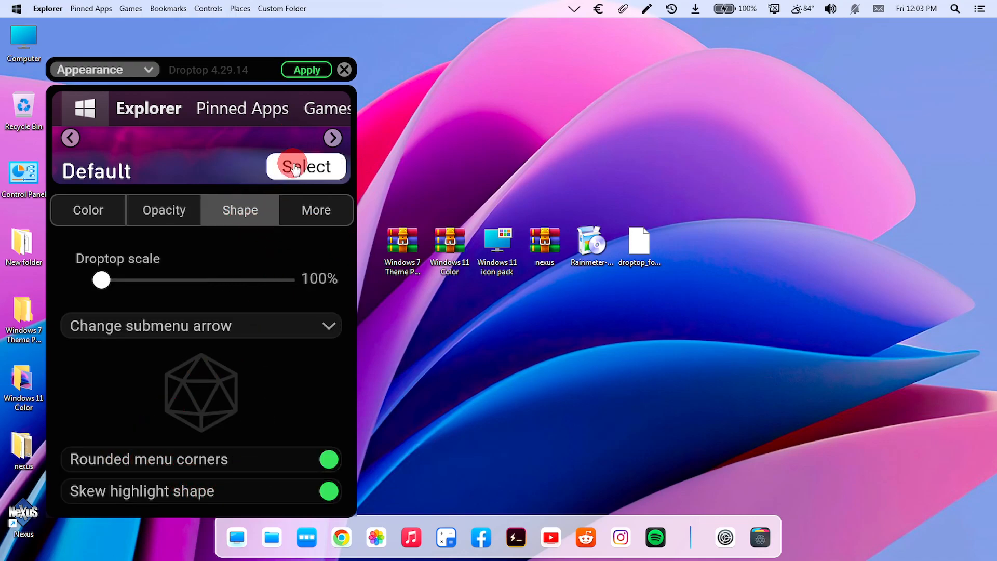
{"action": "left_click", "coordinate": [311, 76]}
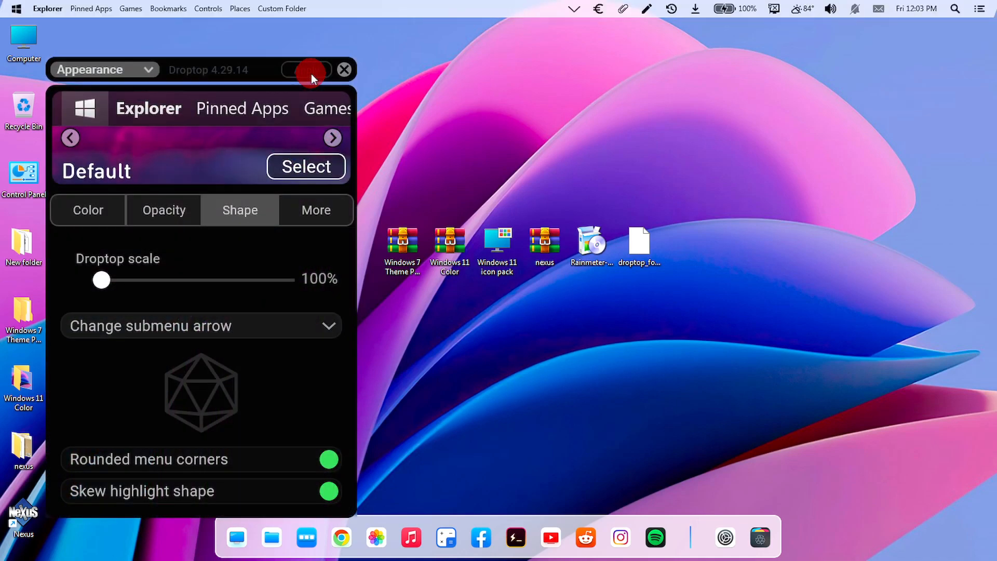
{"action": "left_click", "coordinate": [313, 212]}
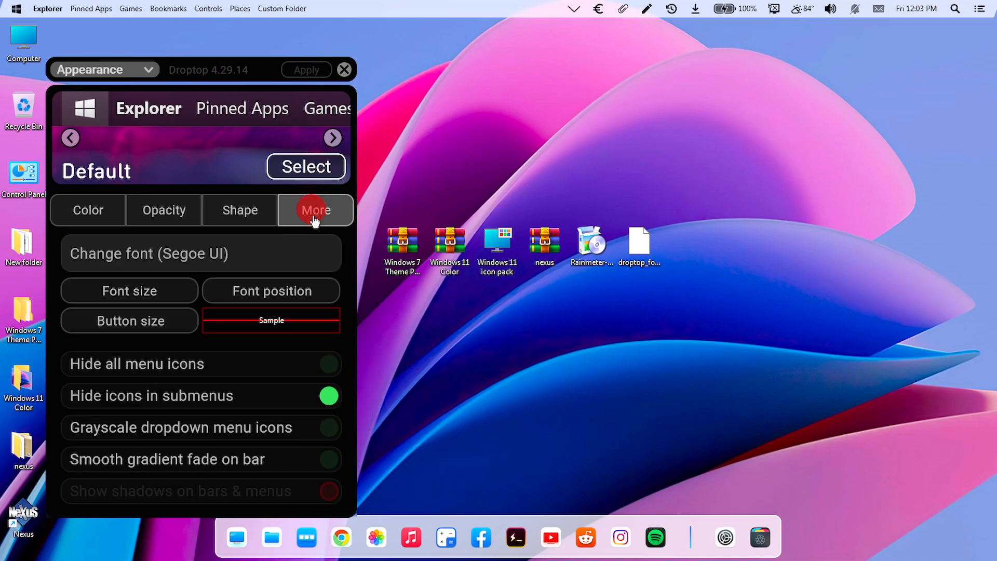
{"action": "left_click", "coordinate": [342, 71]}
Step: Refresh the desktop and hide all desktop icons
{"action": "right_click", "coordinate": [518, 98]}
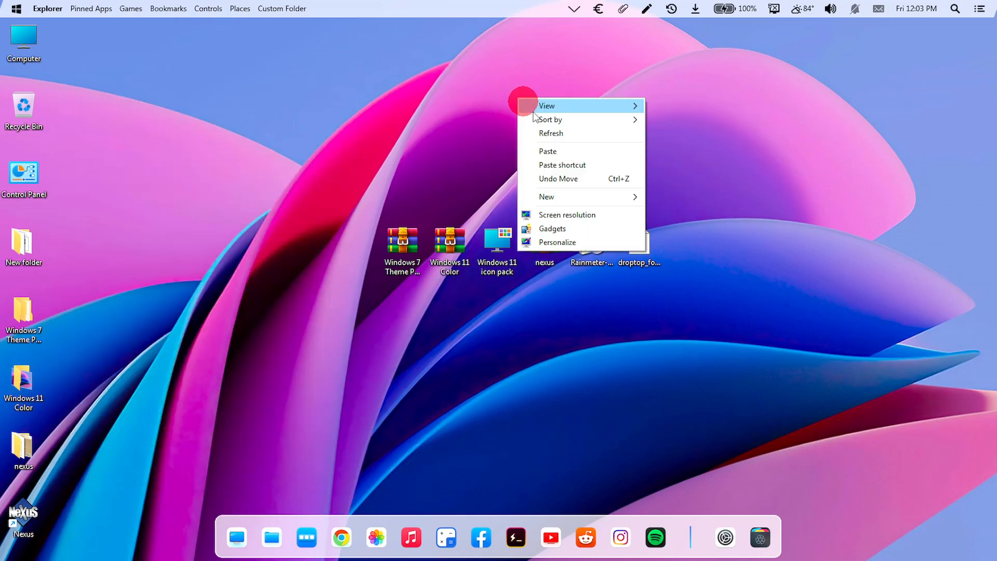
{"action": "left_click", "coordinate": [561, 134]}
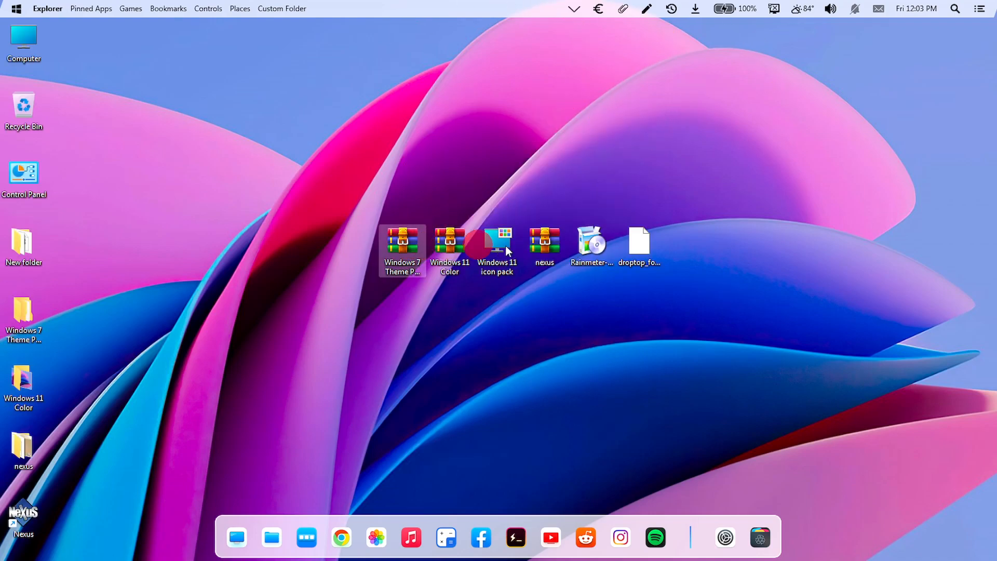
{"action": "right_click", "coordinate": [219, 120]}
{"action": "mouse_move", "coordinate": [239, 130]}
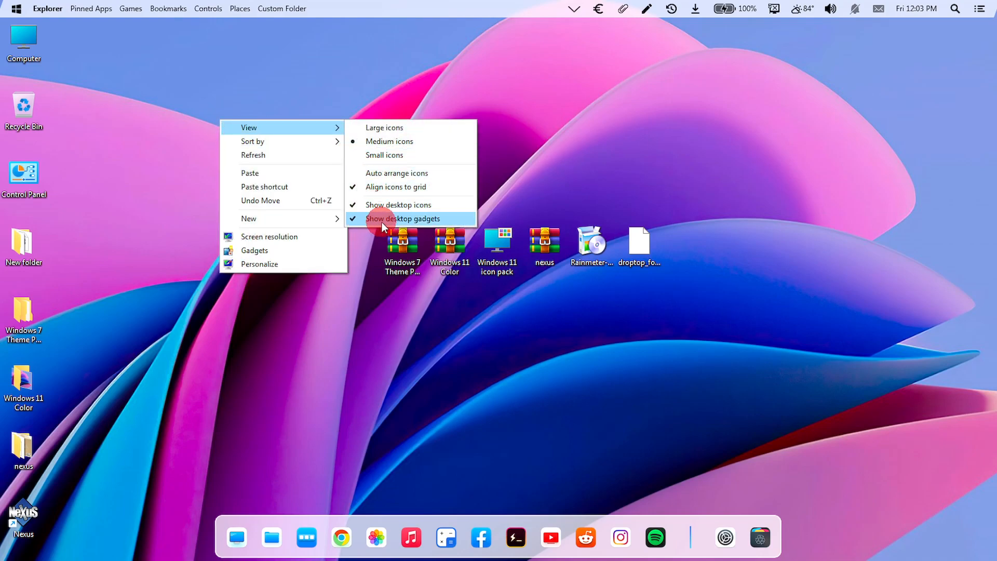
{"action": "left_click", "coordinate": [392, 206]}
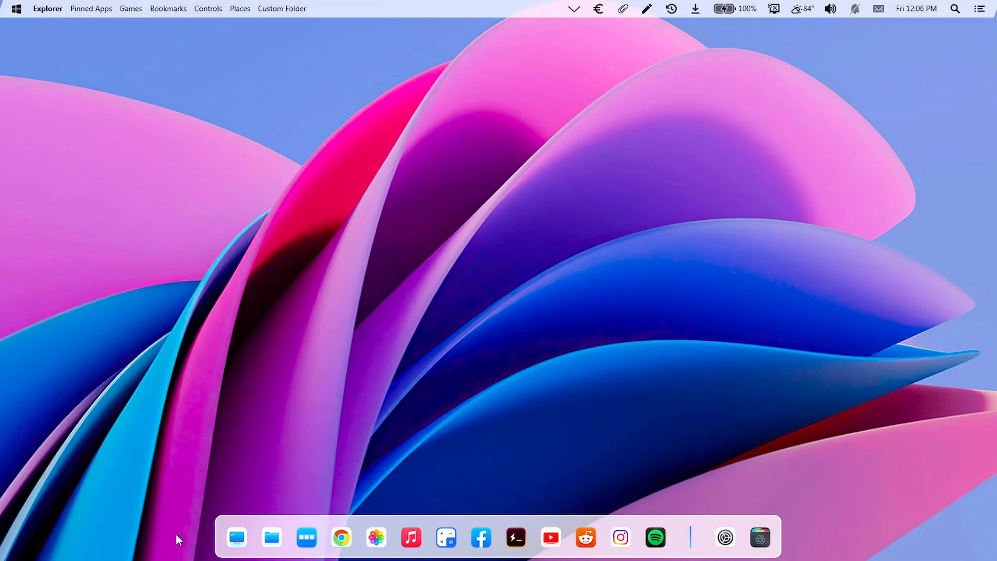
Step: Open the Computer window from the dock, maximize it and view the contents of Local Disk (C:)
{"action": "left_click", "coordinate": [237, 537]}
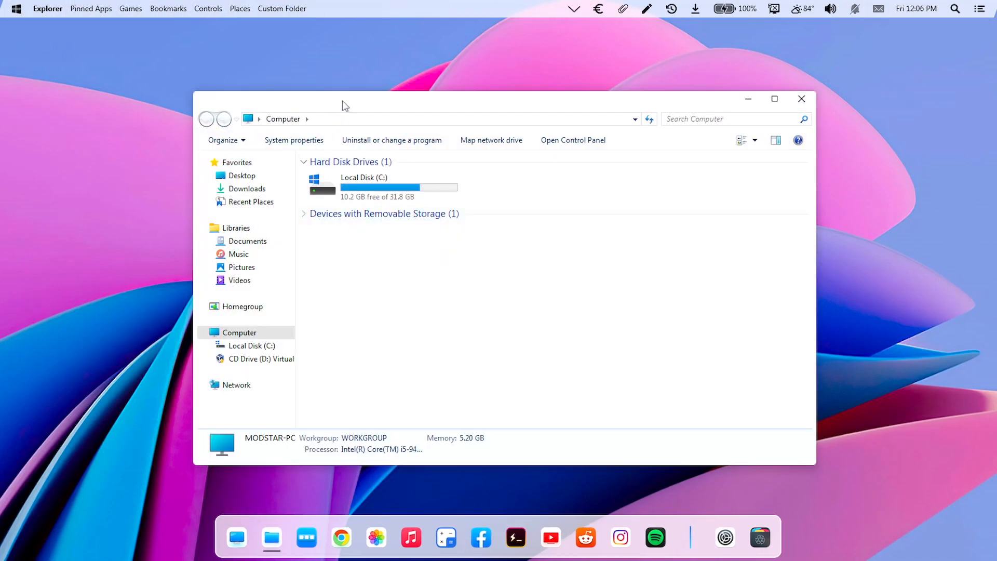
{"action": "double_click", "coordinate": [348, 94]}
{"action": "double_click", "coordinate": [539, 31]}
{"action": "left_click", "coordinate": [770, 100]}
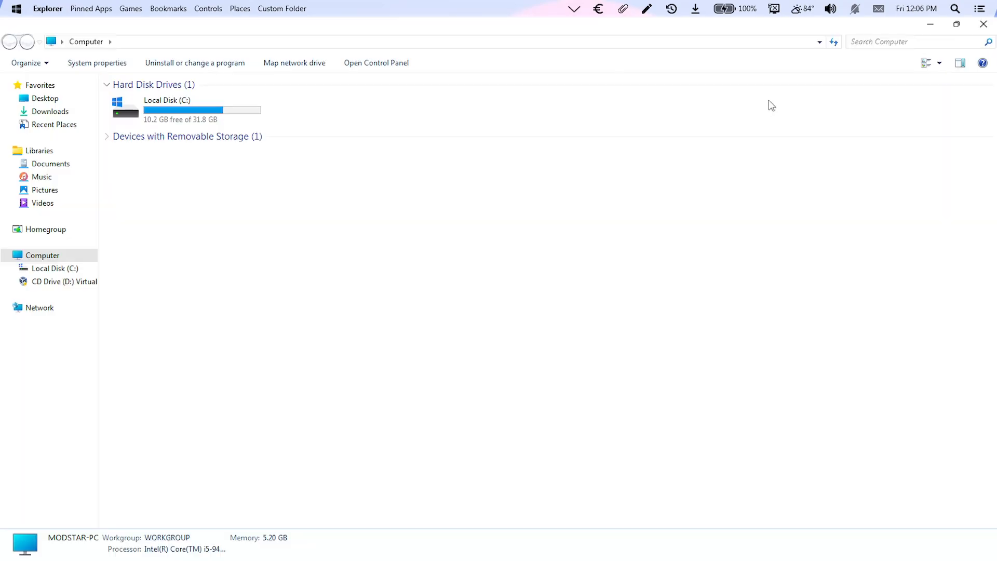
{"action": "double_click", "coordinate": [221, 115]}
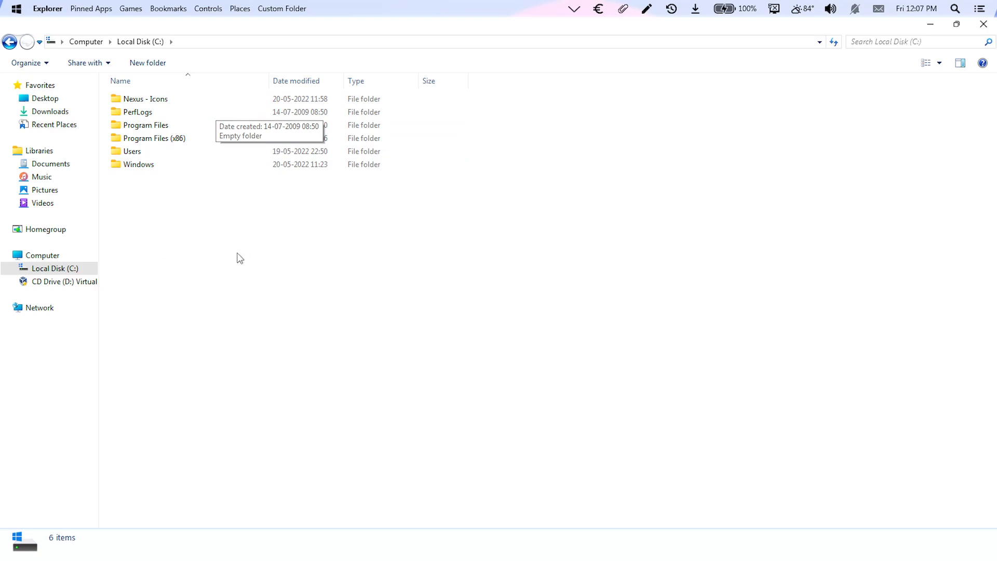
Step: View the Libraries and the Control Panel in the themed Explorer window, return to Computer and close the window
{"action": "key", "text": "alt+Left"}
{"action": "key", "text": "alt+Left"}
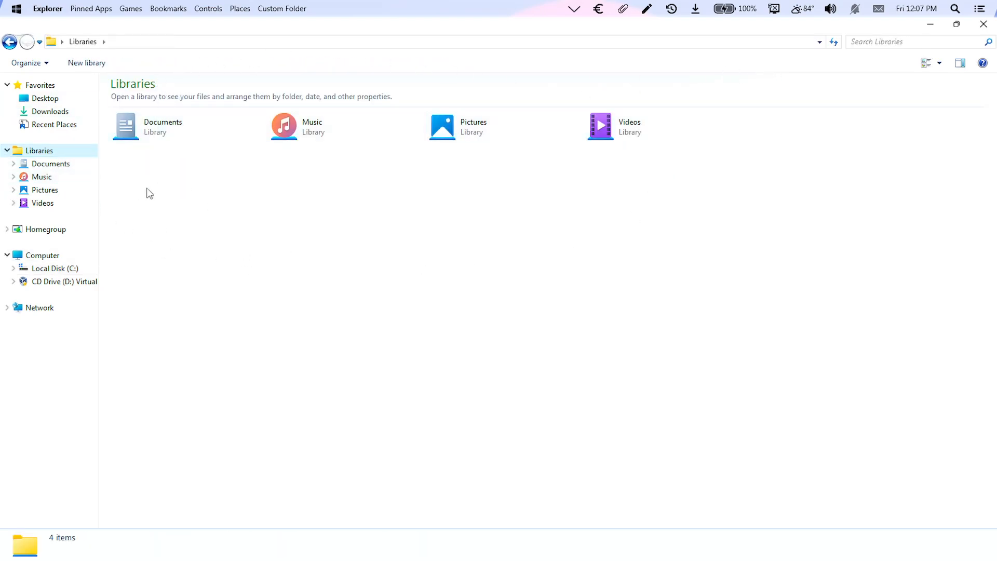
{"action": "key", "text": "alt+Left"}
{"action": "left_click", "coordinate": [425, 62]}
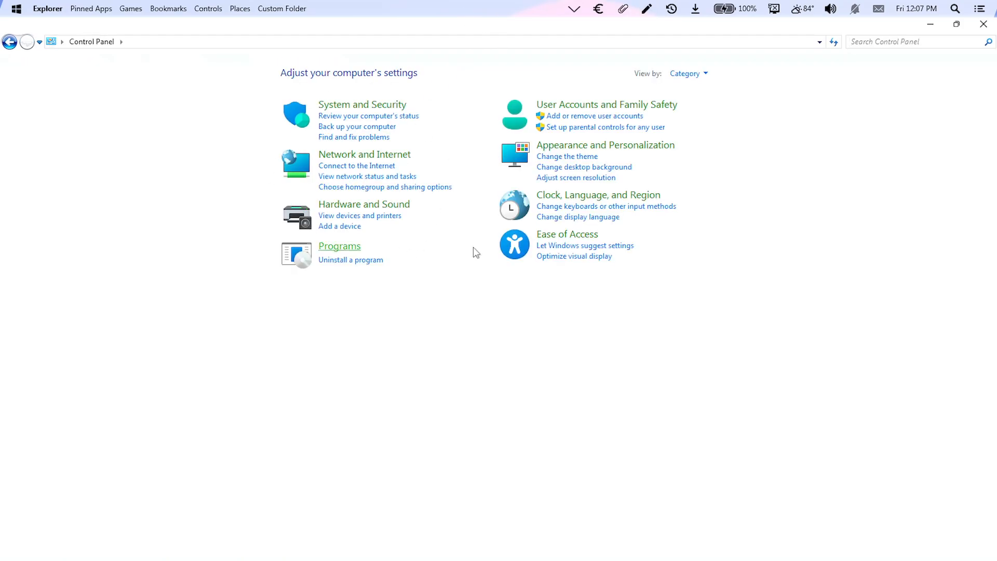
{"action": "key", "text": "alt+Left"}
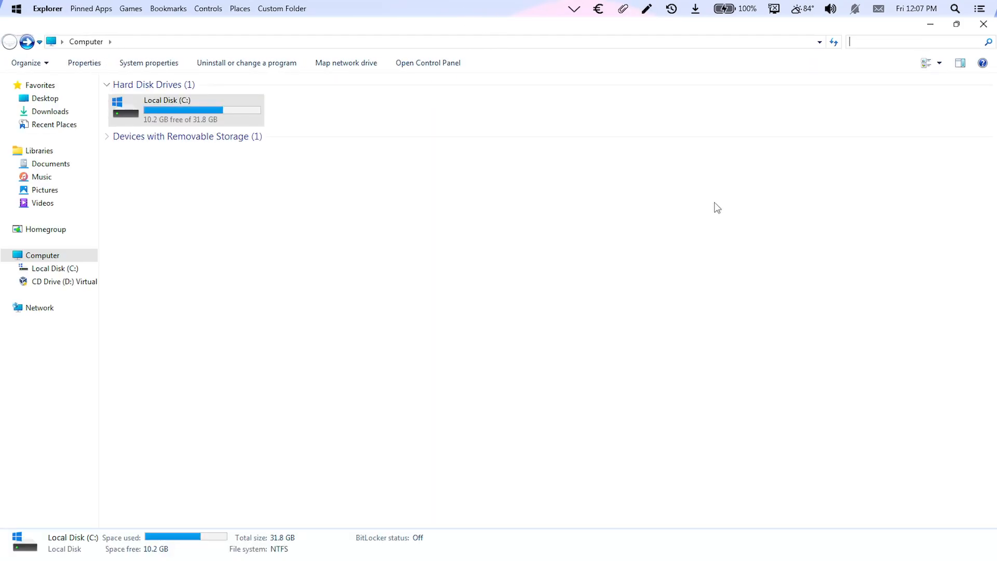
{"action": "left_click", "coordinate": [981, 29]}
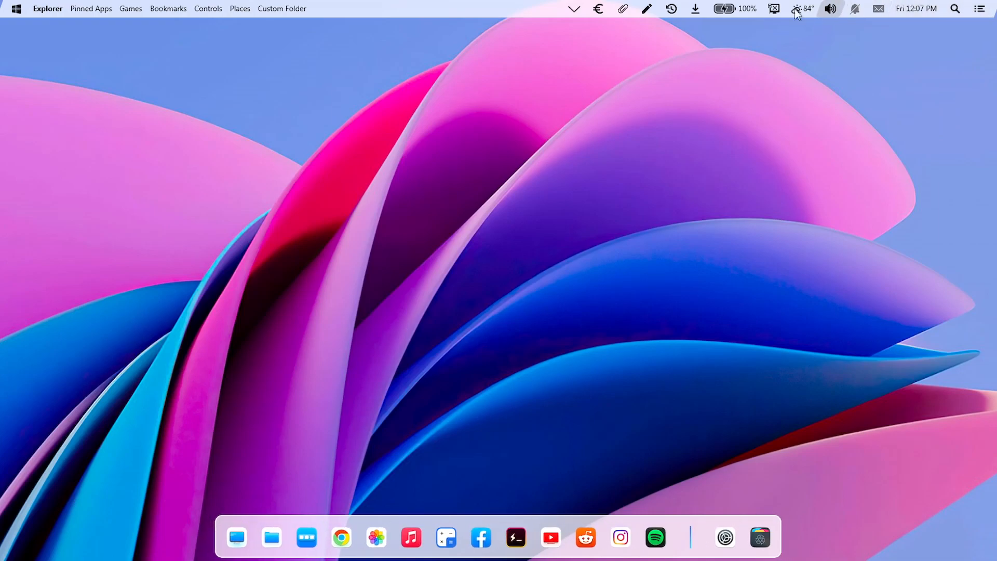
Step: Check the Droptop bar's Windows menu, trying its Start Menu entry and opening and closing the Droptop settings
{"action": "left_click", "coordinate": [23, 13]}
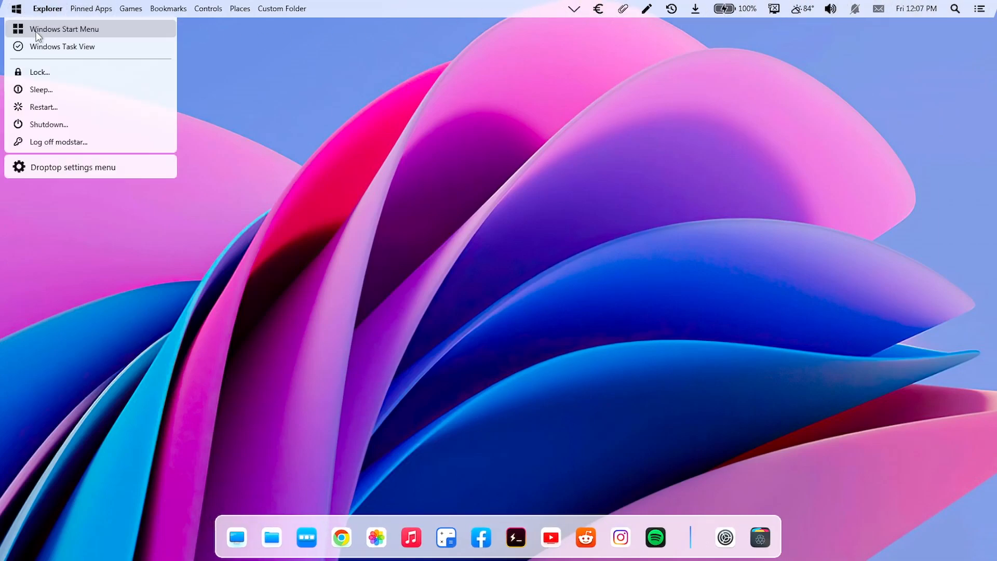
{"action": "left_click", "coordinate": [36, 32]}
{"action": "key", "text": "Escape"}
{"action": "left_click", "coordinate": [6, 5]}
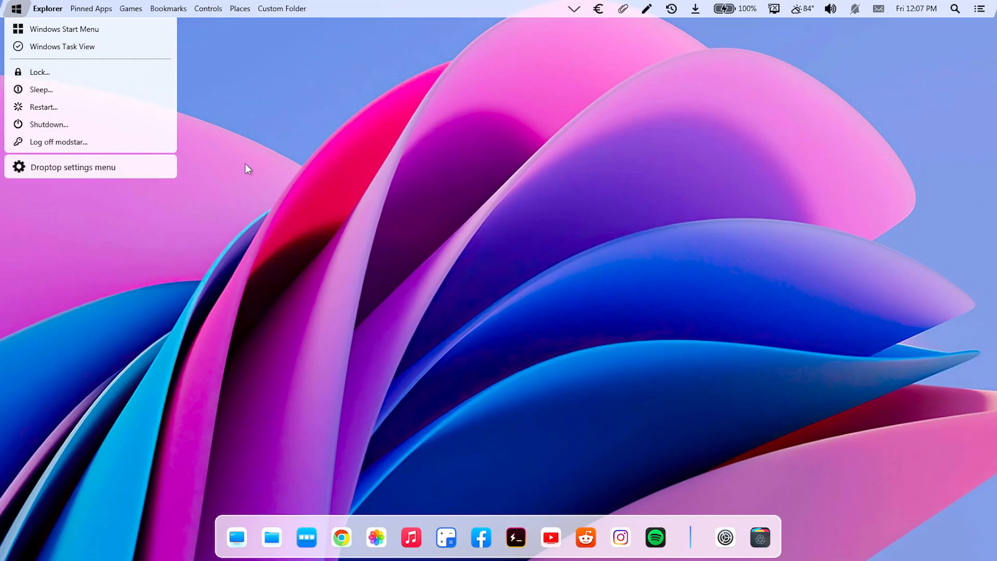
{"action": "left_click", "coordinate": [271, 154]}
{"action": "left_click", "coordinate": [19, 12]}
{"action": "left_click", "coordinate": [64, 162]}
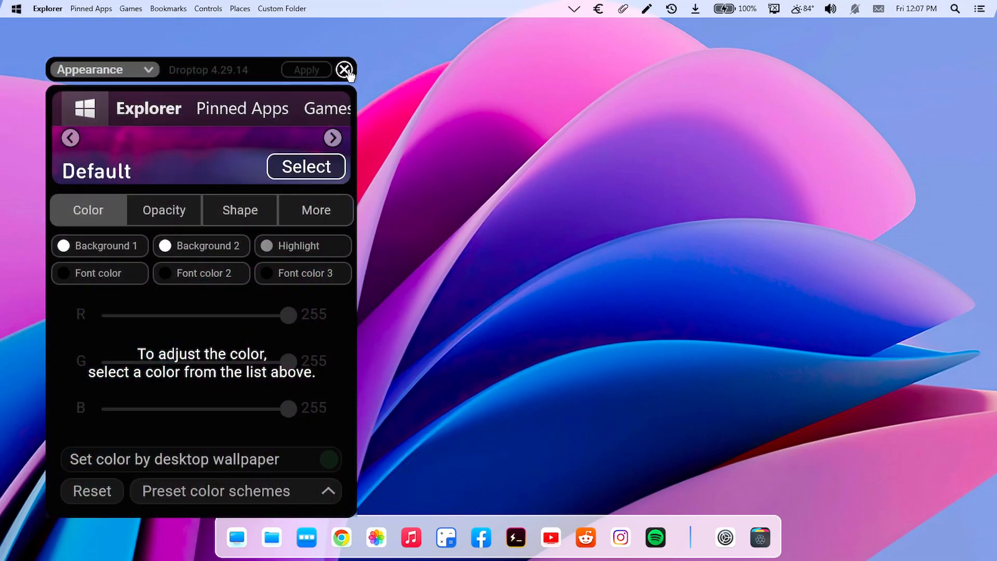
{"action": "left_click", "coordinate": [344, 69]}
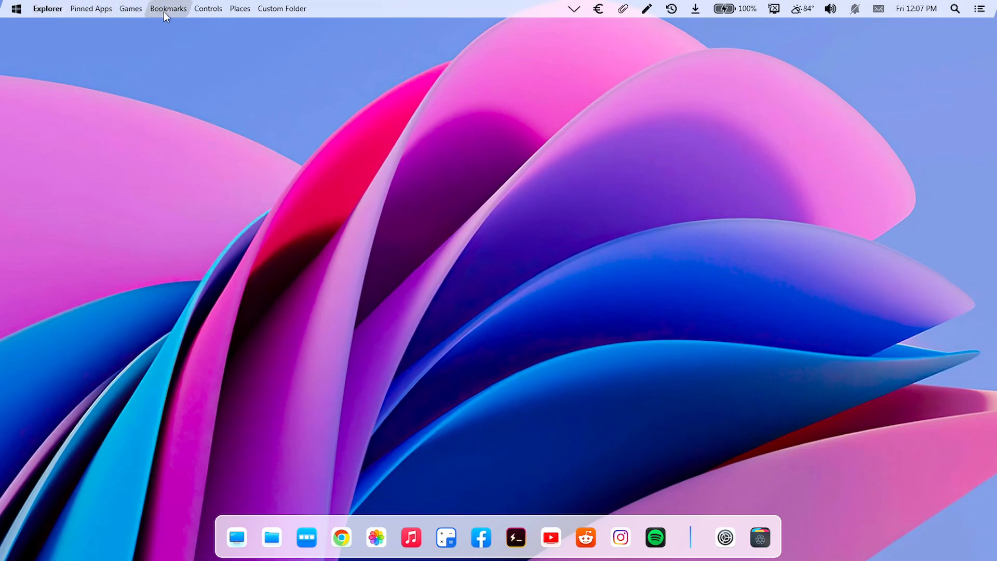
Step: Examine the Droptop bar's Explorer options, currency, battery, recent items and downloads dropdowns
{"action": "left_click", "coordinate": [46, 9]}
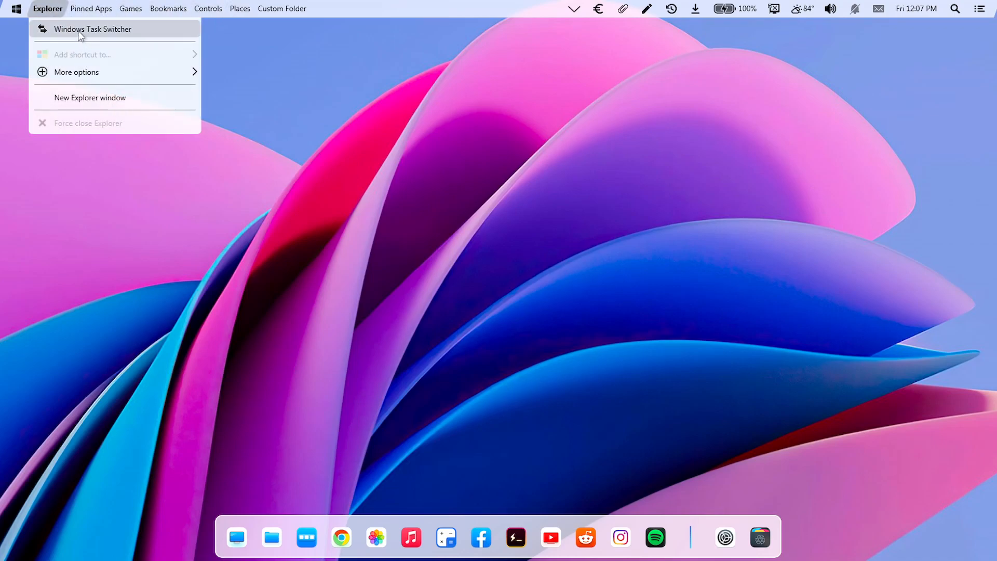
{"action": "left_click", "coordinate": [596, 9]}
{"action": "left_click", "coordinate": [740, 8]}
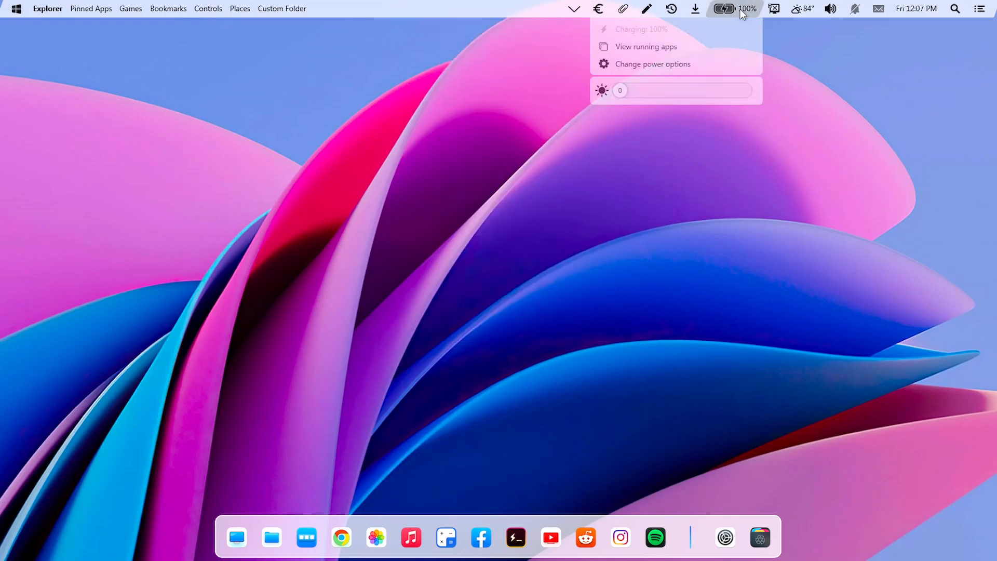
{"action": "left_click", "coordinate": [677, 12]}
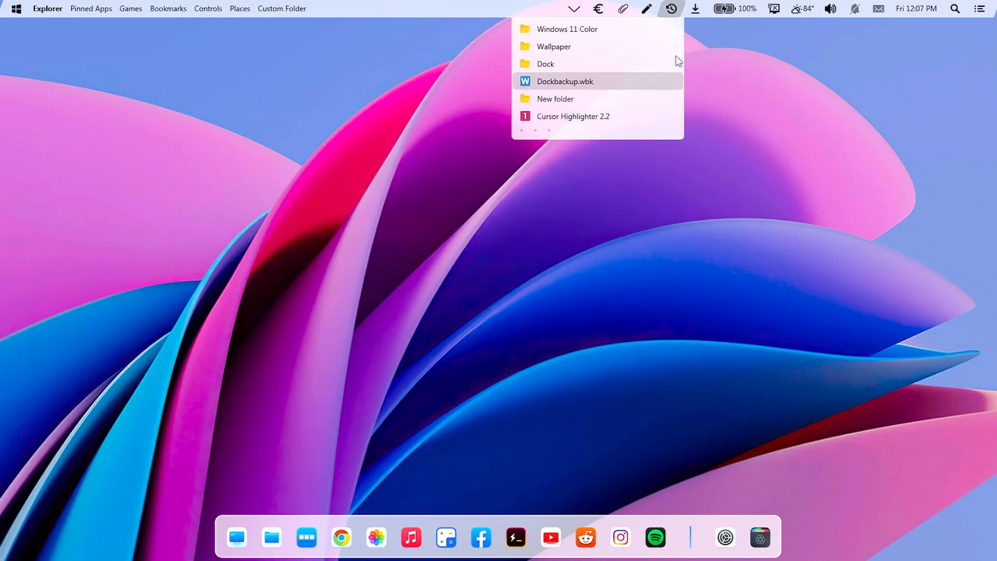
{"action": "left_click", "coordinate": [695, 9]}
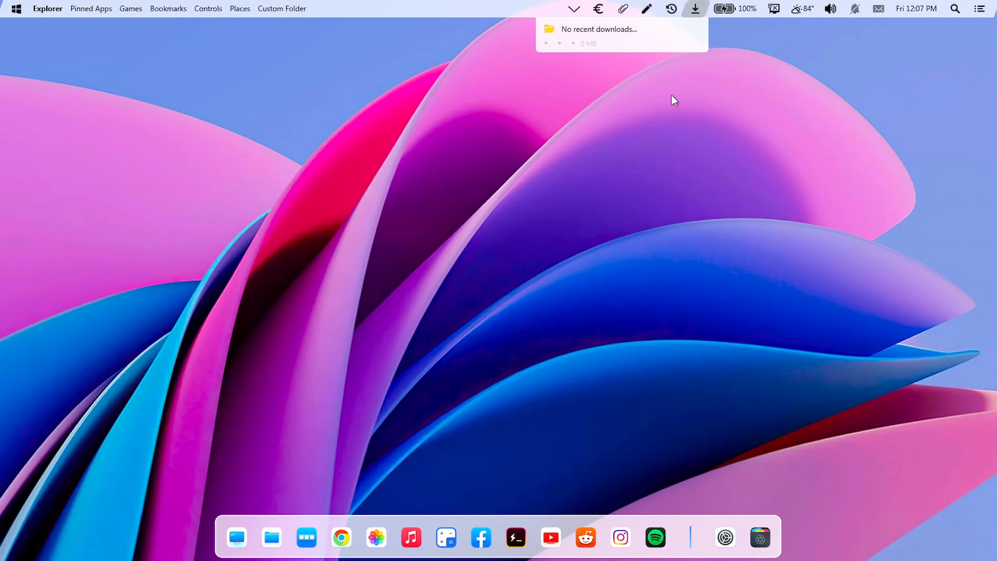